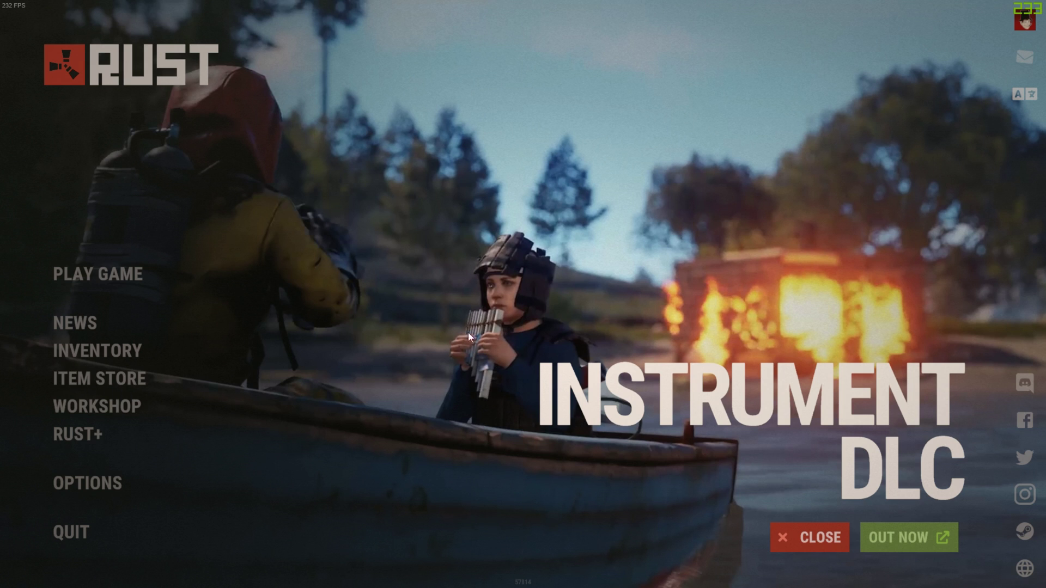
Create a new Rust Workshop item from the main menu, loading the TShirt item editor.
{"action": "left_click", "coordinate": [122, 410]}
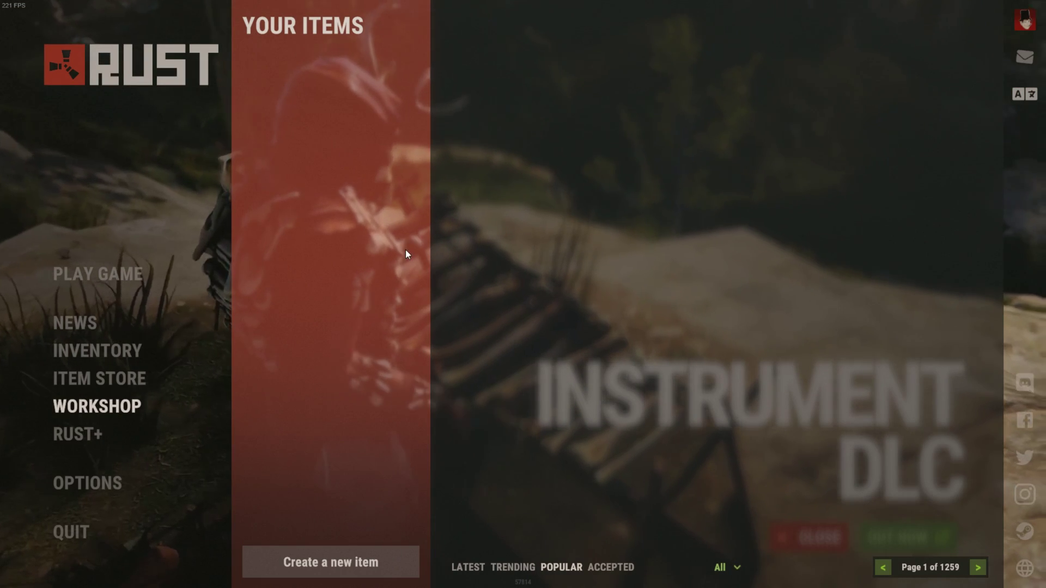
{"action": "left_click", "coordinate": [350, 566]}
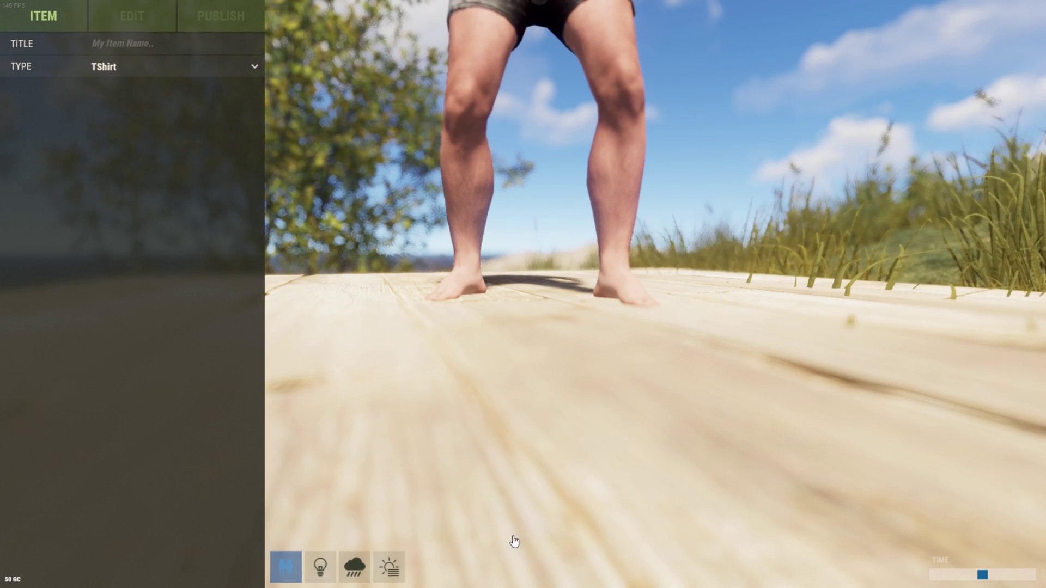
Orbit up to the character and keep TShirt selected as the item type.
{"action": "left_click_drag", "start_coordinate": [813, 358], "coordinate": [677, 310]}
{"action": "scroll", "coordinate": [678, 309], "scroll_direction": "up", "scroll_amount": 3}
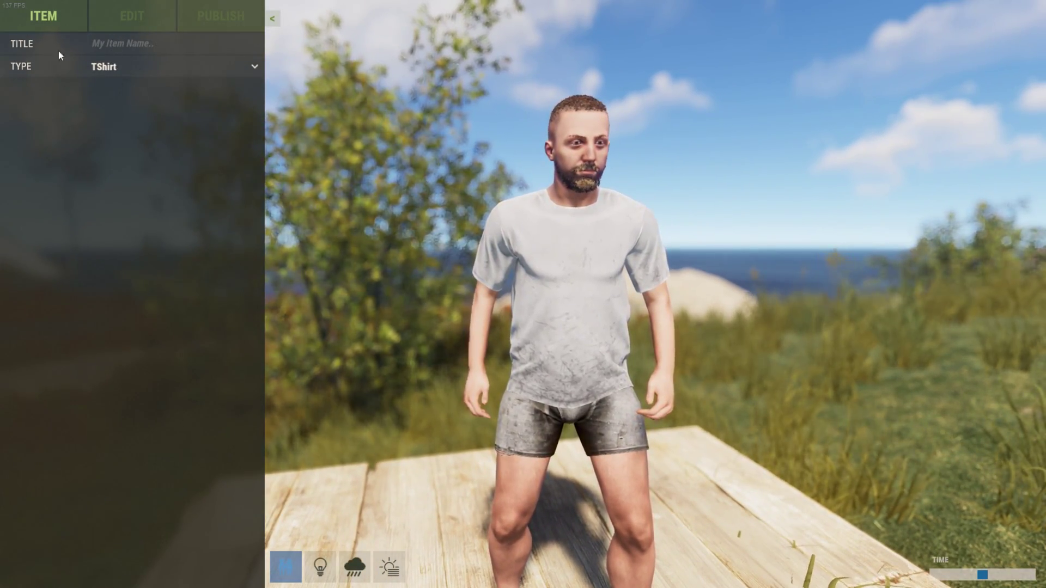
{"action": "left_click", "coordinate": [140, 71]}
{"action": "scroll", "coordinate": [168, 158], "scroll_direction": "down", "scroll_amount": 20}
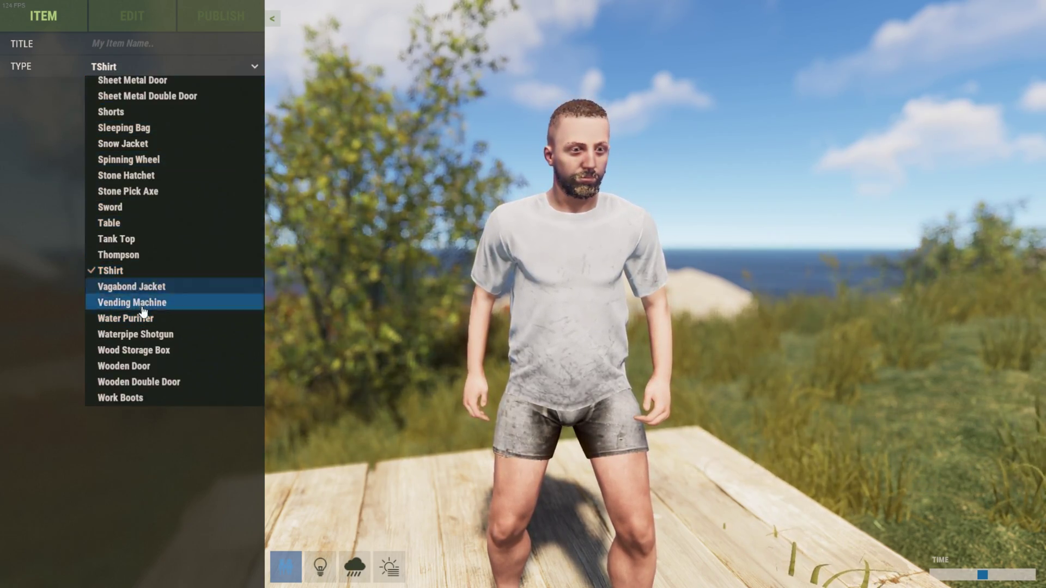
{"action": "scroll", "coordinate": [144, 295], "scroll_direction": "up", "scroll_amount": 3}
{"action": "scroll", "coordinate": [145, 278], "scroll_direction": "down", "scroll_amount": 3}
{"action": "left_click", "coordinate": [117, 273]}
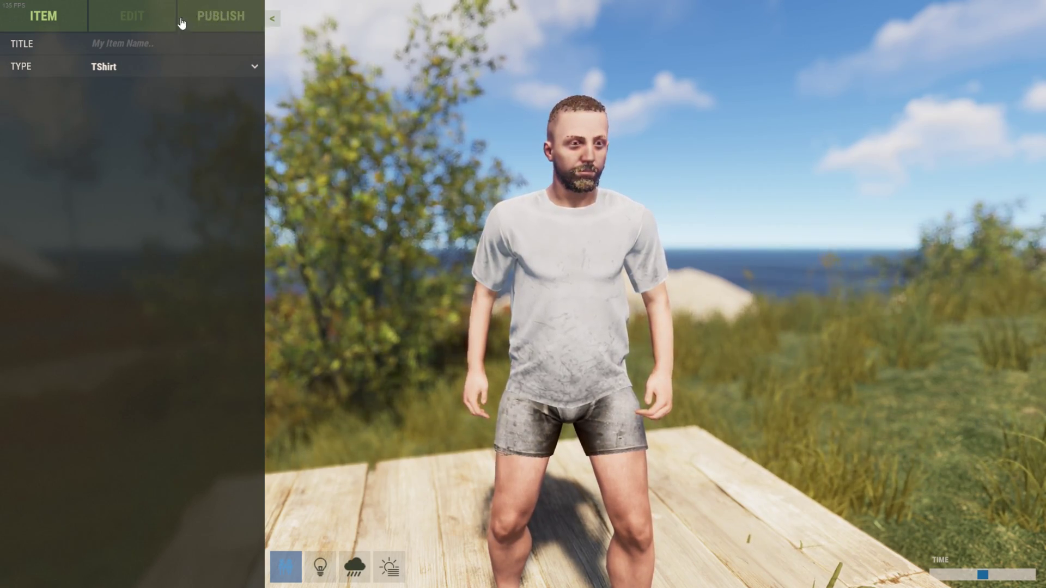
Hide and restore the side panel, then bring up the shirt's EDIT material settings.
{"action": "left_click", "coordinate": [282, 24]}
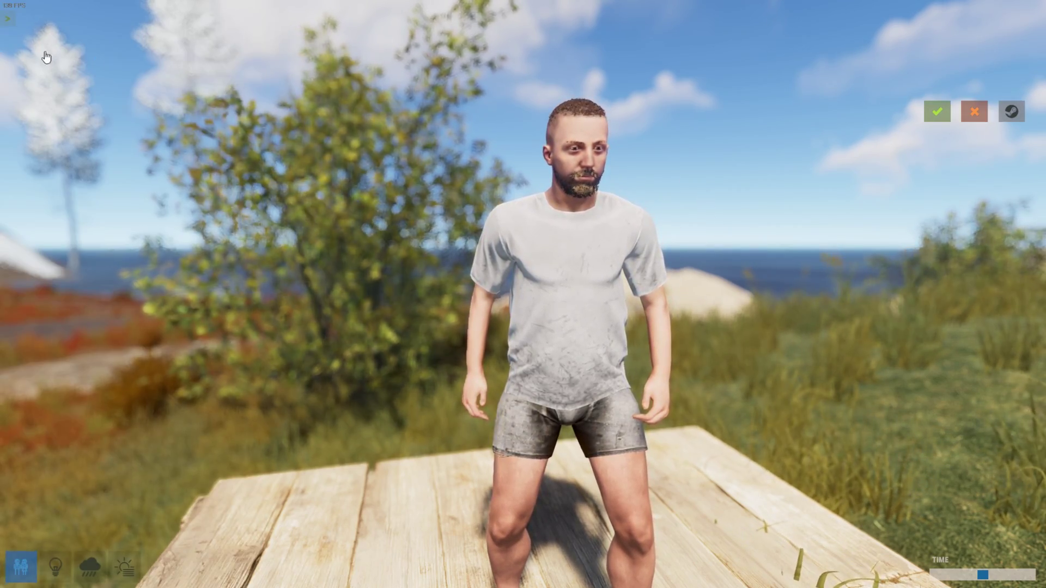
{"action": "left_click", "coordinate": [9, 23]}
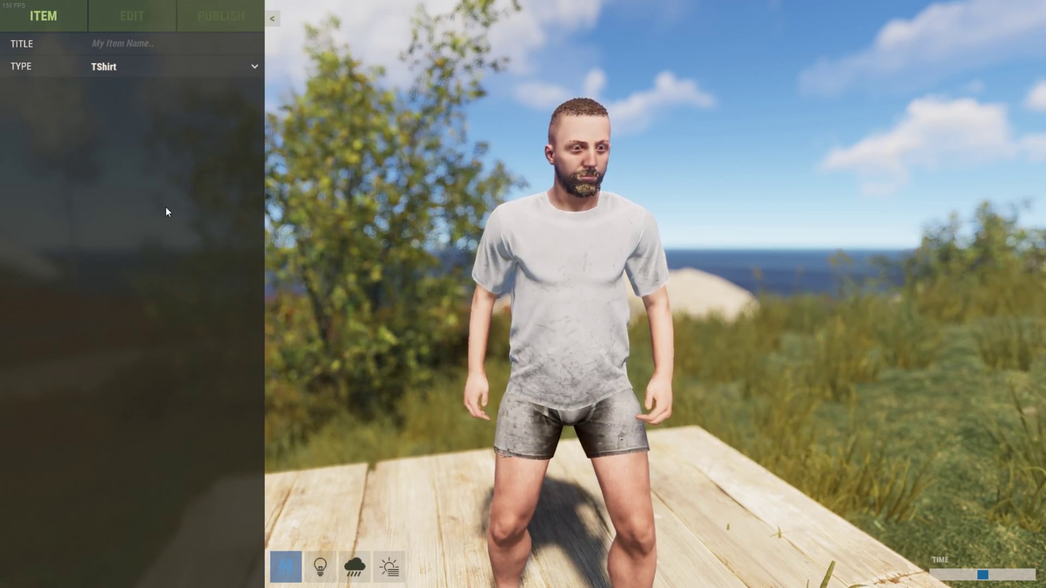
{"action": "left_click", "coordinate": [140, 19]}
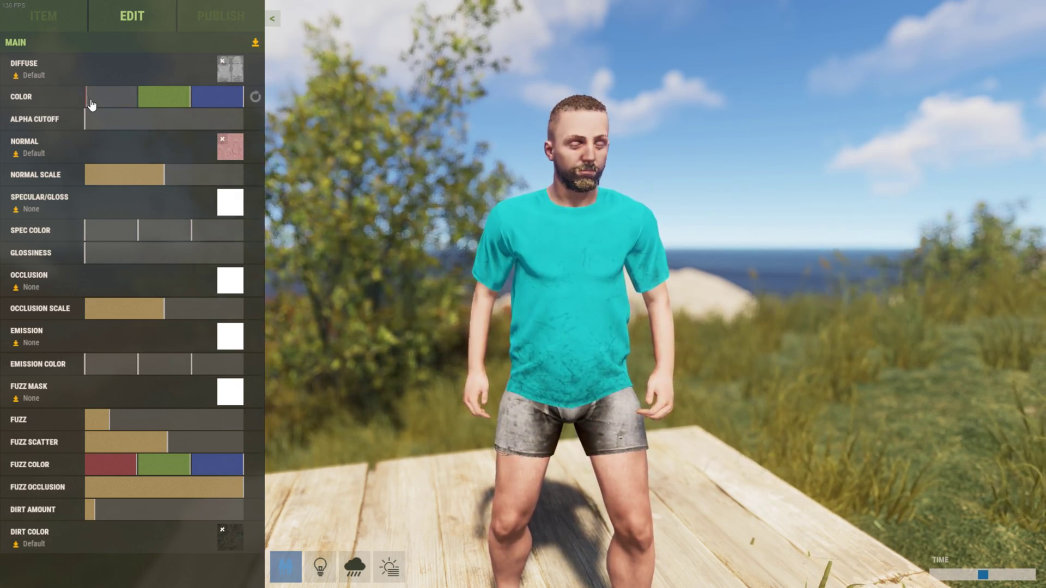
{"action": "left_click_drag", "start_coordinate": [183, 109], "coordinate": [135, 108]}
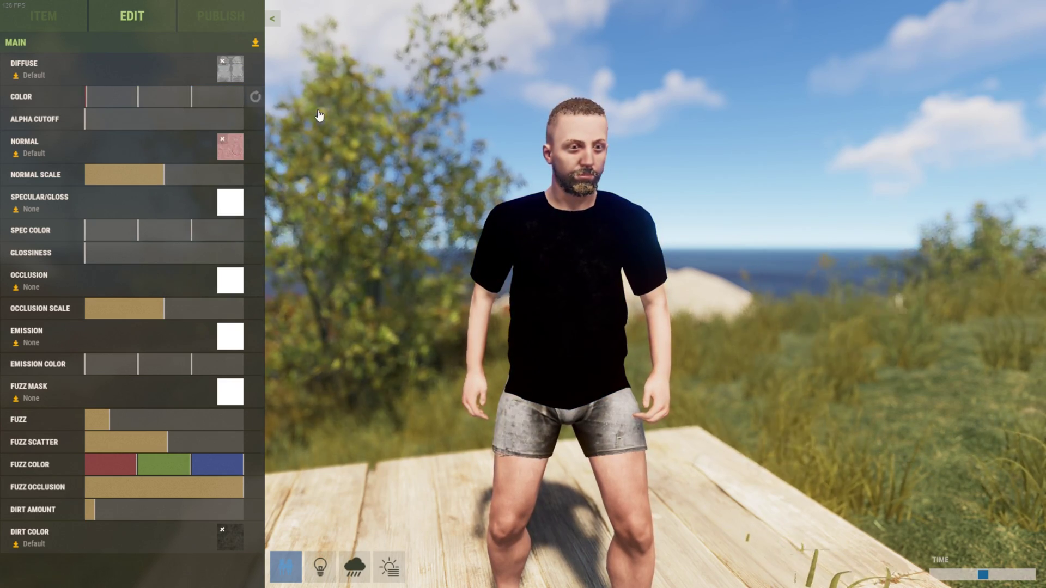
{"action": "left_click", "coordinate": [255, 97]}
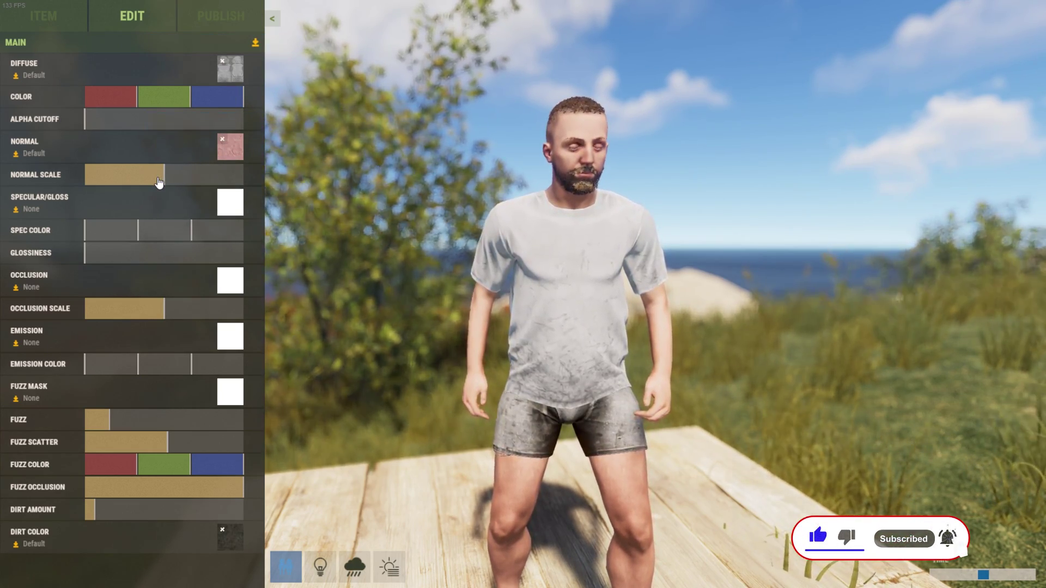
{"action": "left_click_drag", "start_coordinate": [162, 175], "coordinate": [83, 175]}
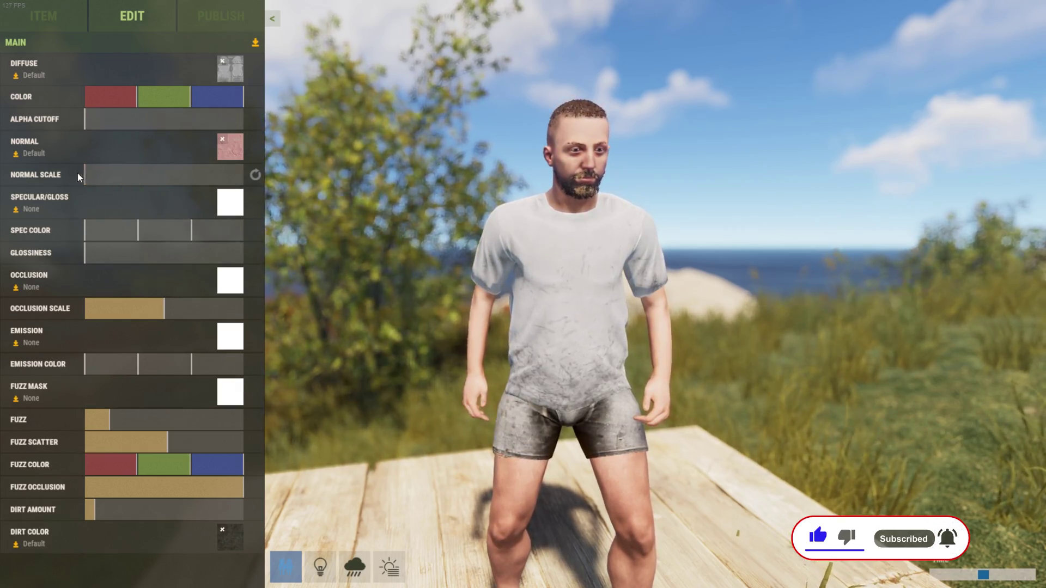
{"action": "scroll", "coordinate": [483, 276], "scroll_direction": "up", "scroll_amount": 5}
{"action": "left_click_drag", "start_coordinate": [483, 275], "coordinate": [554, 280]}
{"action": "scroll", "coordinate": [555, 281], "scroll_direction": "down", "scroll_amount": 3}
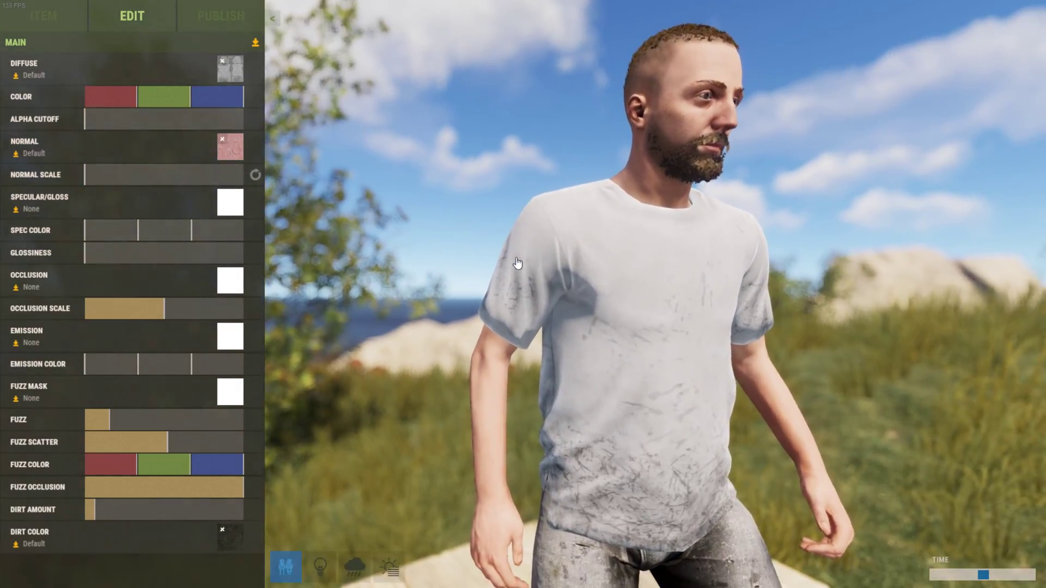
{"action": "scroll", "coordinate": [516, 266], "scroll_direction": "up", "scroll_amount": 4}
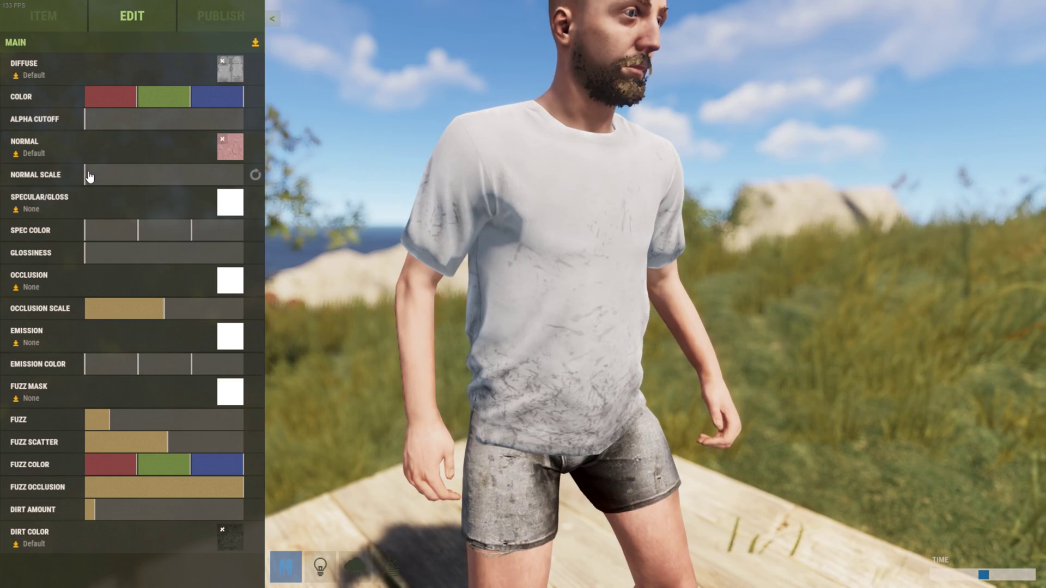
{"action": "left_click_drag", "start_coordinate": [89, 178], "coordinate": [178, 183]}
{"action": "scroll", "coordinate": [585, 280], "scroll_direction": "up", "scroll_amount": 2}
{"action": "left_click_drag", "start_coordinate": [585, 280], "coordinate": [567, 226]}
{"action": "scroll", "coordinate": [567, 227], "scroll_direction": "up", "scroll_amount": 2}
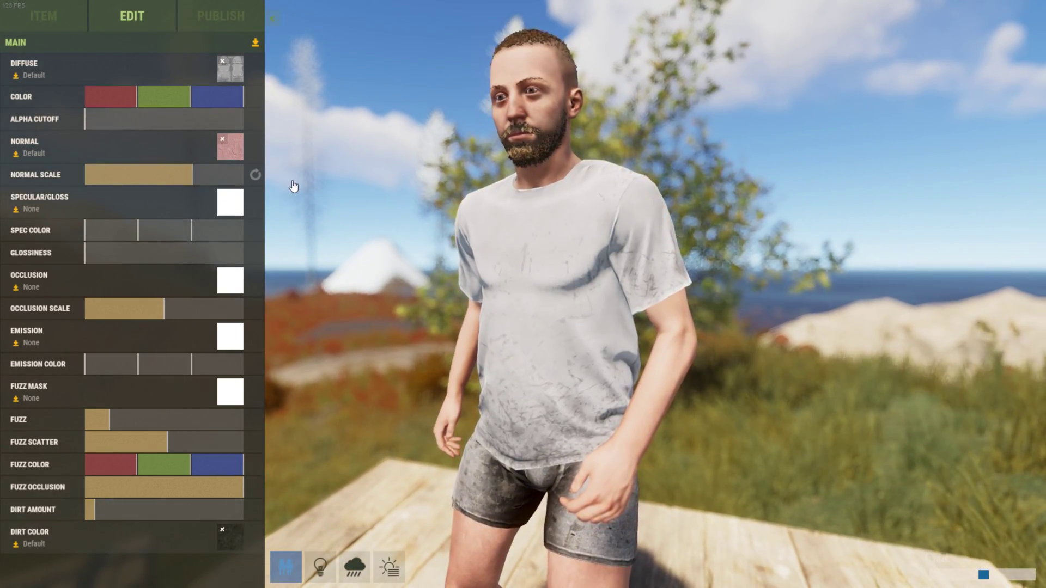
{"action": "left_click", "coordinate": [255, 175]}
{"action": "left_click_drag", "start_coordinate": [346, 253], "coordinate": [443, 280]}
{"action": "scroll", "coordinate": [299, 241], "scroll_direction": "up", "scroll_amount": 2}
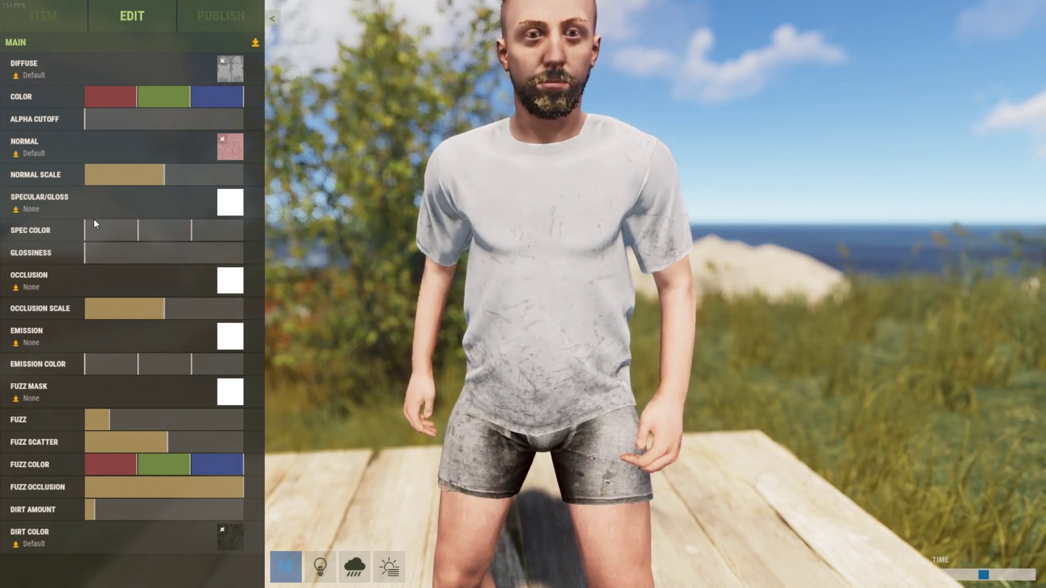
{"action": "left_click", "coordinate": [94, 239]}
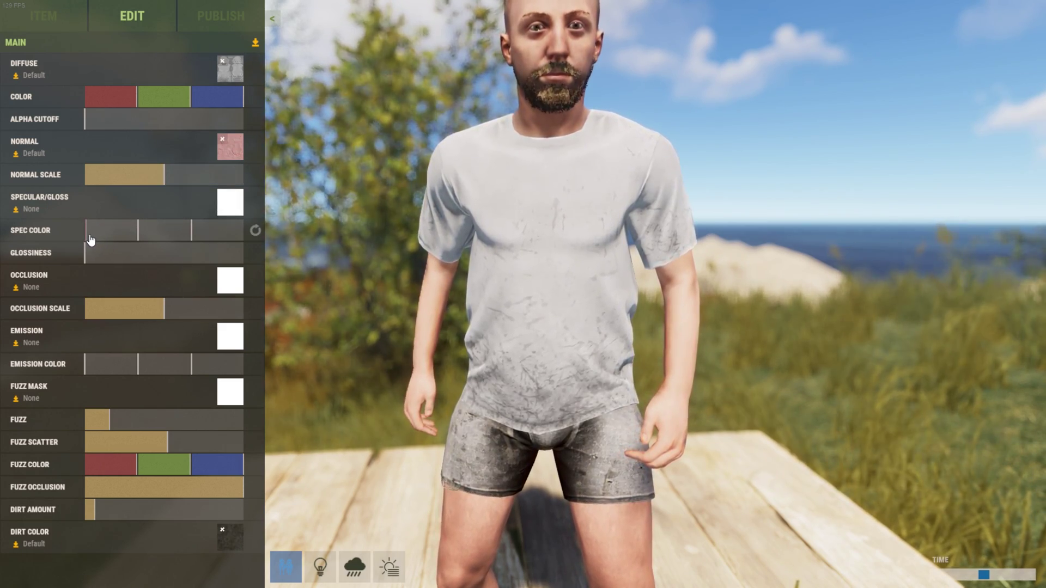
{"action": "left_click", "coordinate": [97, 261]}
{"action": "left_click_drag", "start_coordinate": [97, 262], "coordinate": [2, 250]}
{"action": "left_click_drag", "start_coordinate": [88, 231], "coordinate": [136, 231]}
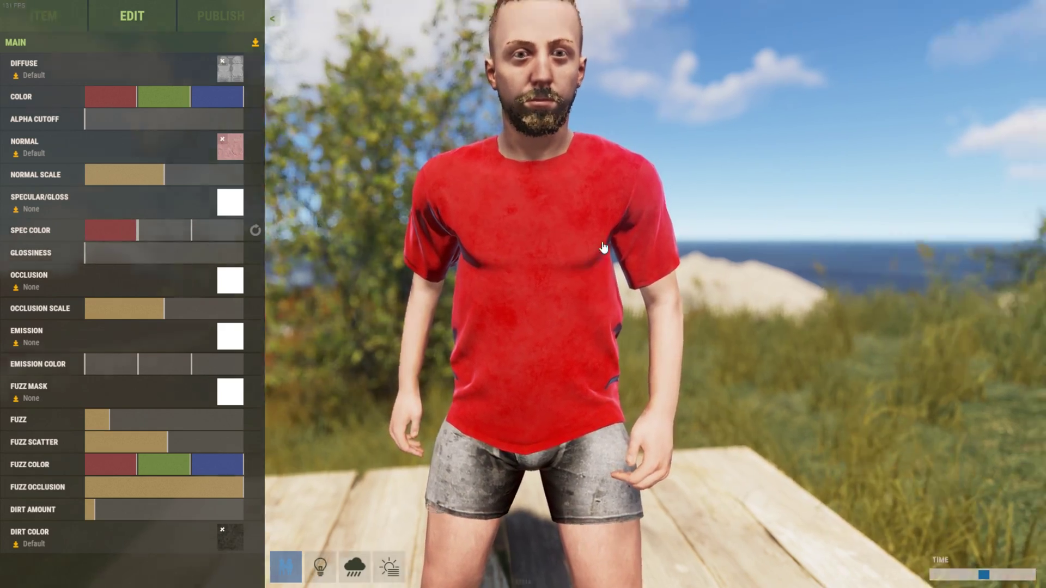
{"action": "scroll", "coordinate": [532, 243], "scroll_direction": "up", "scroll_amount": 5}
{"action": "left_click_drag", "start_coordinate": [490, 245], "coordinate": [557, 231]}
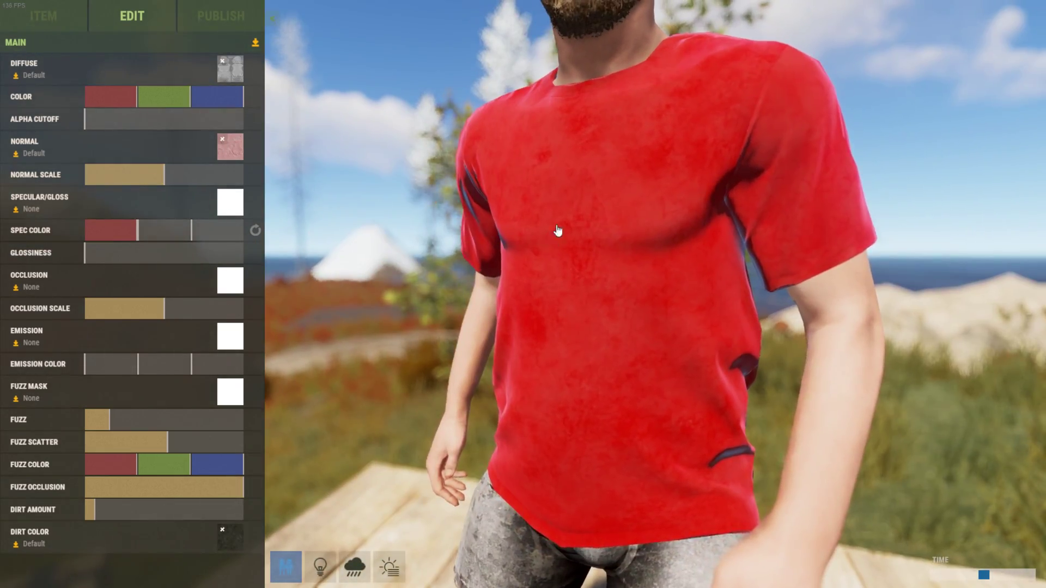
{"action": "scroll", "coordinate": [558, 231], "scroll_direction": "down", "scroll_amount": 5}
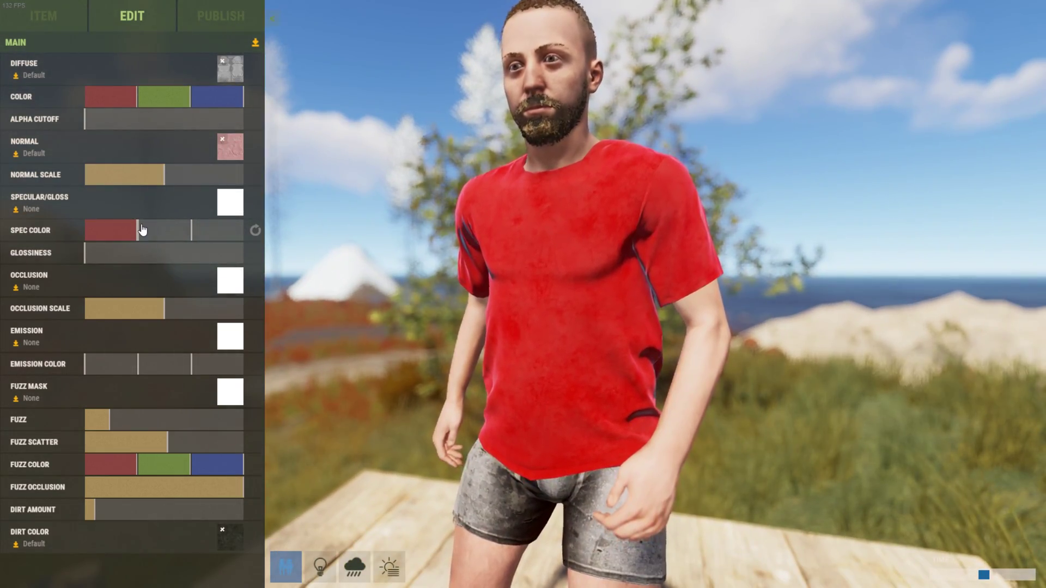
{"action": "left_click_drag", "start_coordinate": [109, 256], "coordinate": [262, 255]}
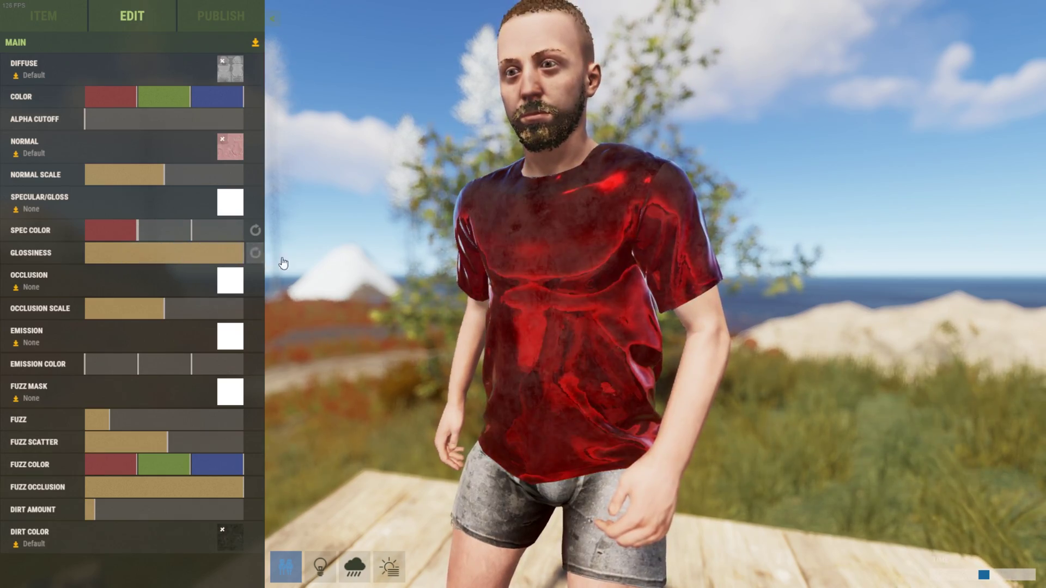
{"action": "scroll", "coordinate": [500, 302], "scroll_direction": "up", "scroll_amount": 5}
{"action": "left_click_drag", "start_coordinate": [500, 302], "coordinate": [980, 290]}
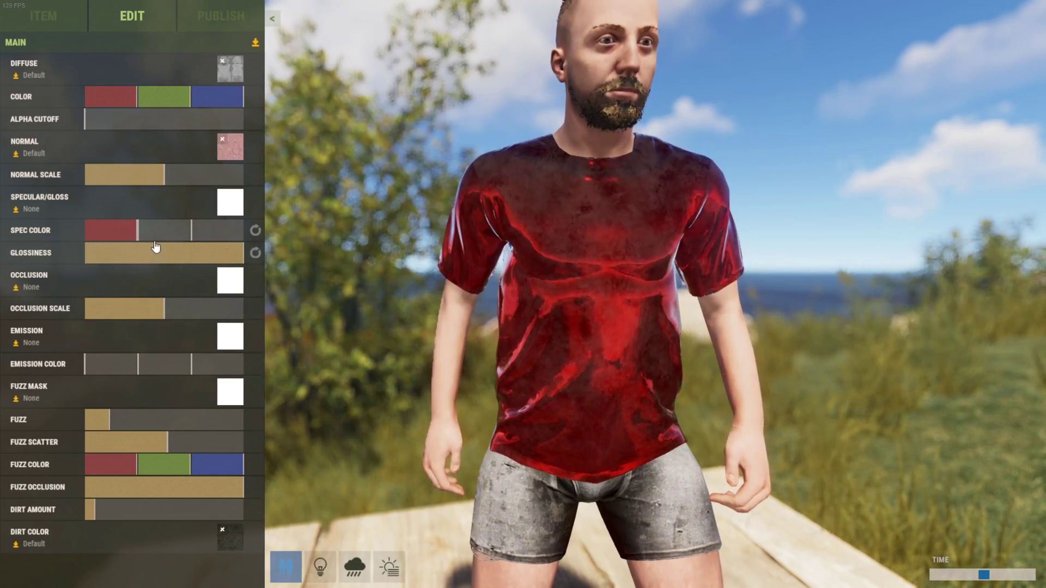
{"action": "left_click", "coordinate": [255, 228]}
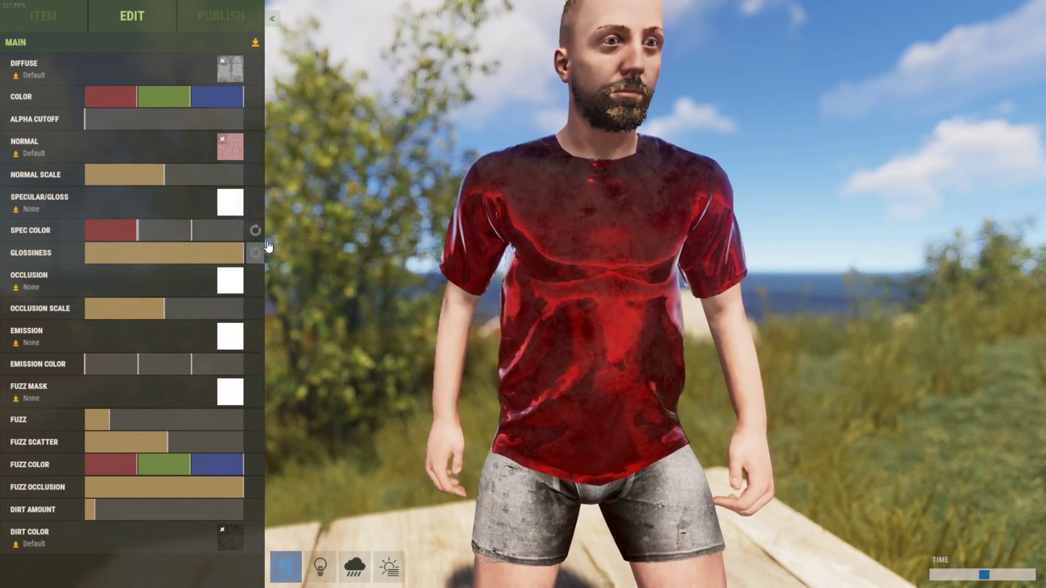
{"action": "left_click", "coordinate": [256, 254]}
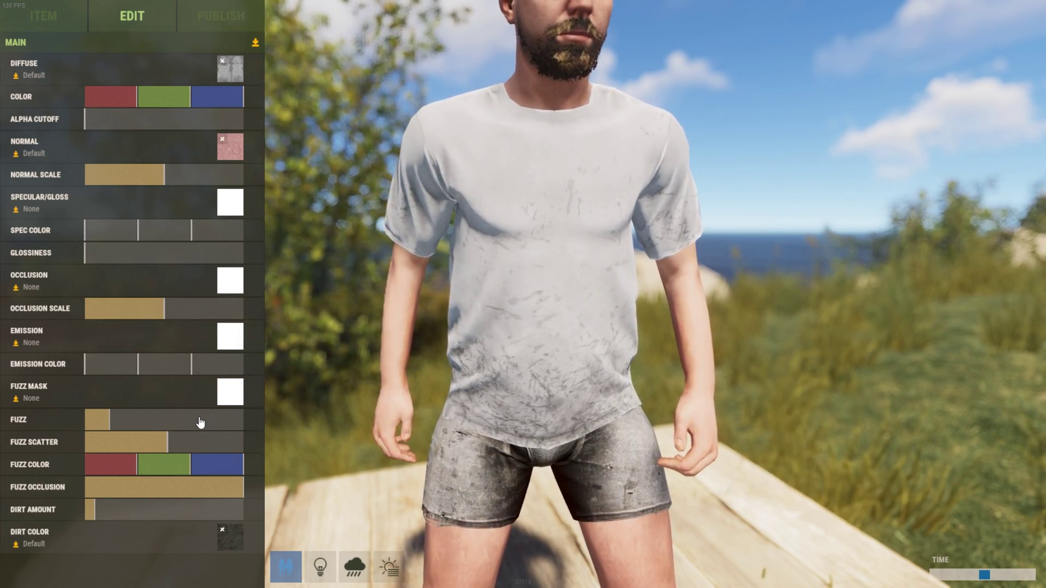
{"action": "left_click", "coordinate": [237, 403]}
{"action": "left_click", "coordinate": [744, 472]}
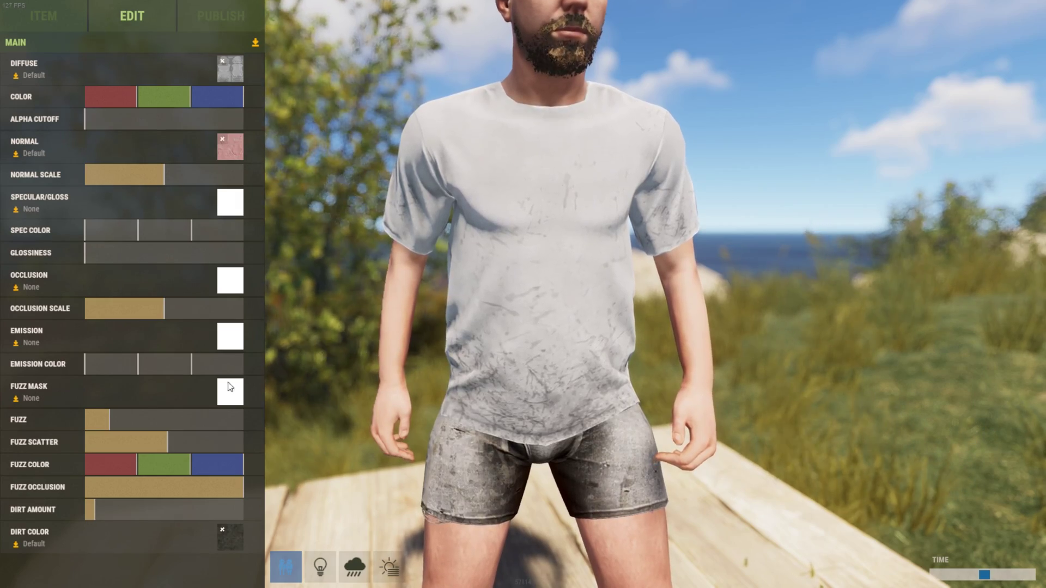
{"action": "mouse_move", "coordinate": [116, 423]}
{"action": "left_mouse_down"}
{"action": "mouse_move", "coordinate": [193, 423]}
{"action": "mouse_move", "coordinate": [85, 423]}
{"action": "mouse_move", "coordinate": [110, 422]}
{"action": "left_mouse_up"}
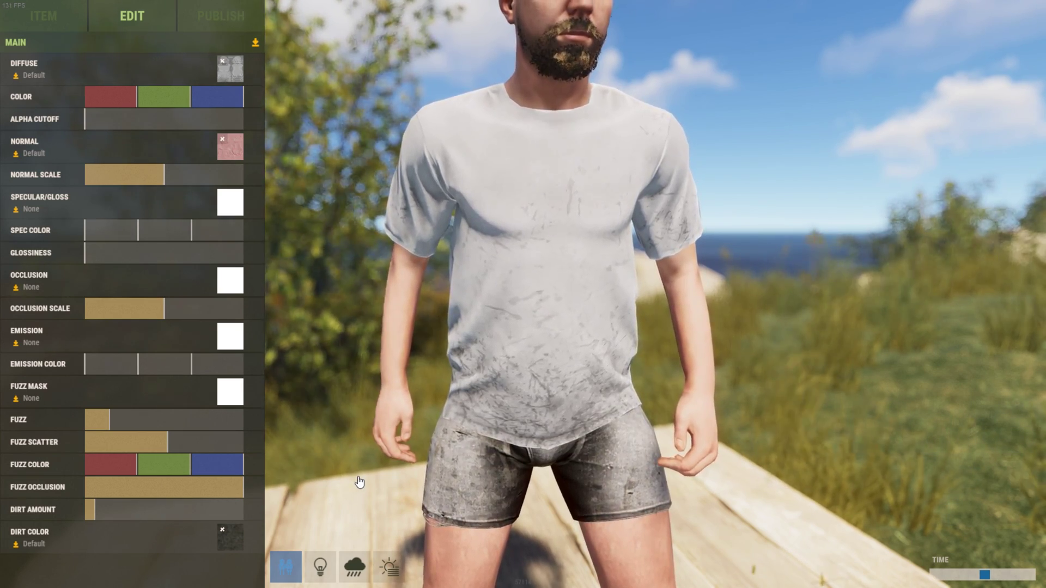
Preview full Dirt Amount on the T-shirt, then set it back to zero.
{"action": "left_click_drag", "start_coordinate": [99, 511], "coordinate": [244, 523]}
{"action": "left_click", "coordinate": [98, 517]}
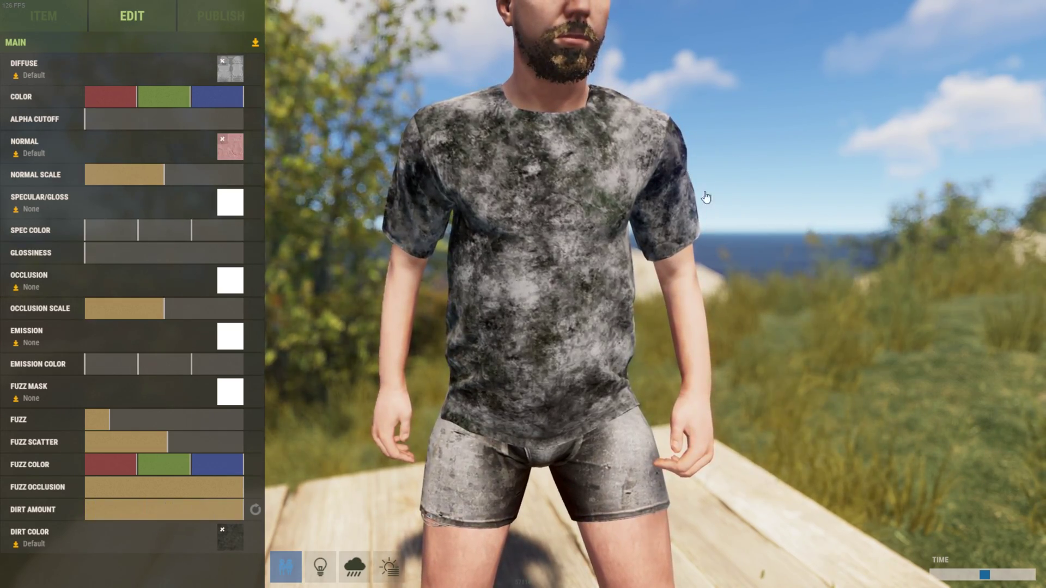
{"action": "left_click_drag", "start_coordinate": [225, 517], "coordinate": [48, 500]}
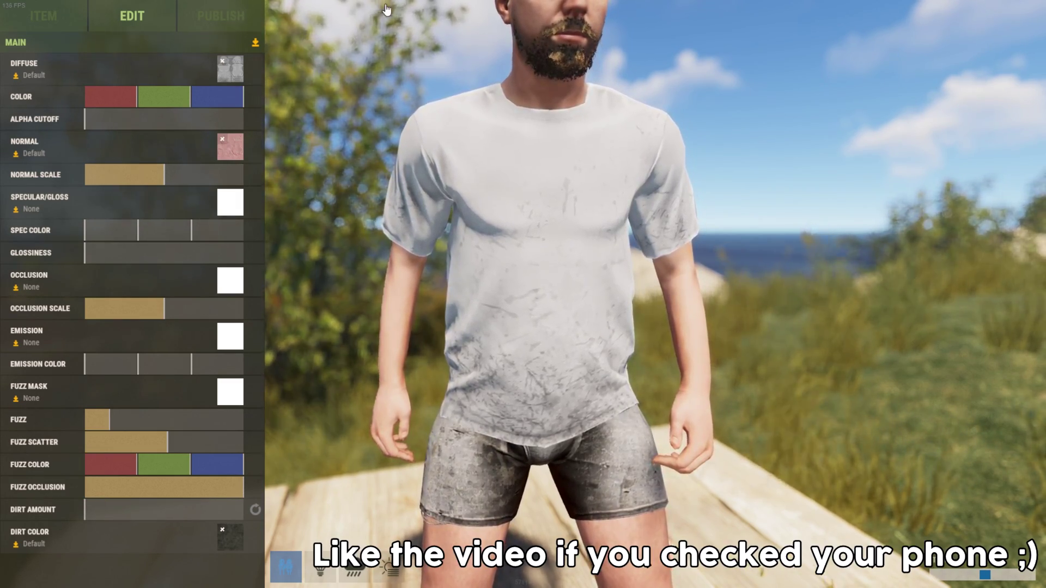
{"action": "scroll", "coordinate": [733, 145], "scroll_direction": "down", "scroll_amount": 3}
{"action": "scroll", "coordinate": [711, 168], "scroll_direction": "up", "scroll_amount": 2}
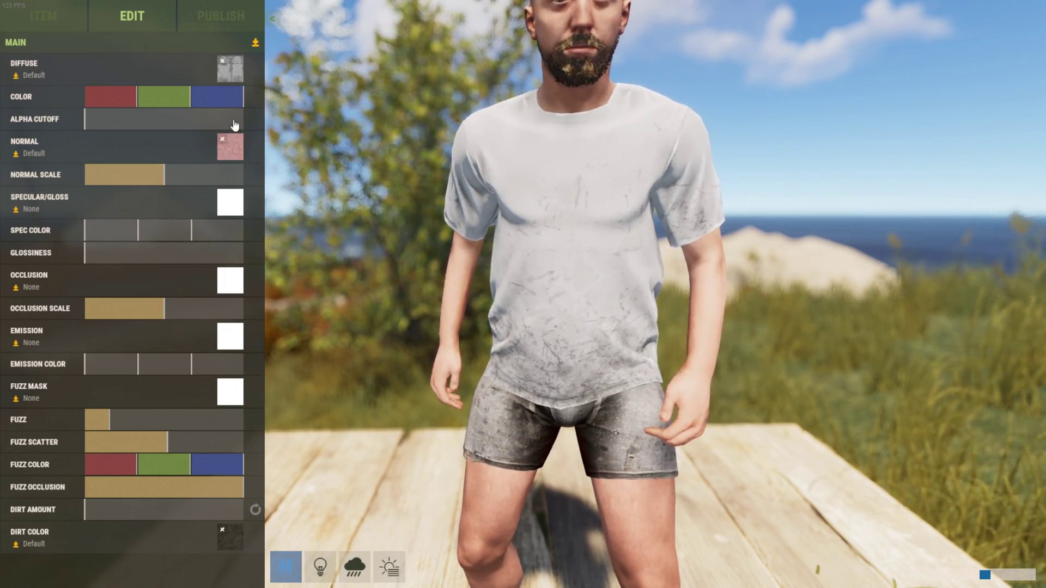
Export the diffuse and normal textures as TShirtDiffuse and TShirtNormal.
{"action": "left_click", "coordinate": [16, 76]}
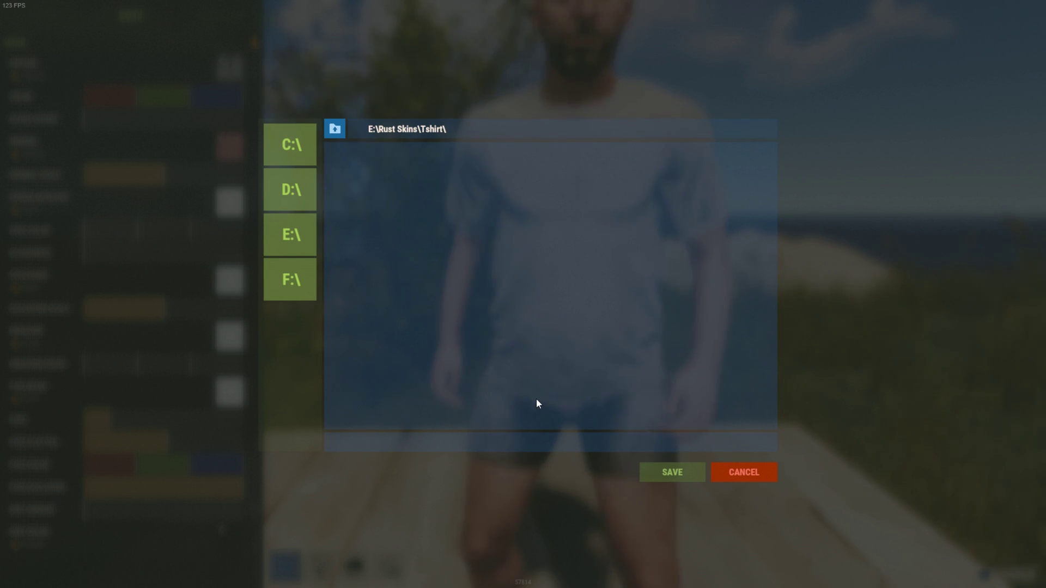
{"action": "type", "text": "TShirt"}
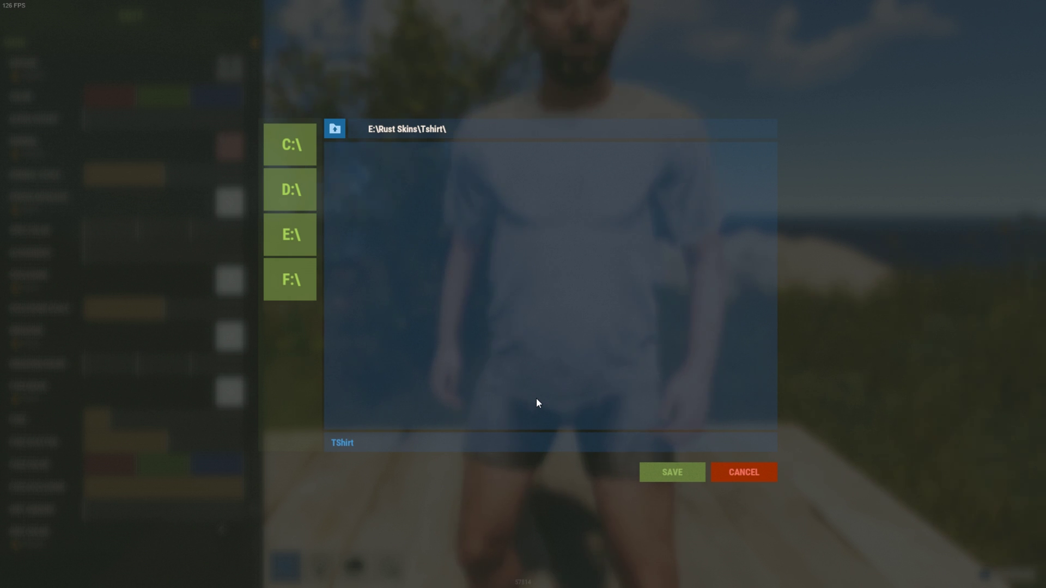
{"action": "type", "text": "Diffuse"}
{"action": "left_click", "coordinate": [671, 472]}
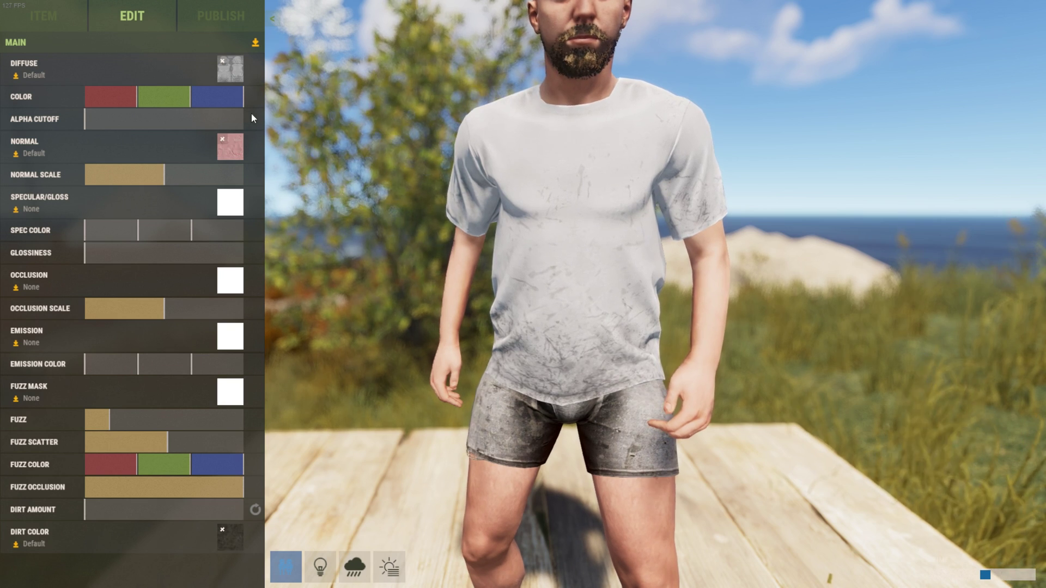
{"action": "left_click", "coordinate": [15, 153]}
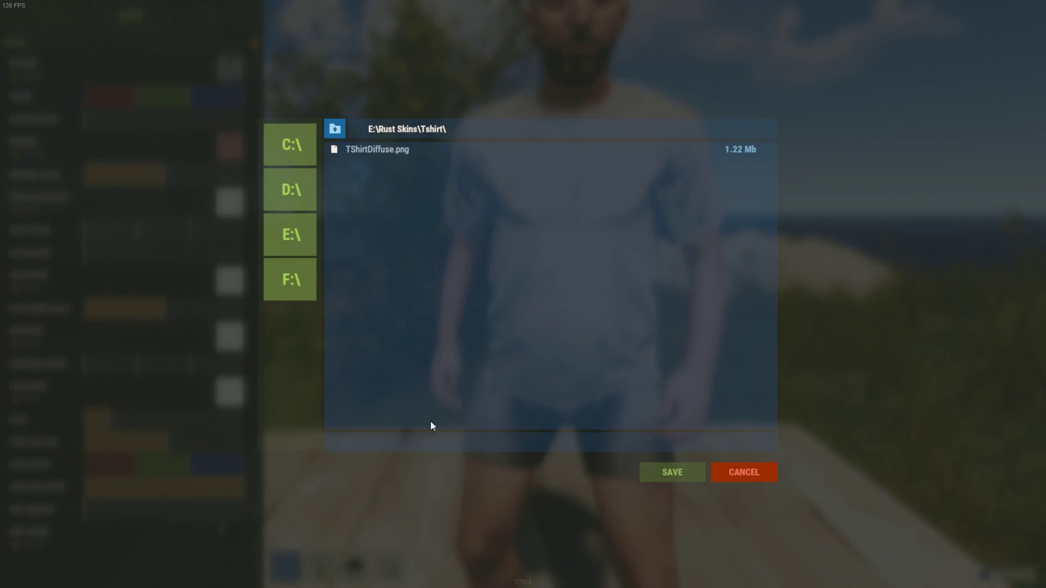
{"action": "type", "text": "TShirtNormal.png"}
{"action": "left_click", "coordinate": [671, 472]}
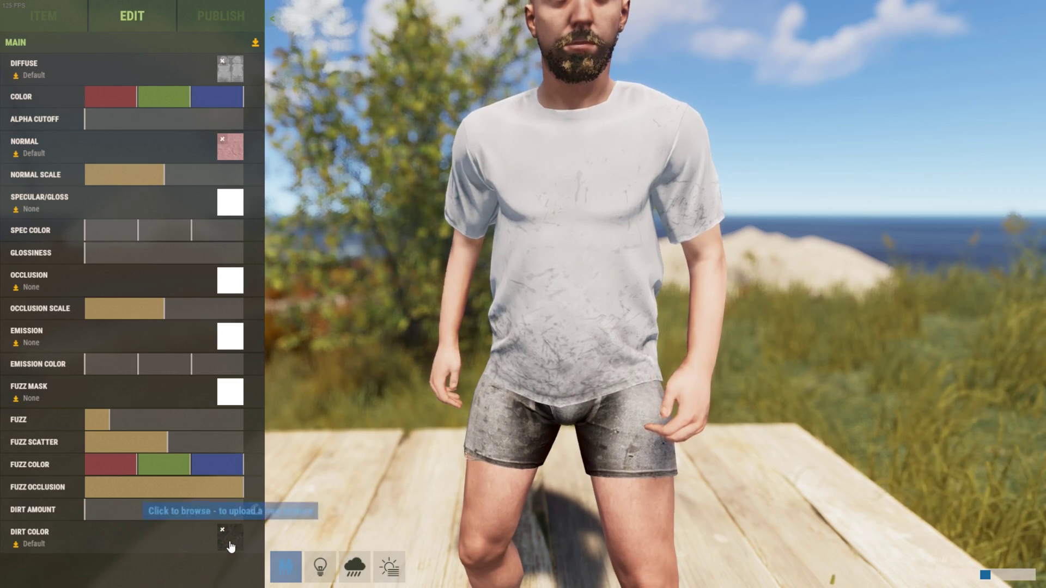
Export the dirt texture and the main material file as Tshirt_diffuse.png.
{"action": "left_click", "coordinate": [15, 544]}
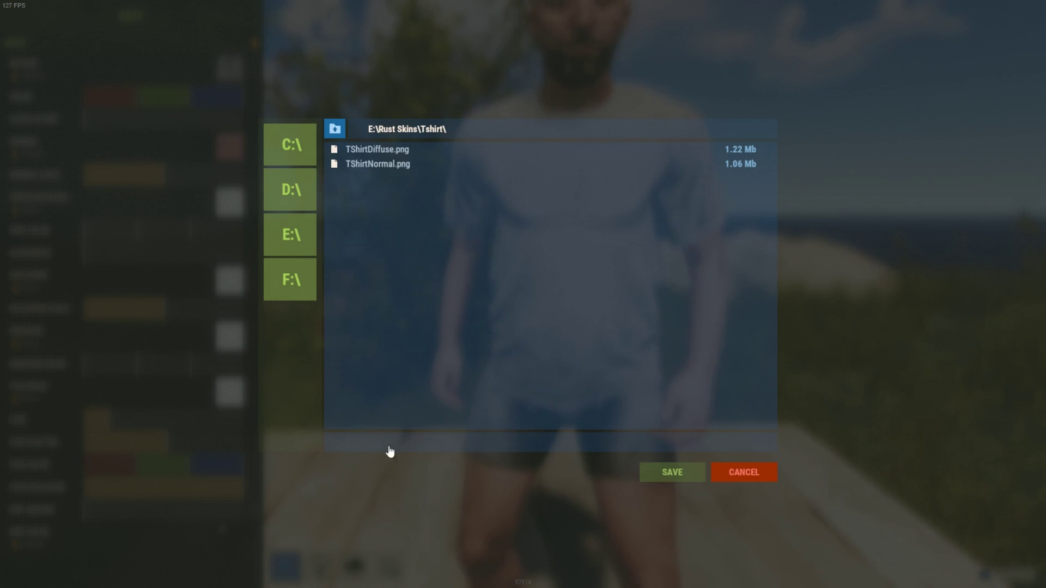
{"action": "type", "text": "TShirtDirt.png"}
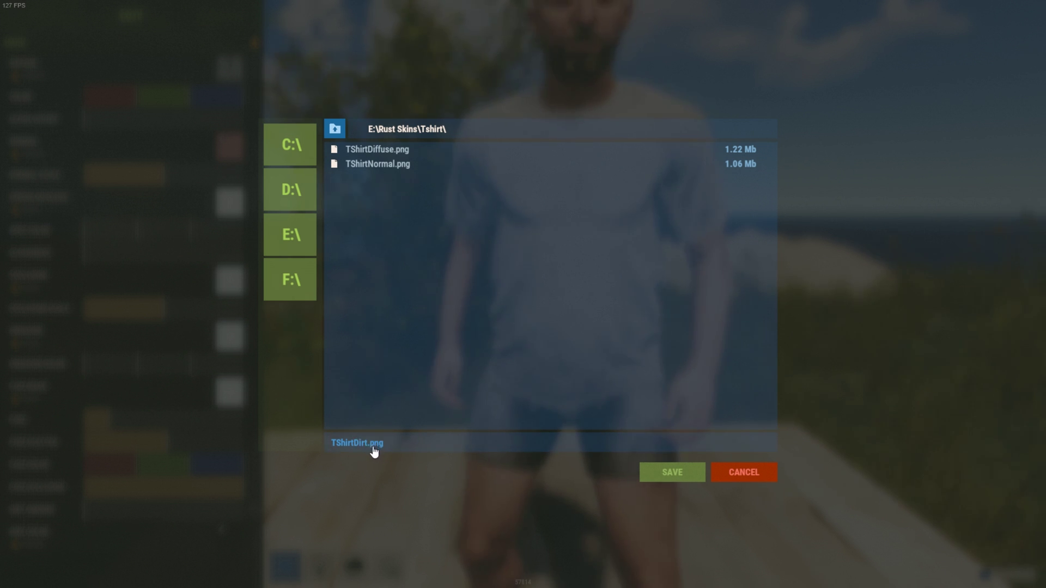
{"action": "left_click", "coordinate": [672, 472]}
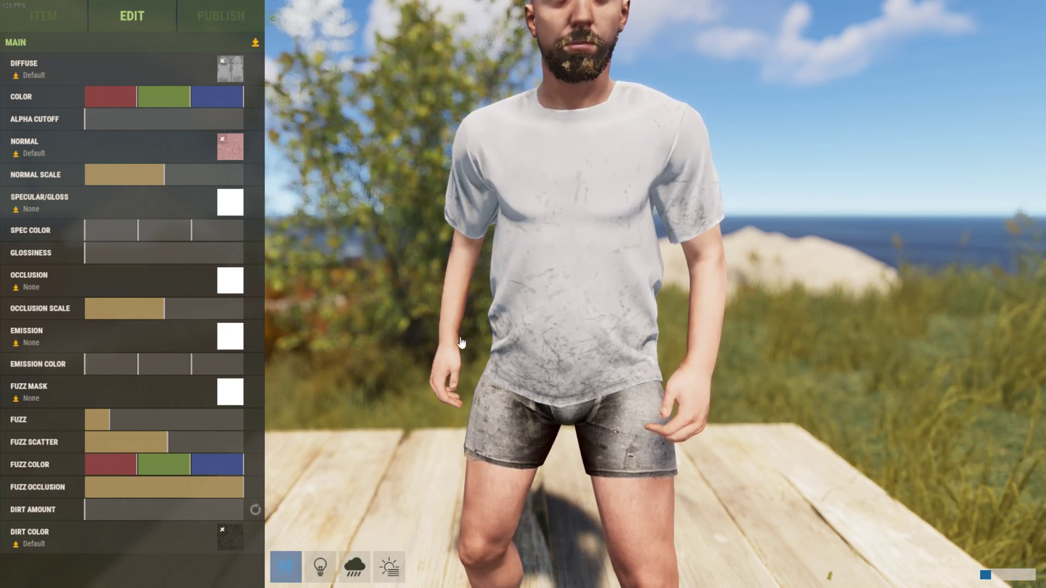
{"action": "left_click", "coordinate": [255, 42]}
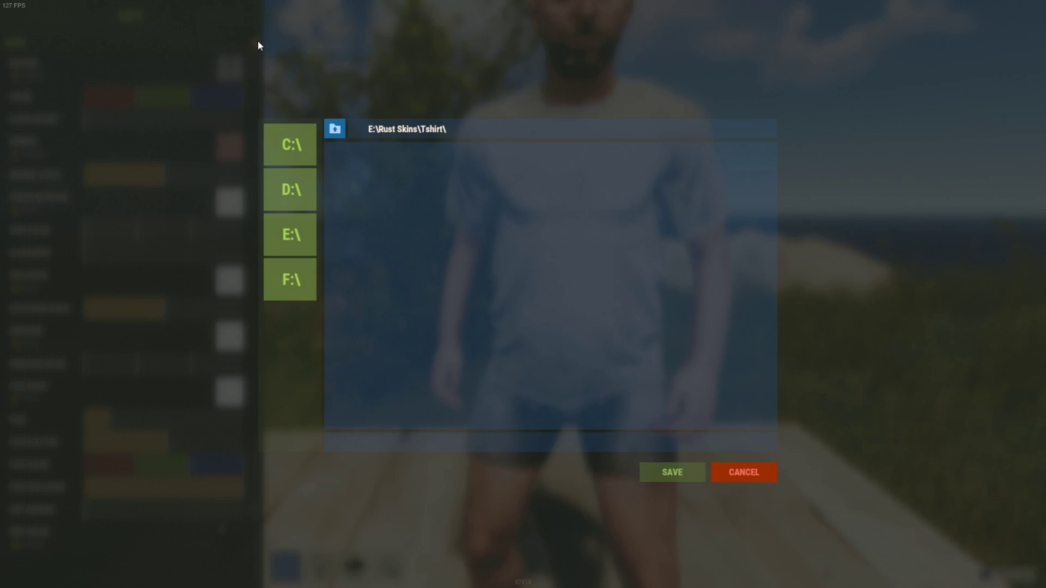
{"action": "type", "text": "Tsh"}
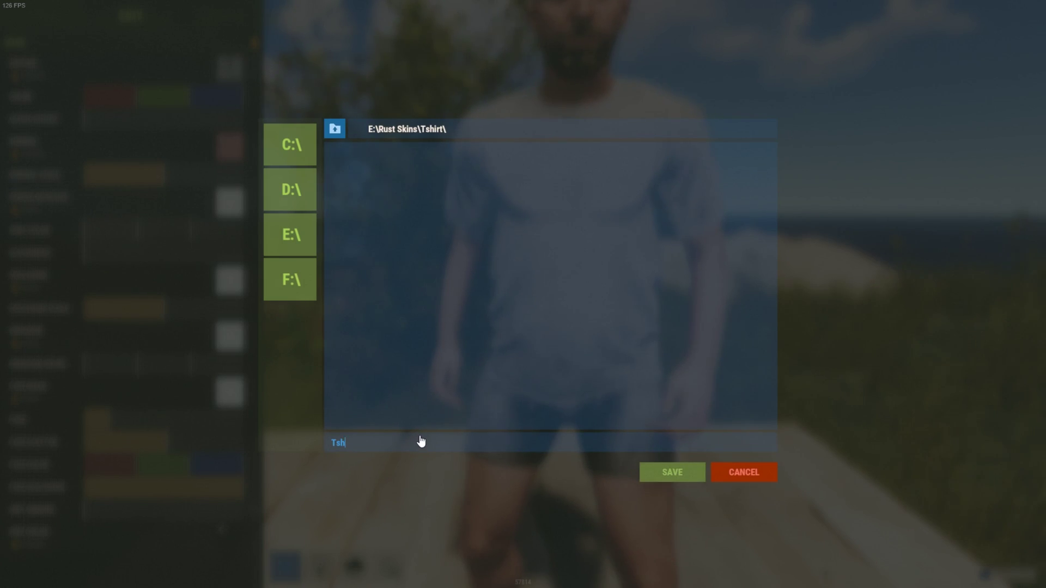
{"action": "type", "text": "irt_diffuse.png"}
{"action": "left_click", "coordinate": [672, 473]}
Switch to the TShirt folder window and open TShirtModel.obj in 3D Viewer.
{"action": "key", "text": "alt+Tab"}
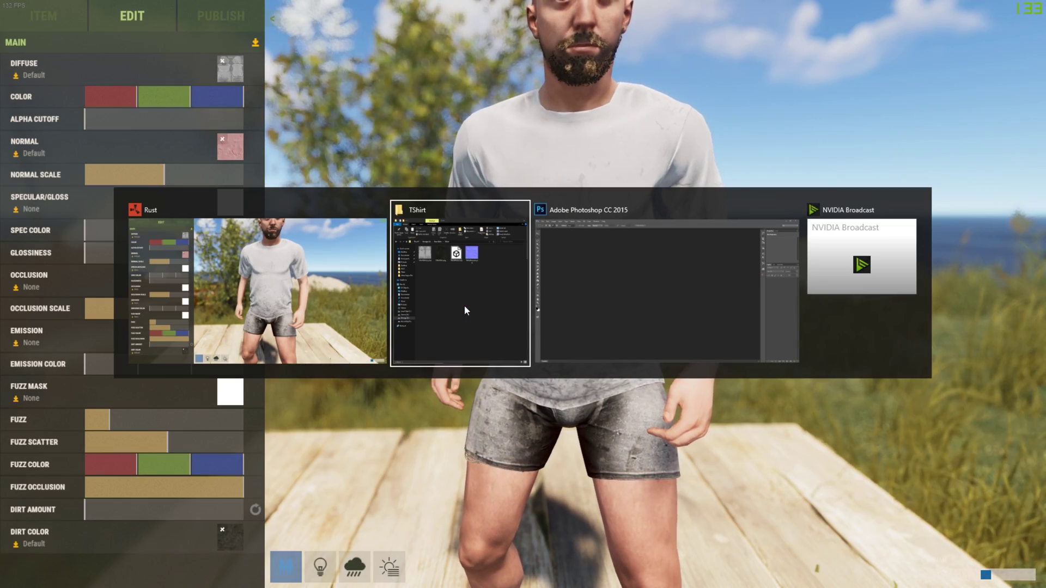
{"action": "key", "text": "alt+Tab"}
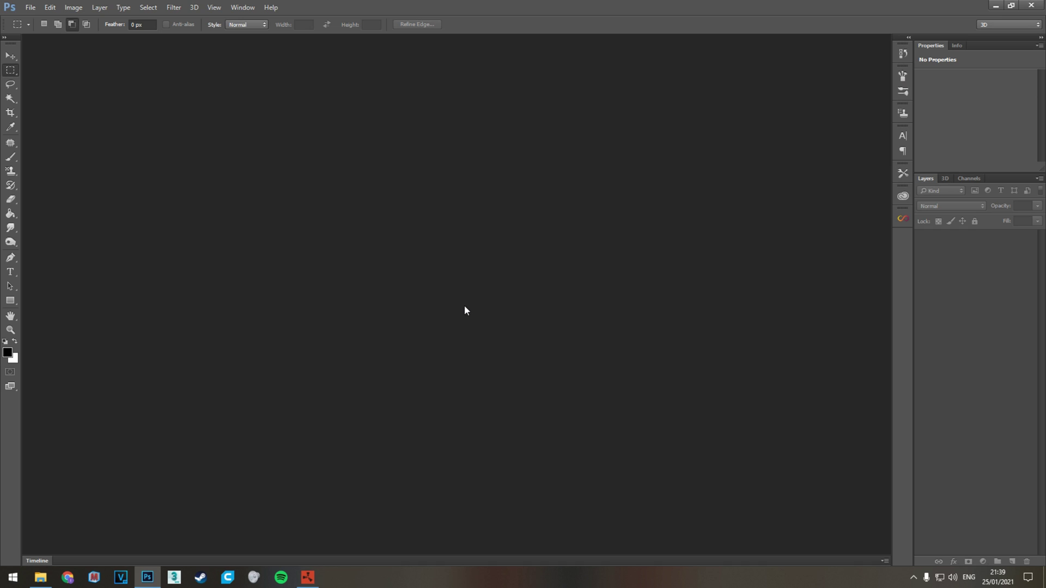
{"action": "key", "text": "alt+Tab"}
{"action": "key", "text": "alt+Tab"}
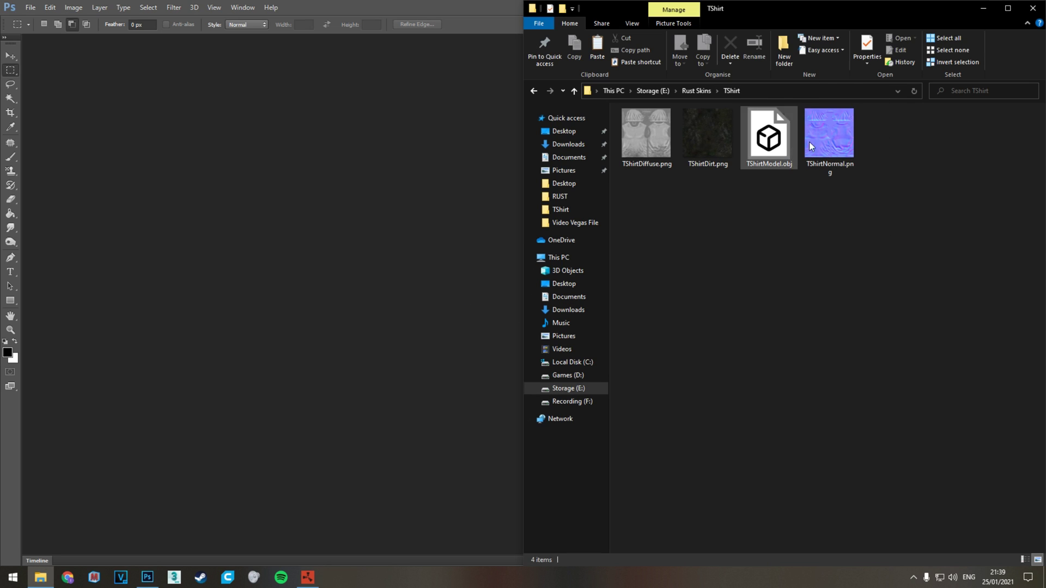
{"action": "double_click", "coordinate": [776, 140]}
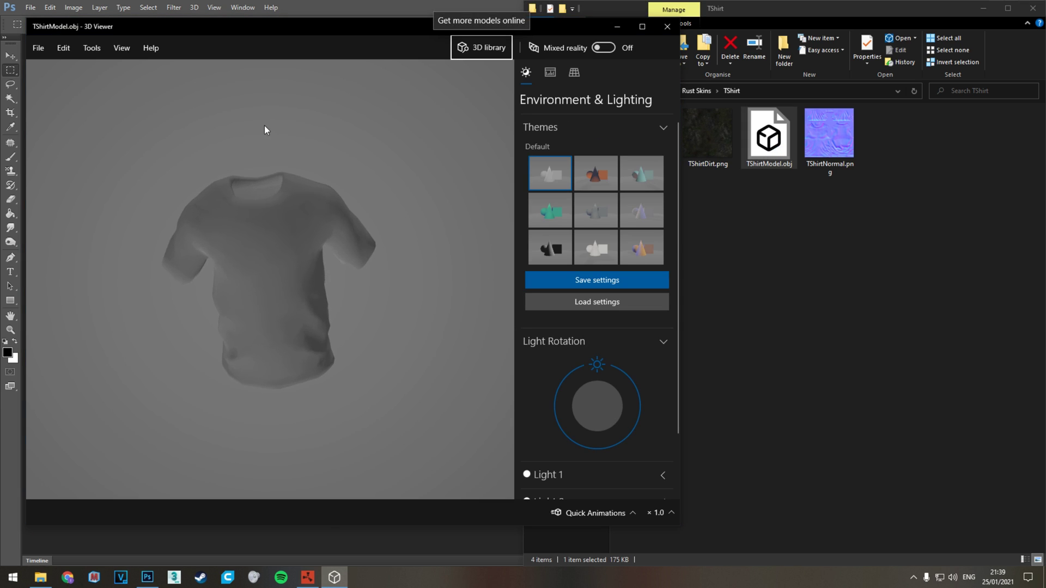
Orbit the grey T-shirt mesh to view its sides and front, then close 3D Viewer.
{"action": "left_click_drag", "start_coordinate": [258, 232], "coordinate": [296, 246]}
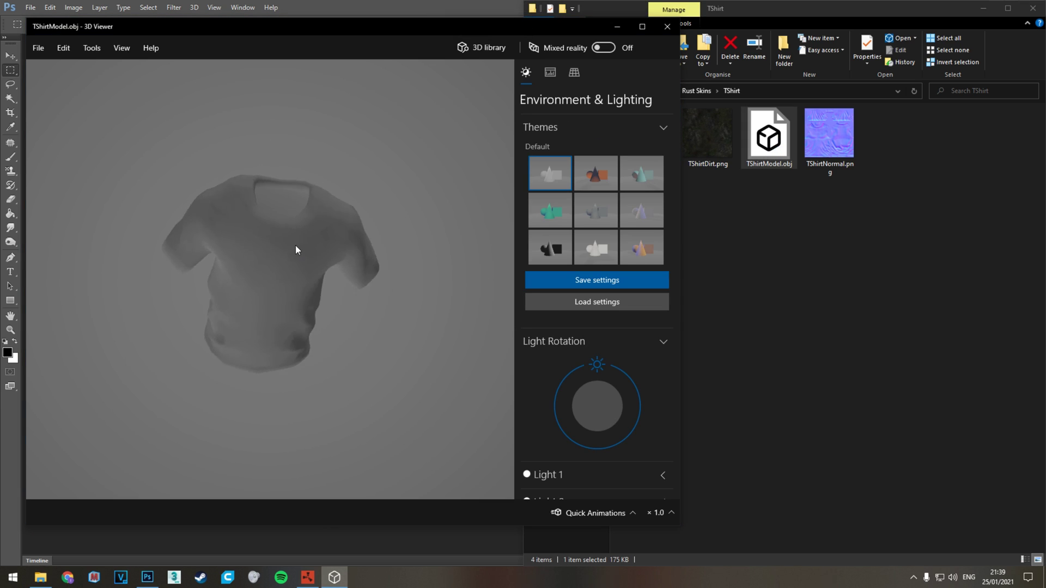
{"action": "left_click_drag", "start_coordinate": [351, 319], "coordinate": [341, 254]}
{"action": "left_click_drag", "start_coordinate": [273, 316], "coordinate": [333, 294]}
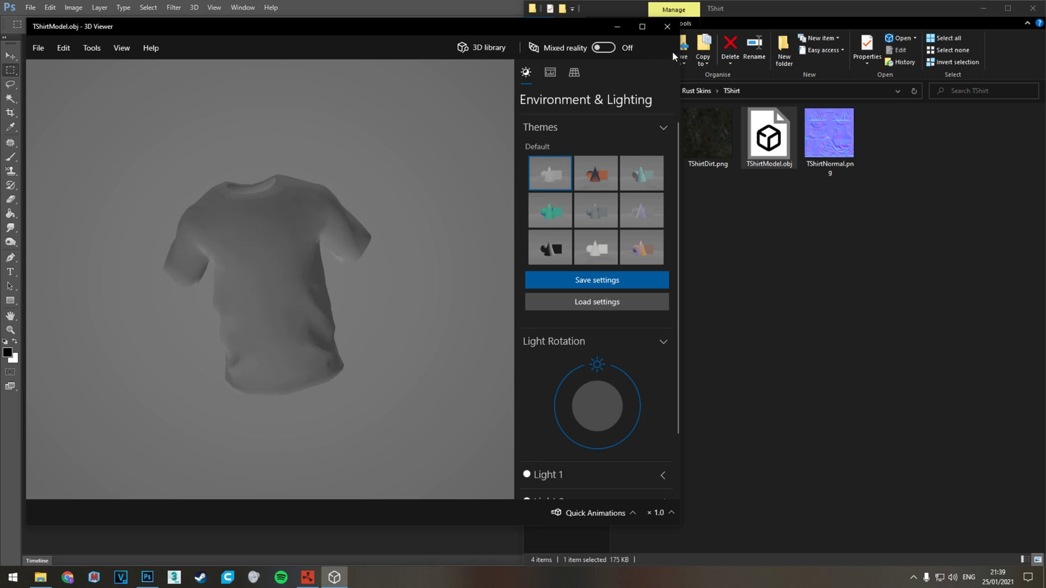
{"action": "left_click", "coordinate": [673, 32]}
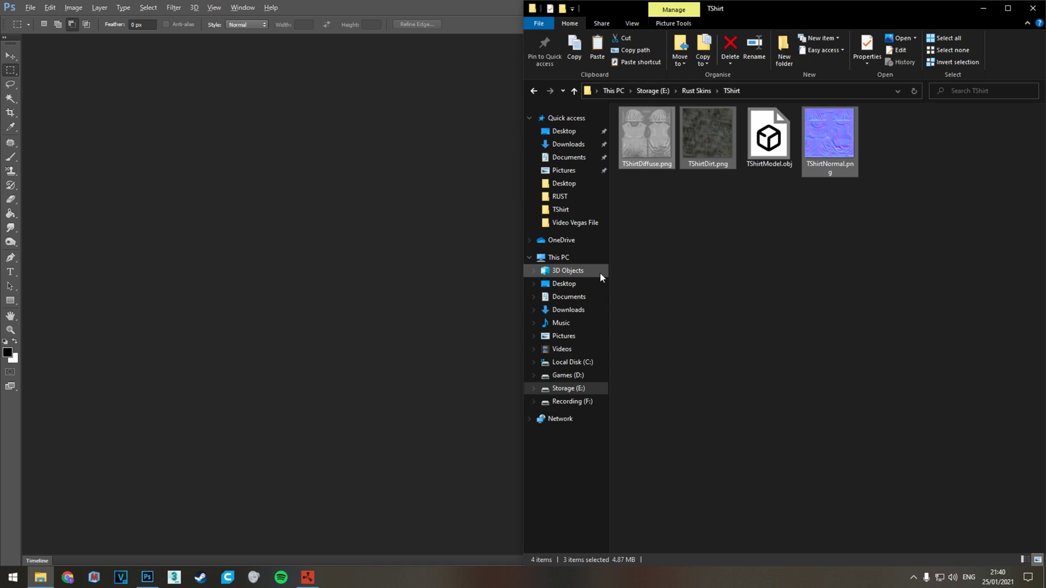
Open TShirtDiffuse.png in Photoshop by dragging it from the TShirt folder.
{"action": "left_click", "coordinate": [836, 155]}
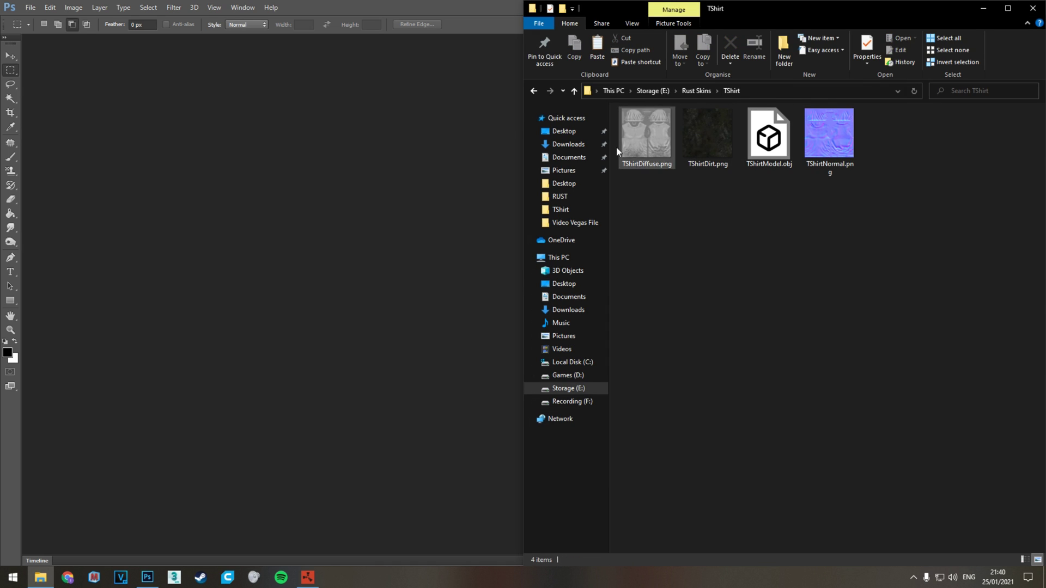
{"action": "left_click", "coordinate": [666, 134]}
{"action": "left_click_drag", "start_coordinate": [665, 134], "coordinate": [267, 268]}
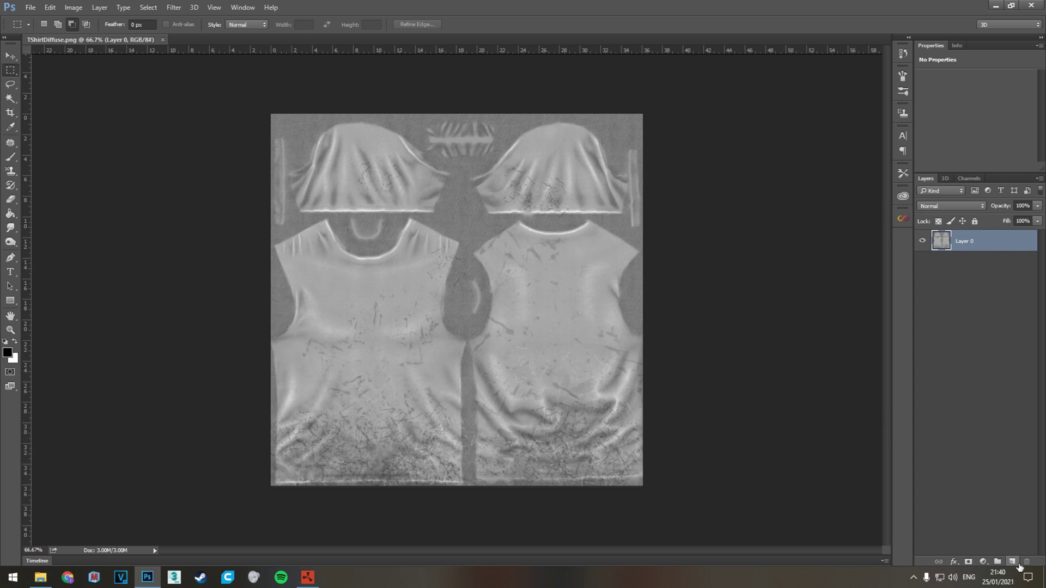
Create a new layer group and name it Diffuse.
{"action": "left_click", "coordinate": [1017, 565]}
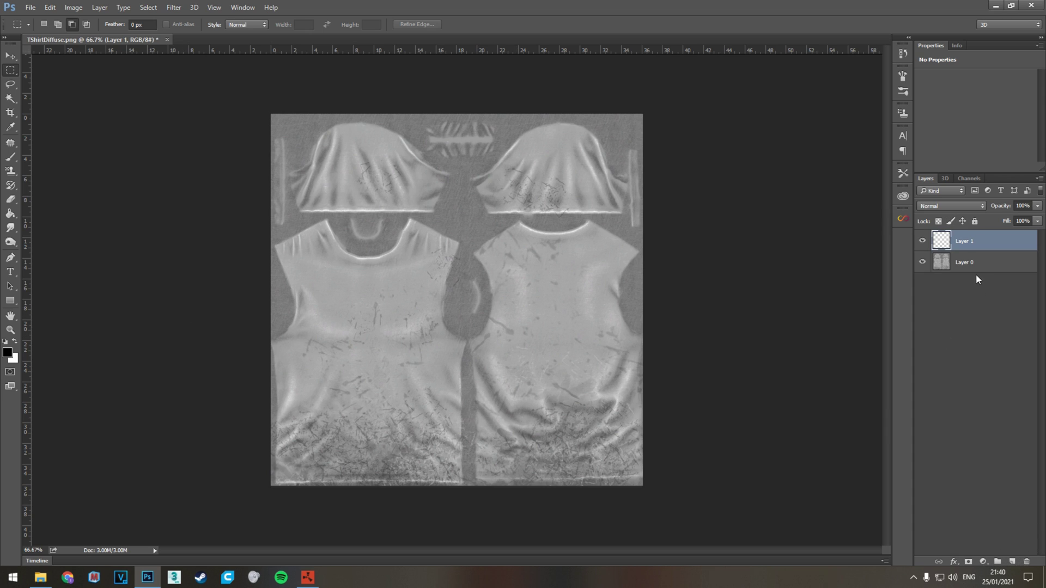
{"action": "key", "text": "ctrl+z"}
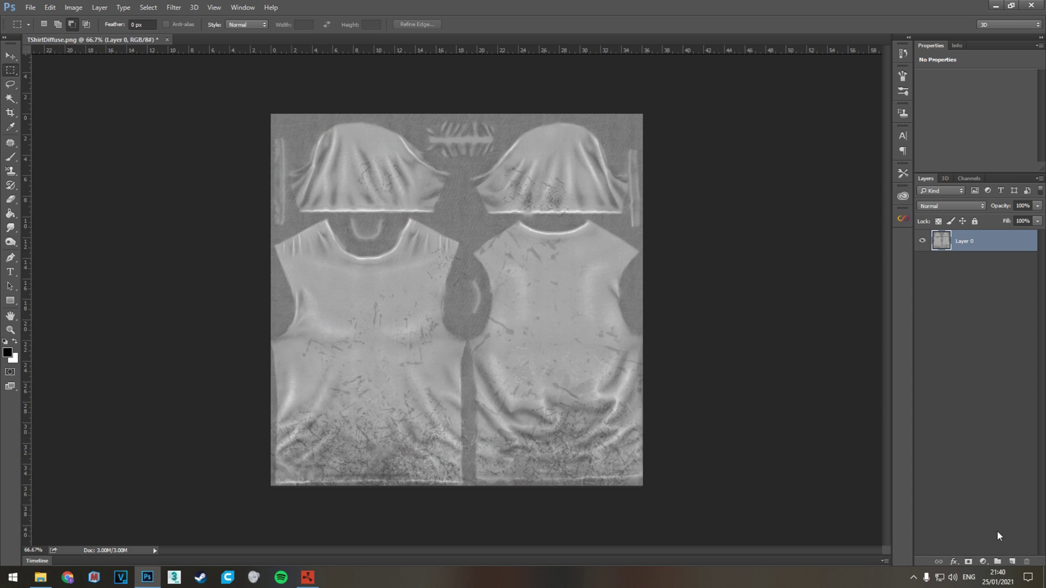
{"action": "left_click", "coordinate": [1000, 563]}
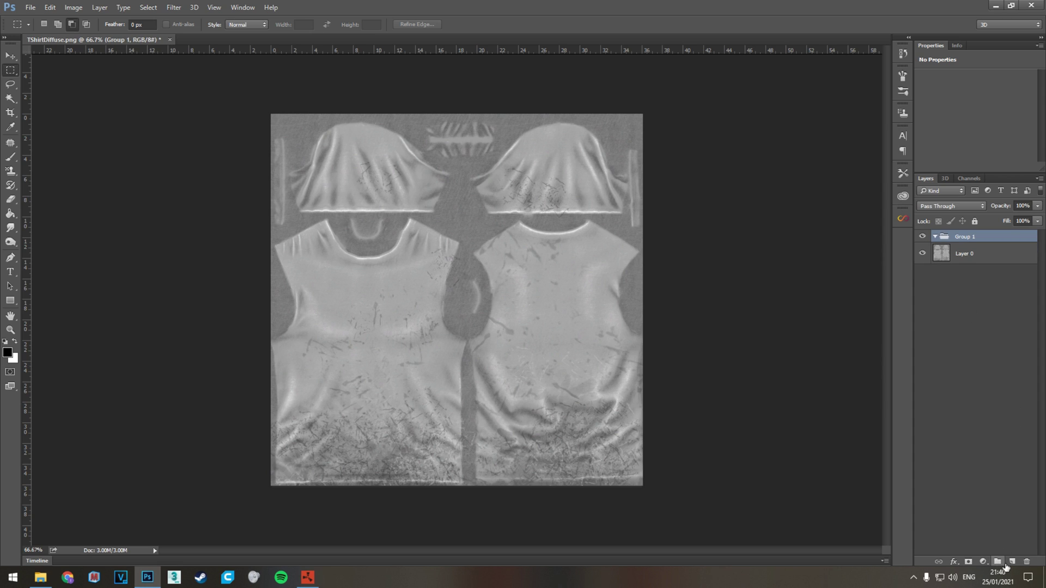
{"action": "double_click", "coordinate": [969, 237]}
{"action": "key", "text": "Return"}
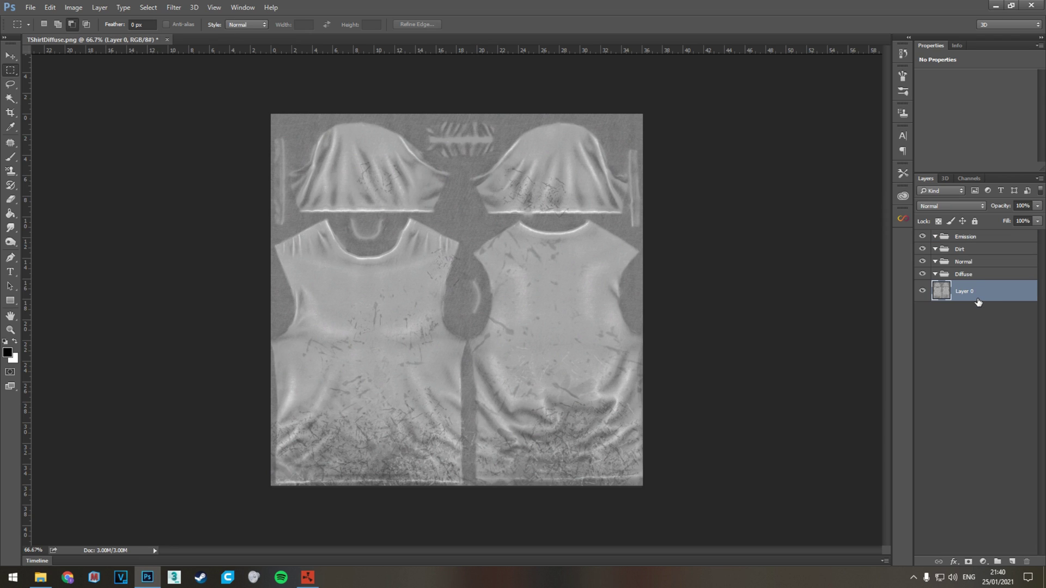
Move Layer 0 into the Diffuse group and place TShirtNormal.png inside the Normal group.
{"action": "mouse_move", "coordinate": [979, 300]}
{"action": "left_mouse_down"}
{"action": "mouse_move", "coordinate": [973, 275]}
{"action": "mouse_move", "coordinate": [976, 287]}
{"action": "left_mouse_up"}
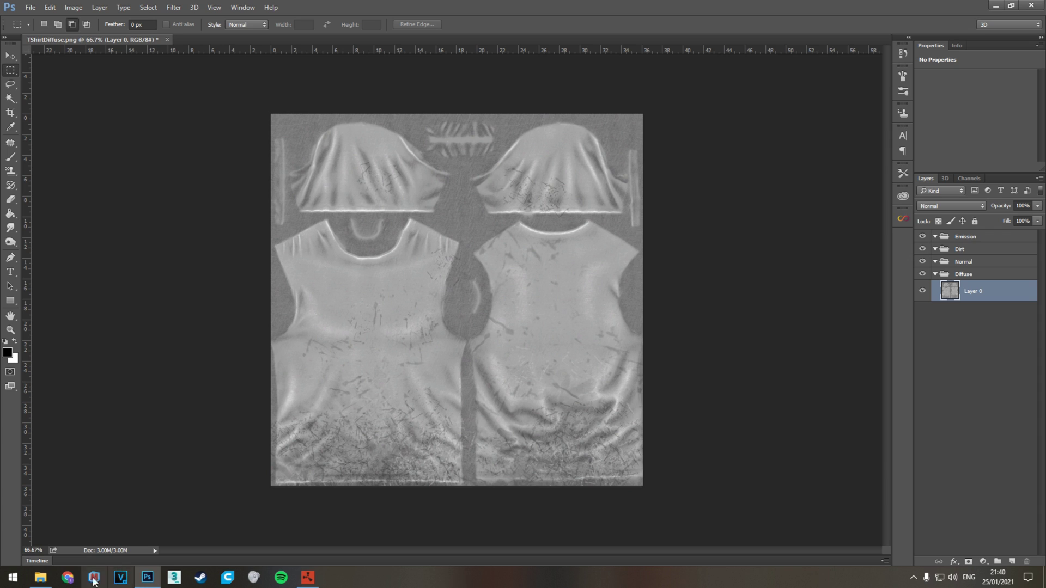
{"action": "left_click", "coordinate": [12, 577]}
{"action": "left_click", "coordinate": [964, 261]}
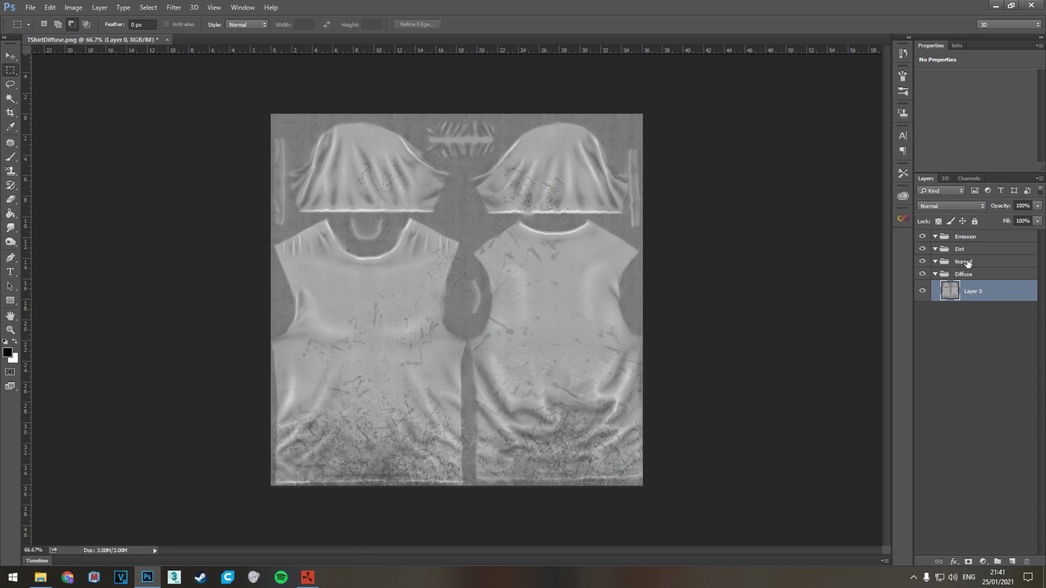
{"action": "left_click", "coordinate": [963, 261]}
{"action": "left_click", "coordinate": [40, 578]}
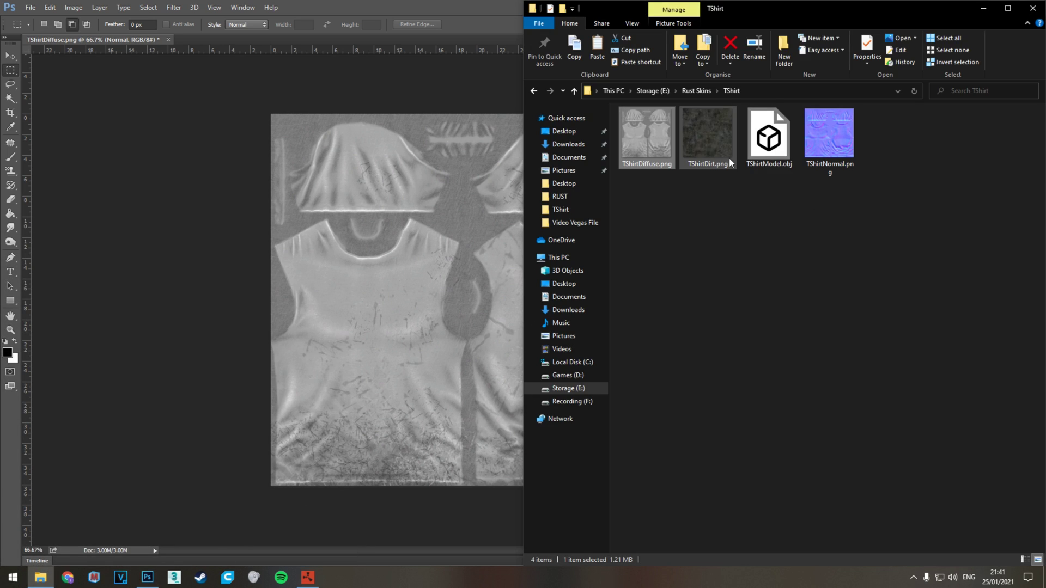
{"action": "left_click_drag", "start_coordinate": [829, 133], "coordinate": [463, 254]}
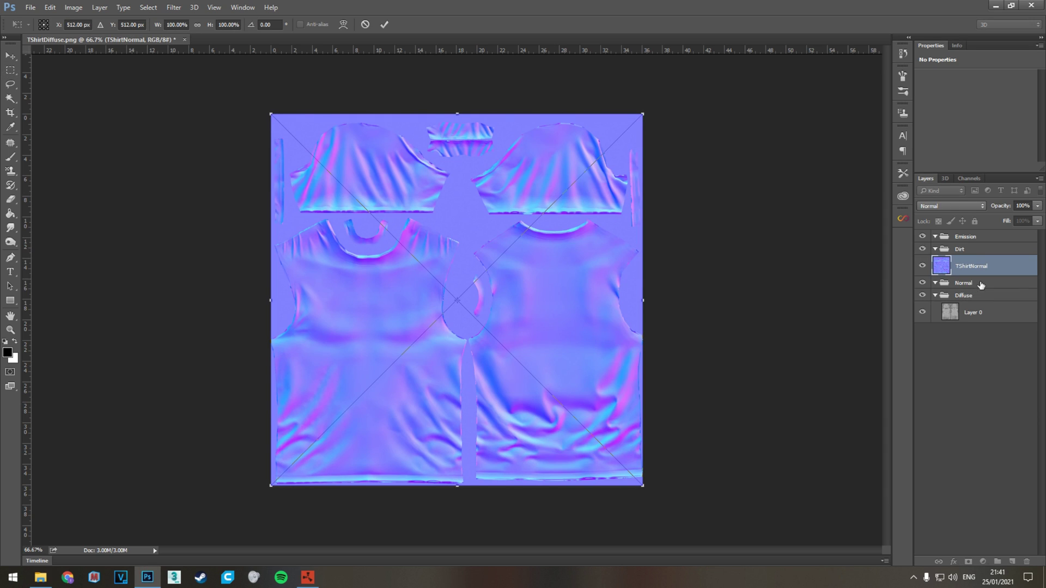
{"action": "key", "text": "Return"}
{"action": "left_click_drag", "start_coordinate": [994, 271], "coordinate": [983, 286]}
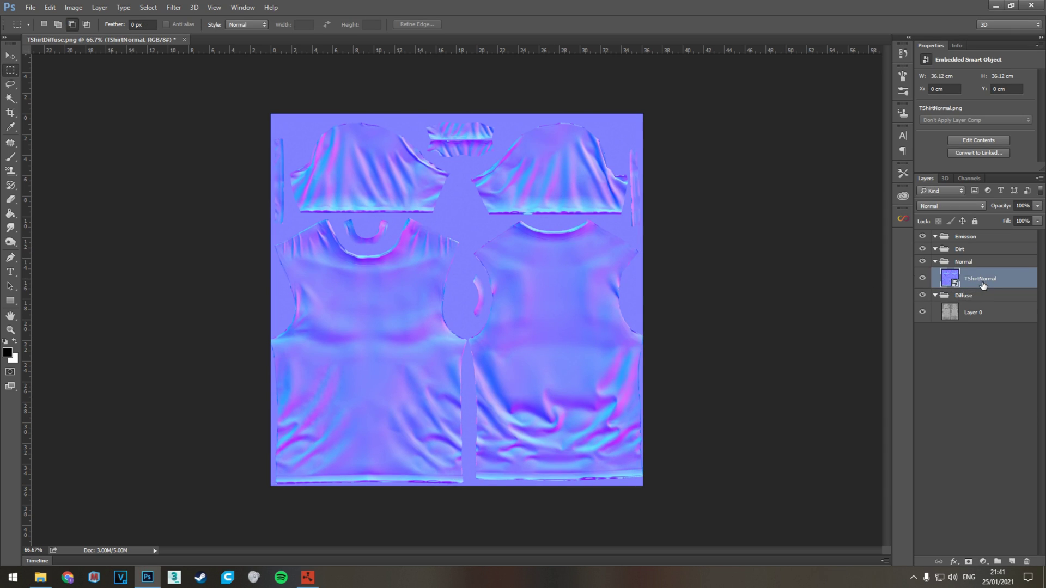
Place TShirtDirt.png as a layer and make the base shirt layer active.
{"action": "left_click", "coordinate": [40, 577]}
{"action": "left_click_drag", "start_coordinate": [719, 166], "coordinate": [501, 278]}
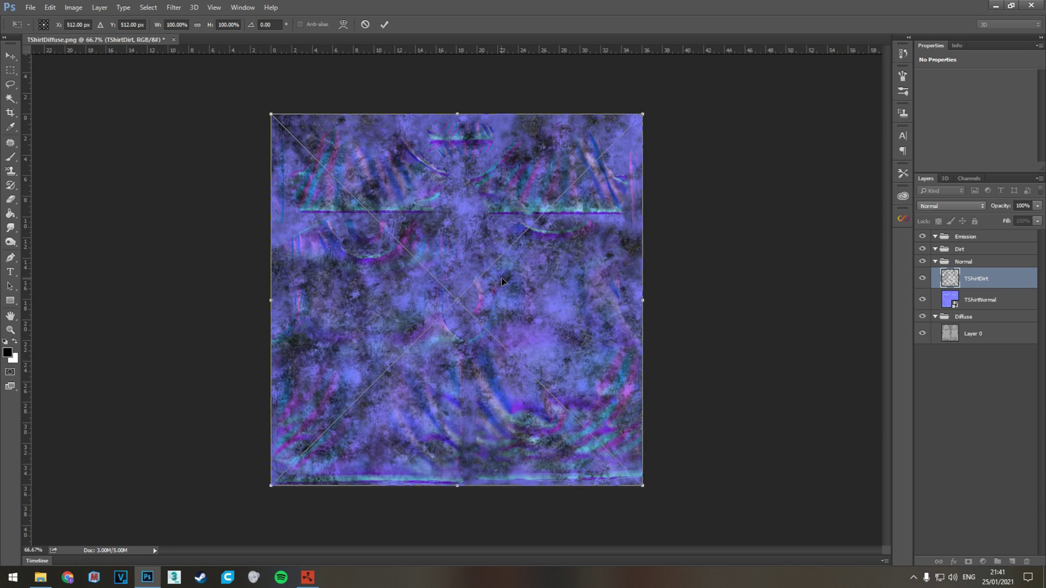
{"action": "key", "text": "Return"}
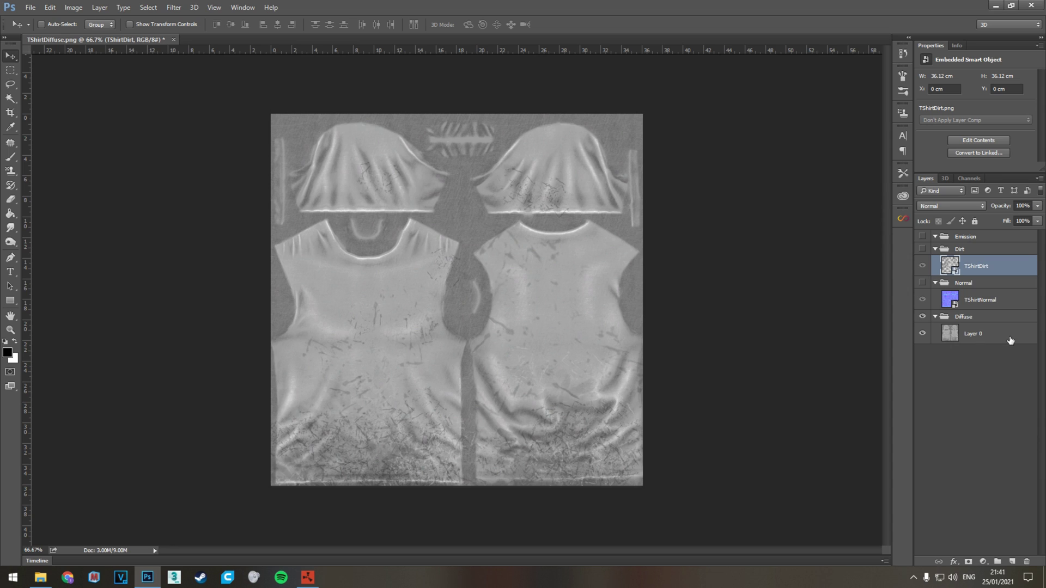
{"action": "left_click", "coordinate": [988, 332]}
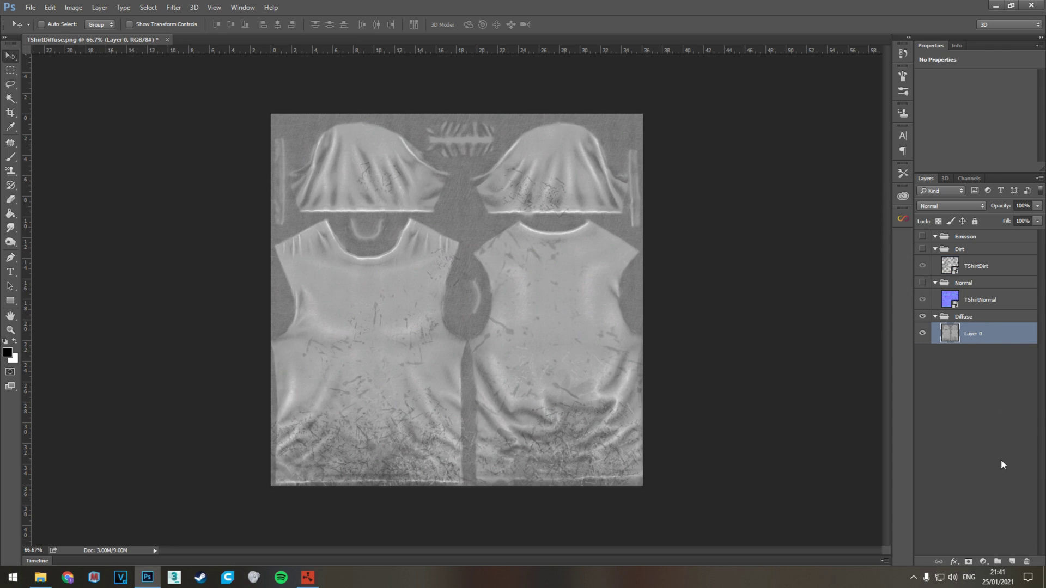
Type TGS on the shirt and colour the text red (ff0000).
{"action": "left_click", "coordinate": [11, 271]}
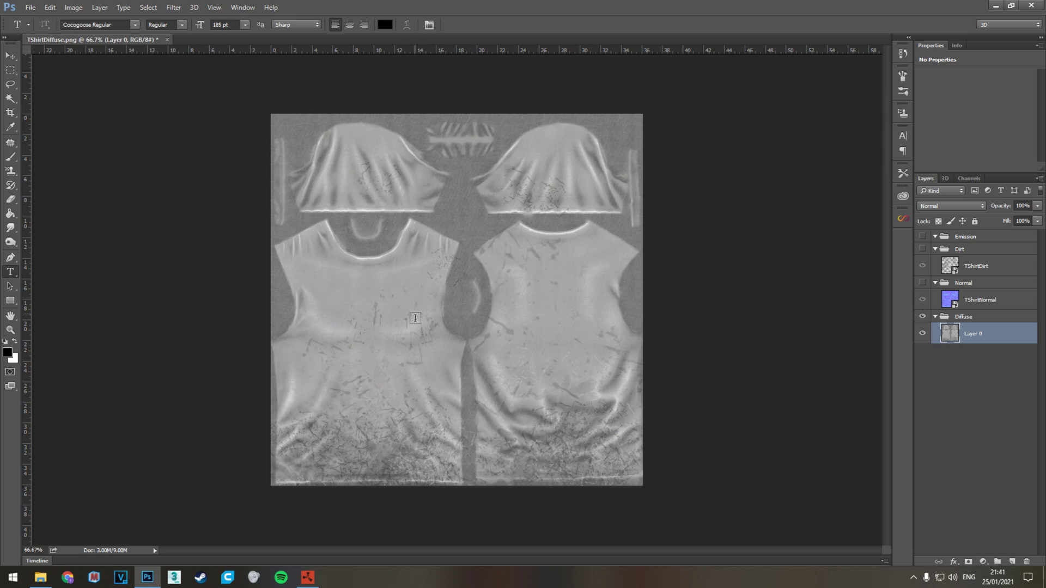
{"action": "left_click", "coordinate": [370, 323]}
{"action": "type", "text": "TGS"}
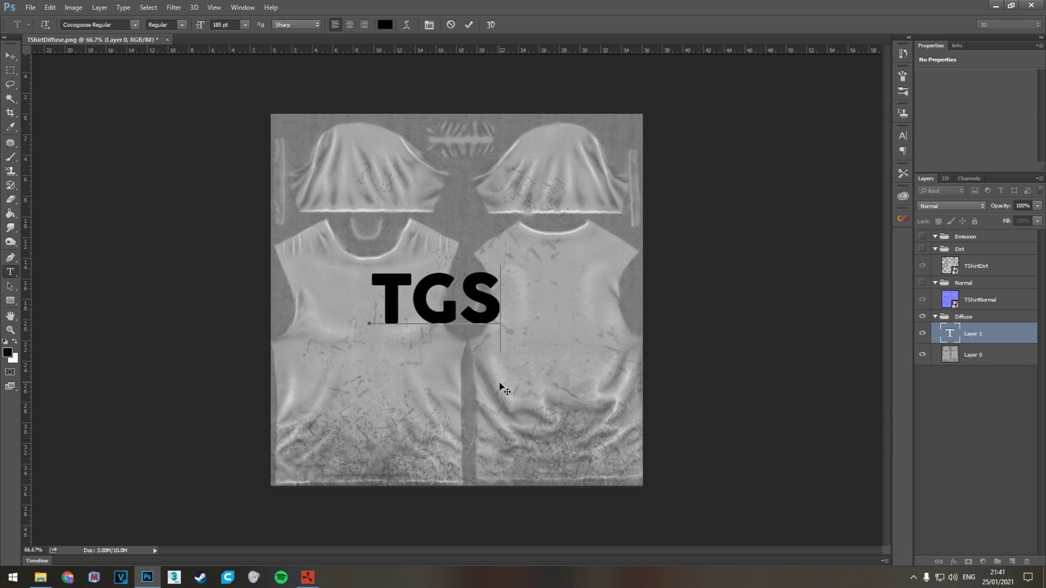
{"action": "key", "text": "ctrl+a"}
{"action": "left_click", "coordinate": [7, 352]}
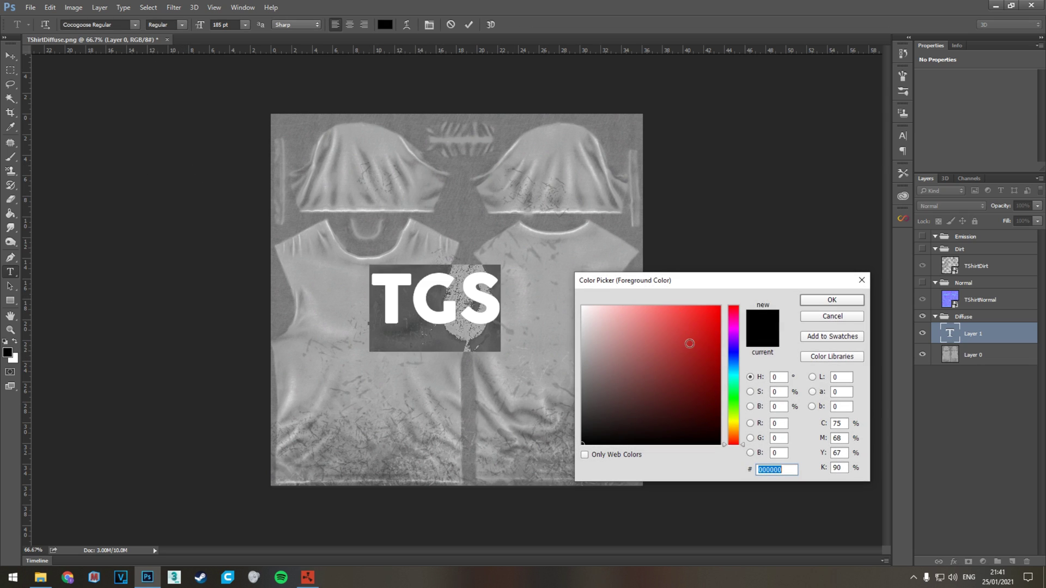
{"action": "type", "text": "ff0000"}
{"action": "key", "text": "Return"}
Move TGS onto the left shirt front and scale it to about 67.64%.
{"action": "left_click", "coordinate": [11, 56]}
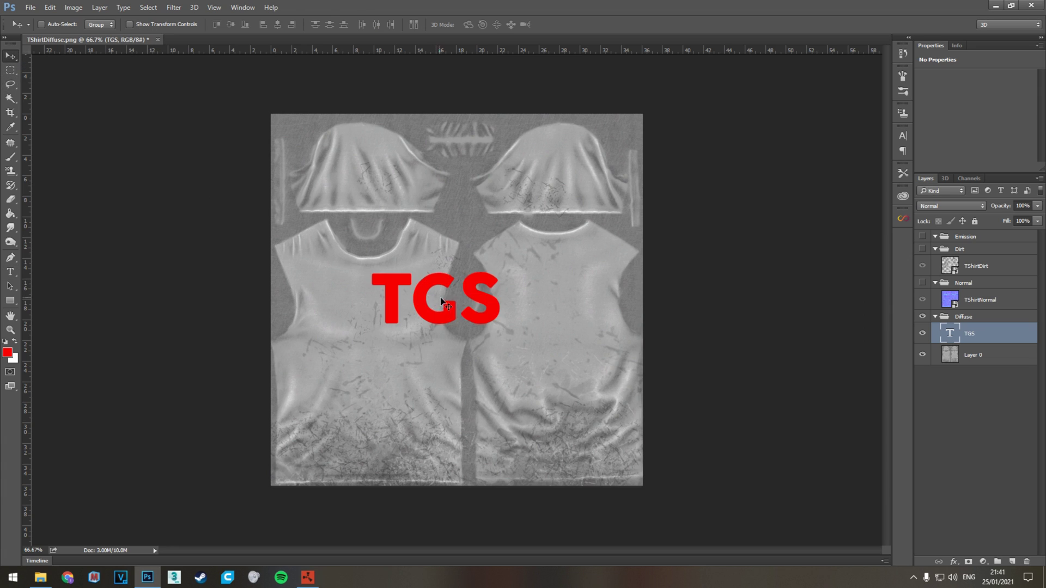
{"action": "left_click_drag", "start_coordinate": [447, 264], "coordinate": [389, 327]}
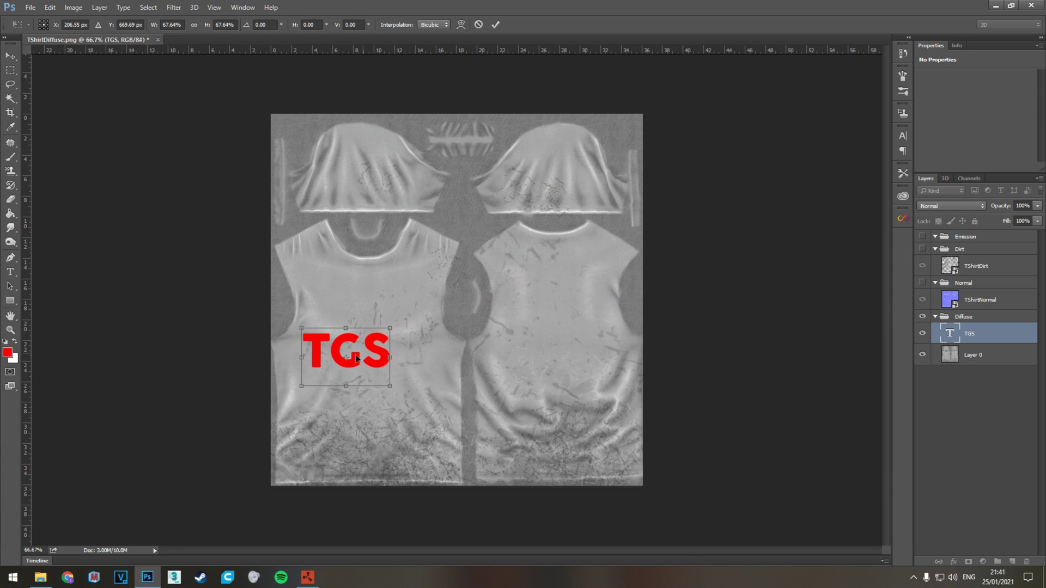
{"action": "left_click_drag", "start_coordinate": [355, 360], "coordinate": [377, 333]}
{"action": "key", "text": "Return"}
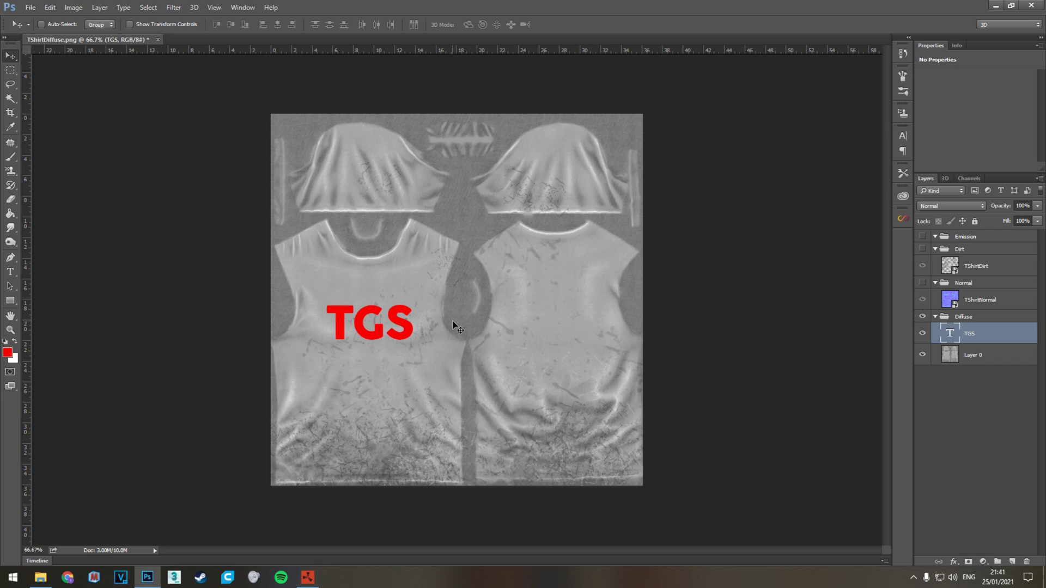
{"action": "left_click", "coordinate": [35, 10]}
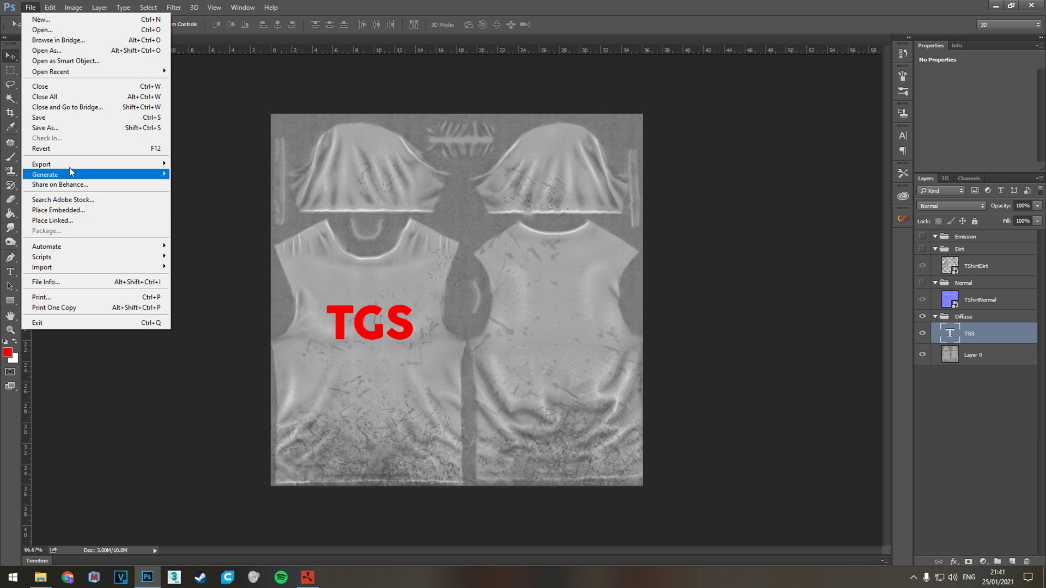
Save the layered document as TShirtPsd.psd.
{"action": "left_click", "coordinate": [62, 128]}
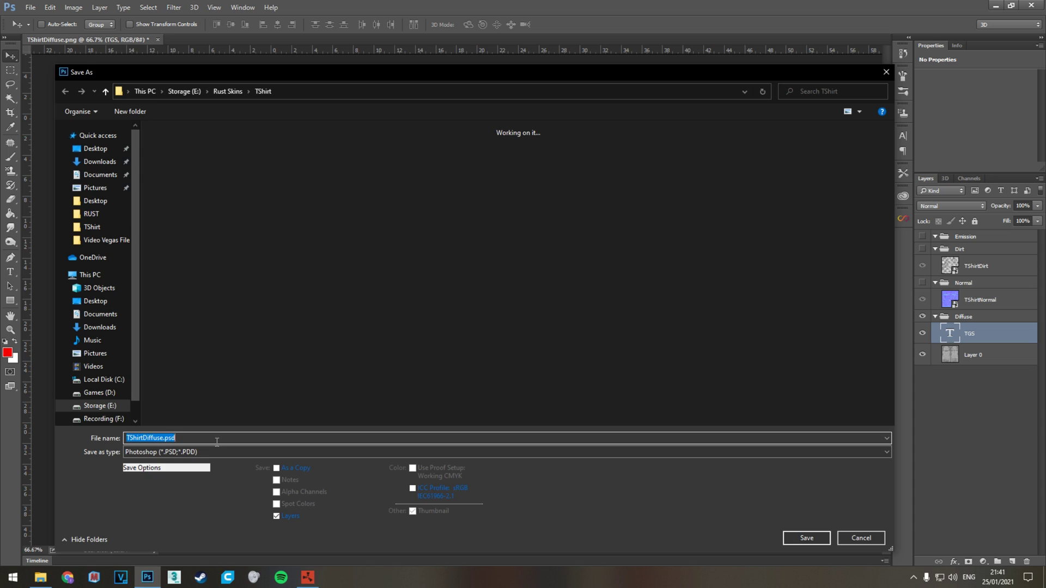
{"action": "type", "text": "TShirt"}
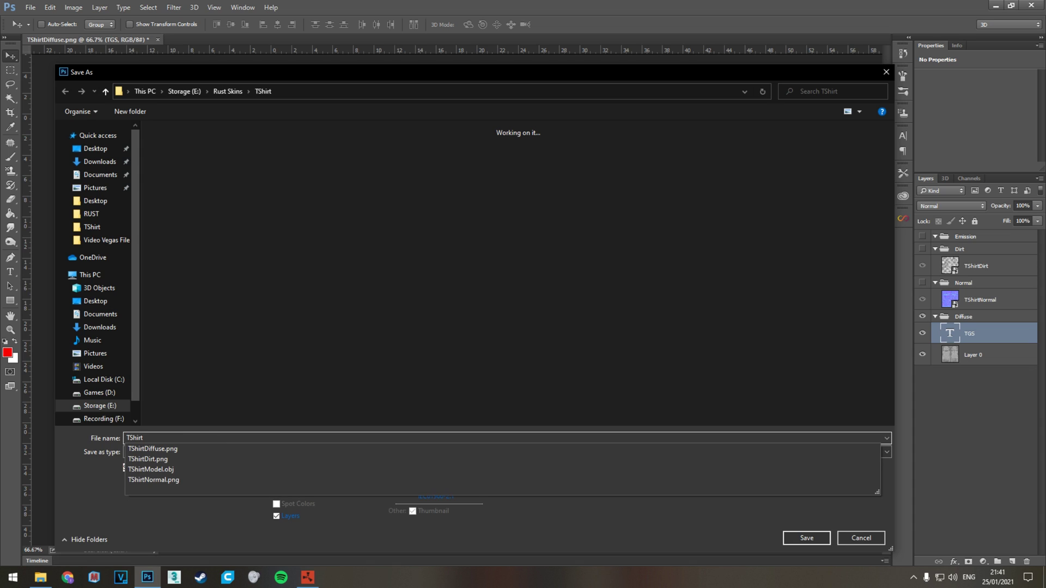
{"action": "type", "text": "Ps"}
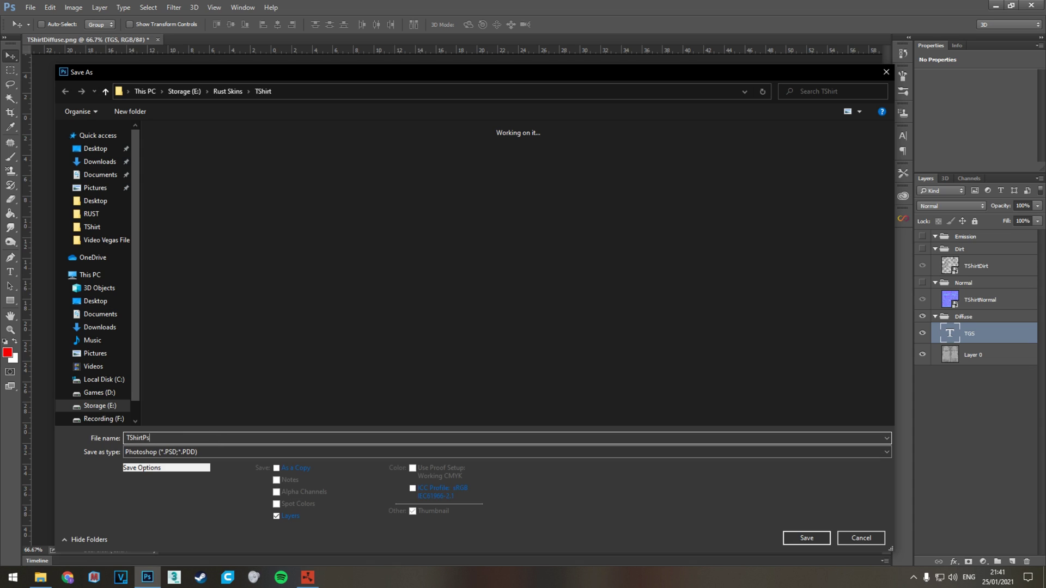
{"action": "type", "text": "d"}
{"action": "key", "text": "Return"}
{"action": "key", "text": "Return"}
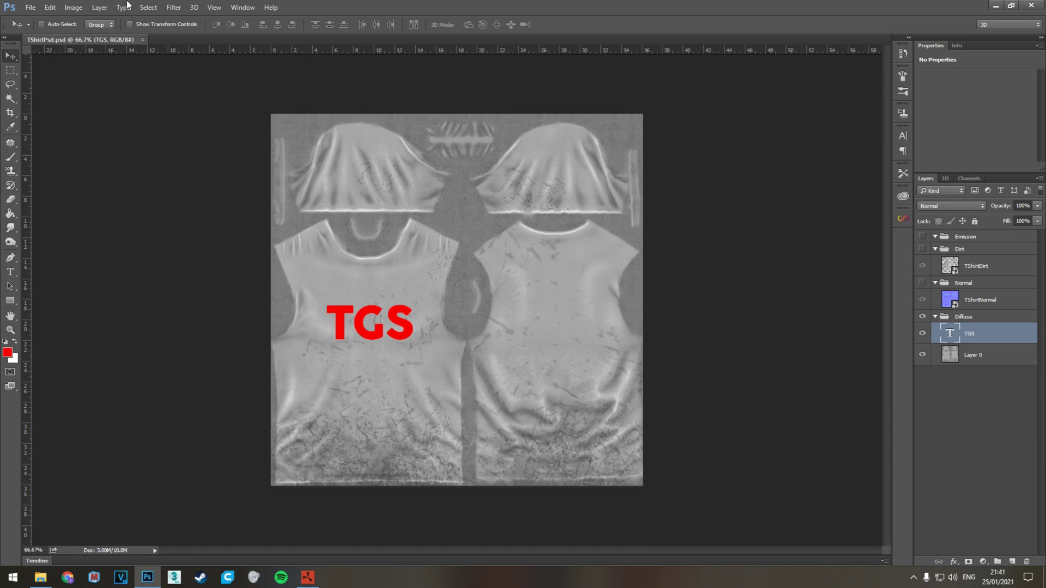
Begin a second Save As with PNG chosen as the file format.
{"action": "left_click", "coordinate": [34, 8]}
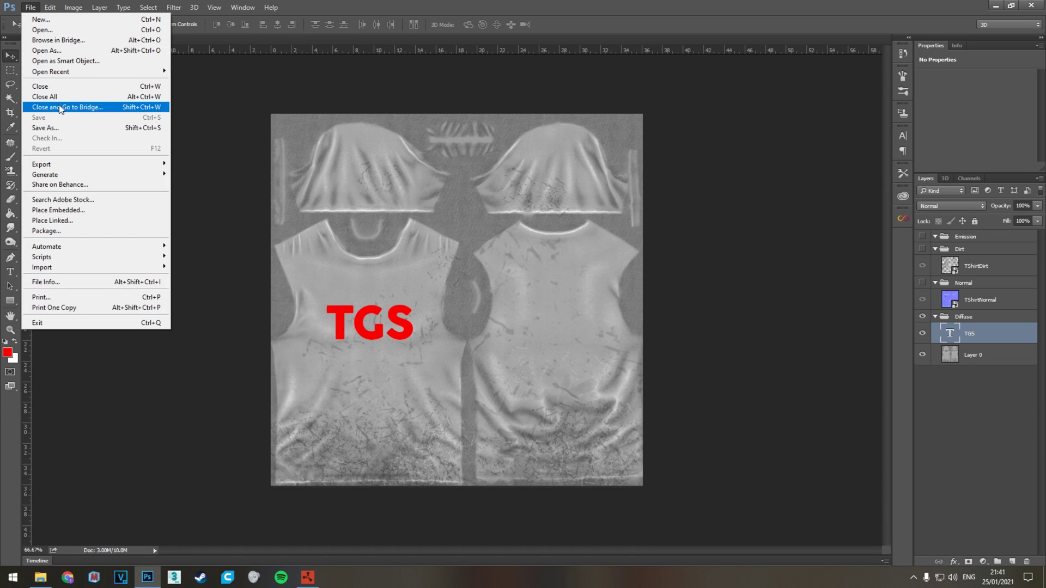
{"action": "left_click", "coordinate": [54, 127]}
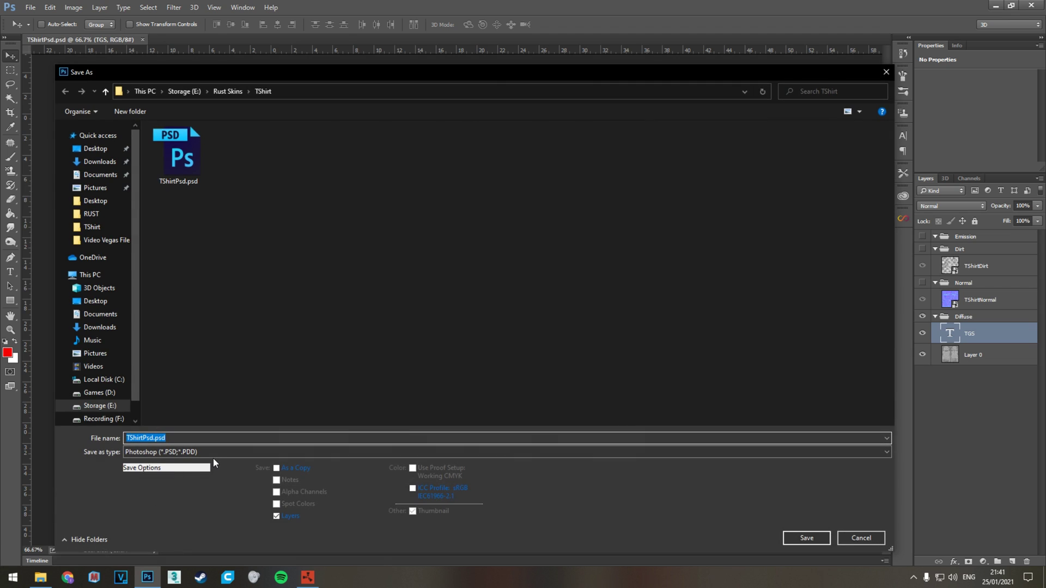
{"action": "left_click", "coordinate": [188, 450]}
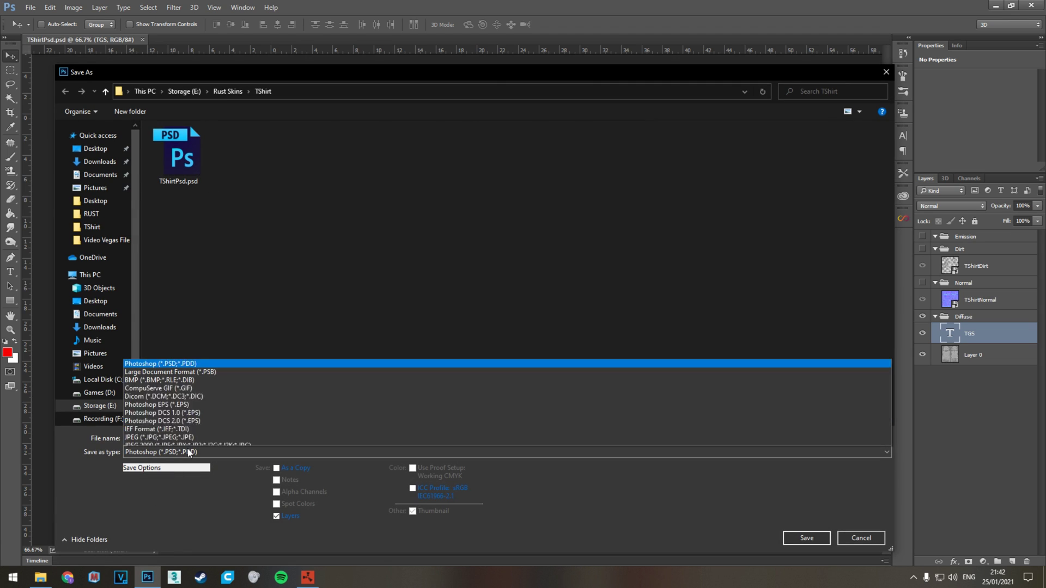
{"action": "left_click", "coordinate": [41, 577]}
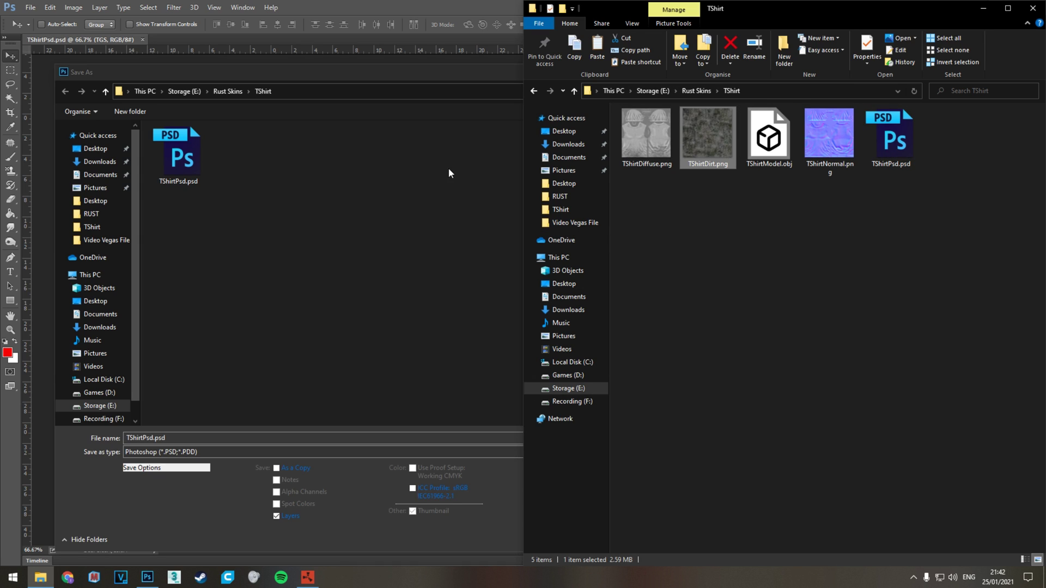
{"action": "left_click", "coordinate": [246, 215]}
{"action": "left_click", "coordinate": [217, 453]}
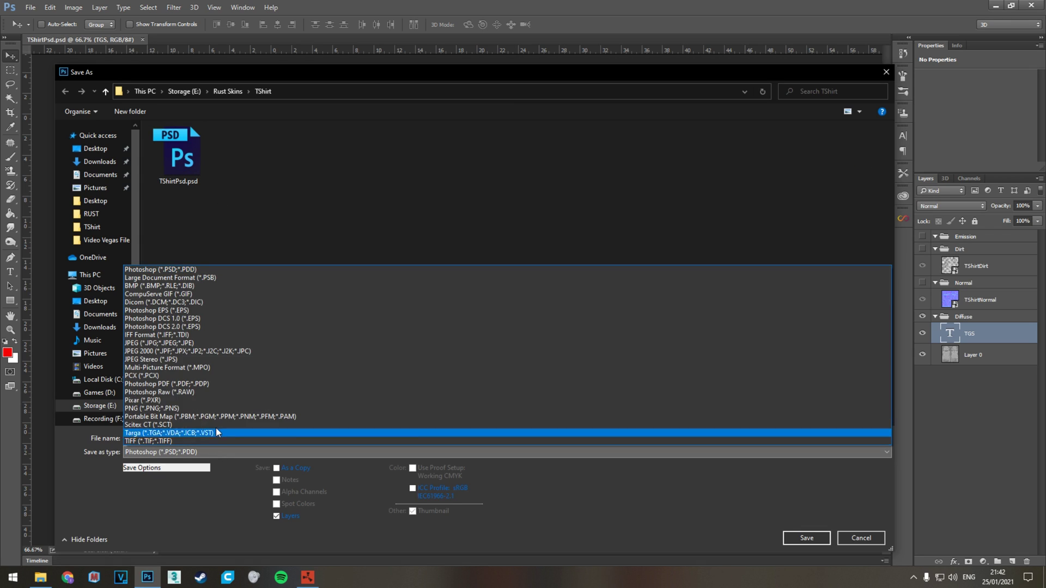
{"action": "left_click", "coordinate": [162, 408]}
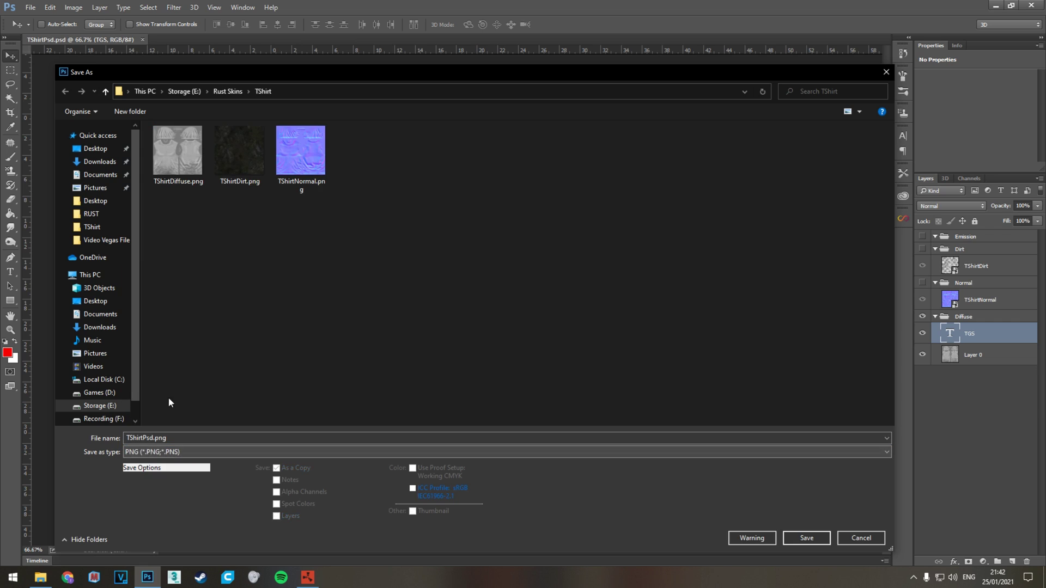
Save the PNG as the TShirtDiffuse name prefixed with TGS, accepting default PNG options.
{"action": "left_click", "coordinate": [180, 161]}
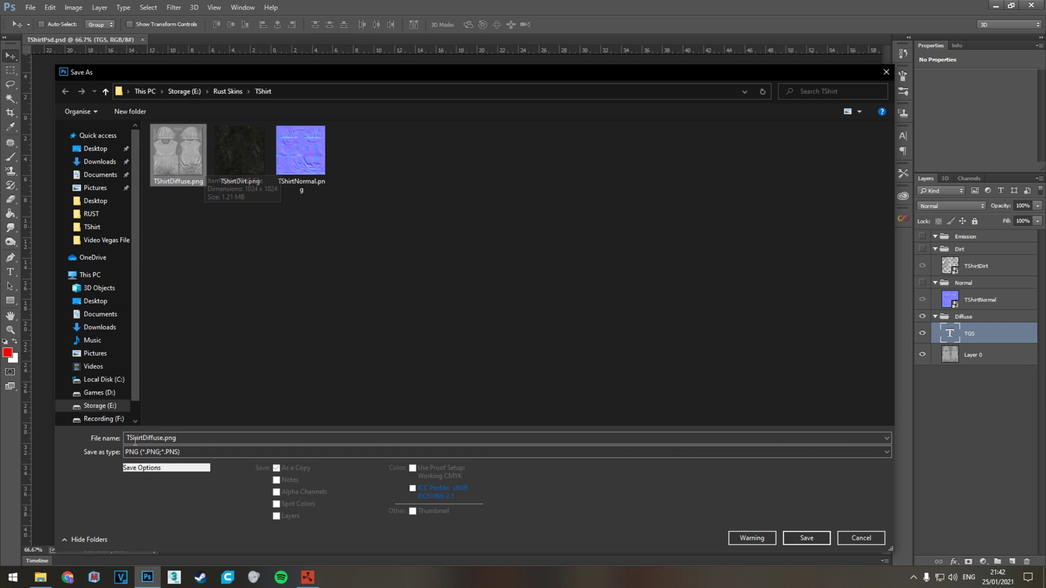
{"action": "left_click", "coordinate": [163, 442]}
{"action": "key", "text": "Home"}
{"action": "type", "text": "TGS"}
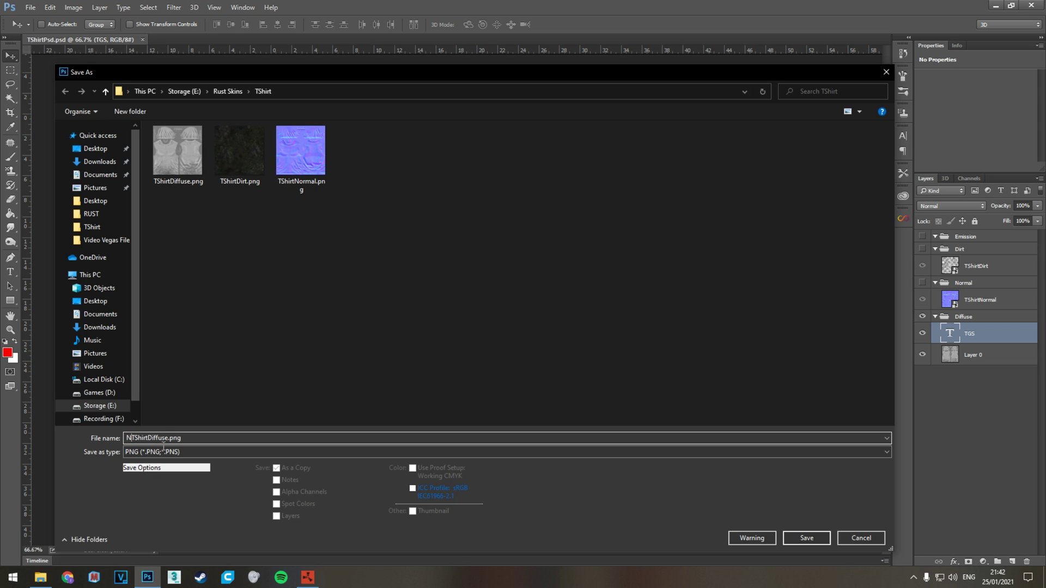
{"action": "key", "text": "Return"}
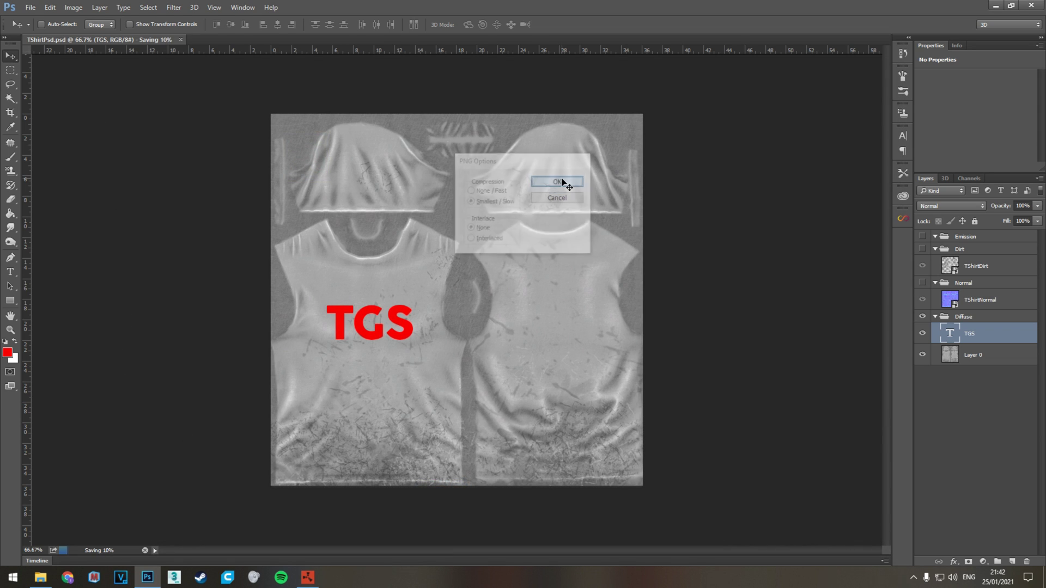
{"action": "left_click", "coordinate": [559, 180]}
{"action": "key", "text": "alt+Tab"}
{"action": "key", "text": "alt+Tab"}
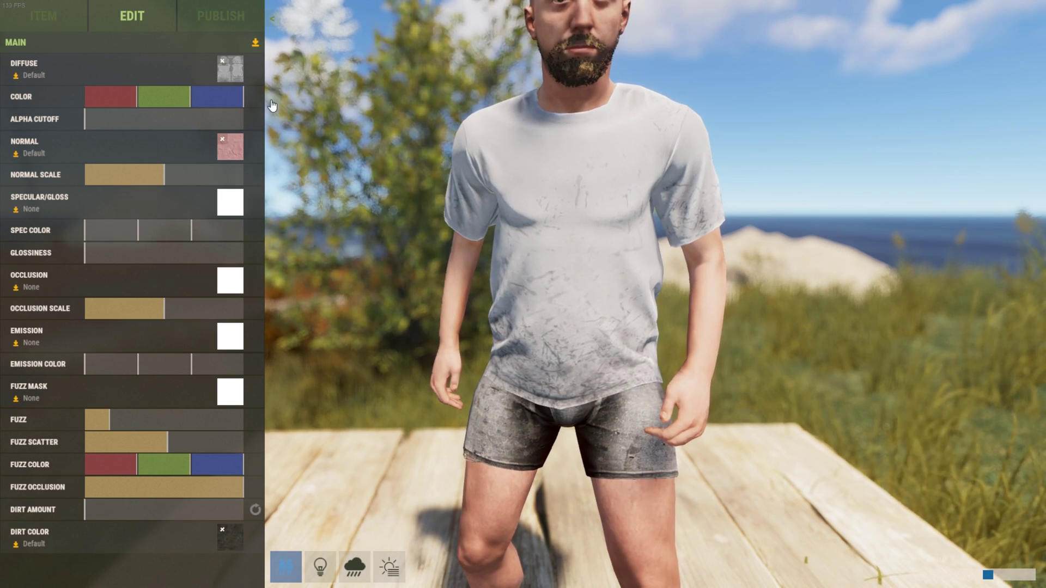
Load NewTShirtDiffuse.png from E:\Rust Skins\Tshirt as the shirt's diffuse texture, then return to Photoshop.
{"action": "left_click", "coordinate": [234, 76]}
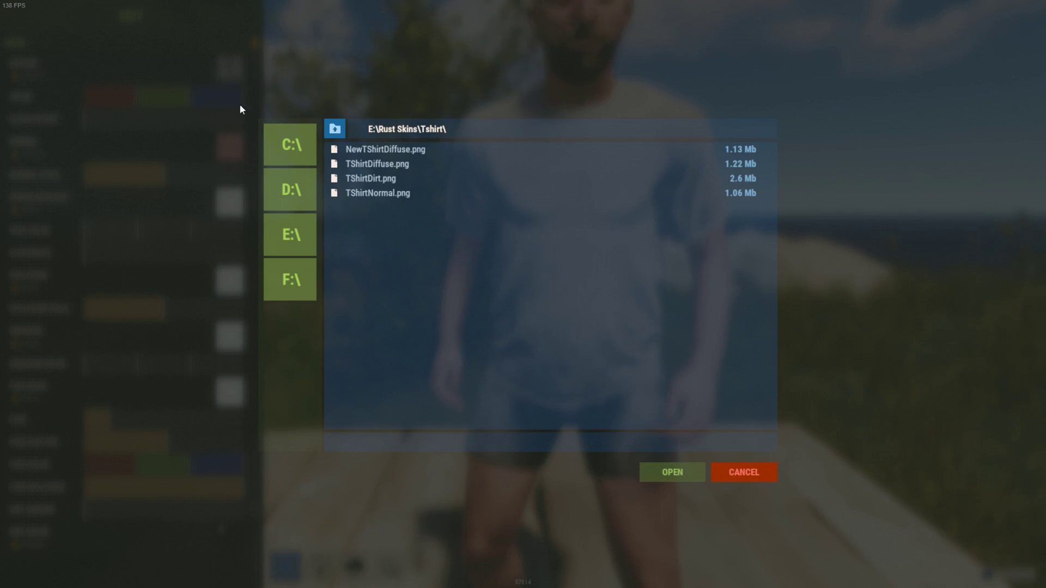
{"action": "left_click", "coordinate": [413, 155]}
{"action": "left_click", "coordinate": [672, 472]}
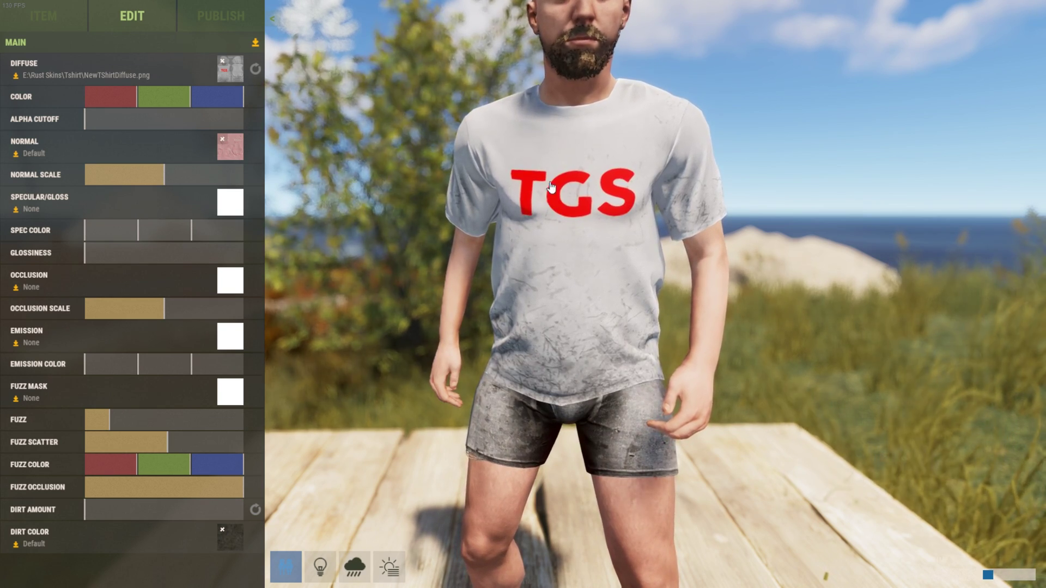
{"action": "key", "text": "alt+Tab"}
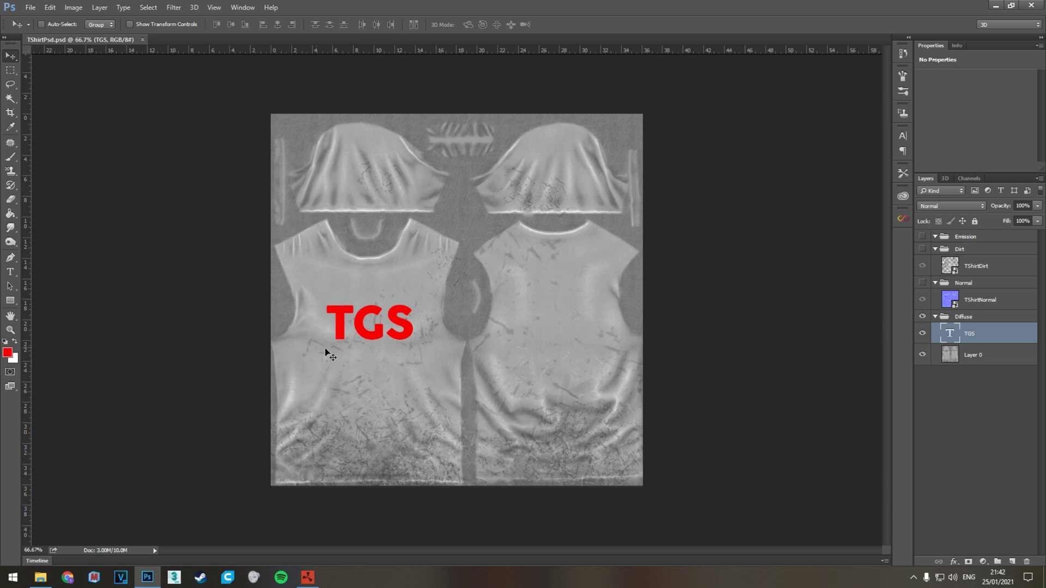
Reposition the TGS logo toward the chest and shrink it slightly, checking placement in Rust.
{"action": "left_click_drag", "start_coordinate": [376, 339], "coordinate": [378, 369]}
{"action": "key", "text": "alt+Tab"}
{"action": "key", "text": "alt+Tab"}
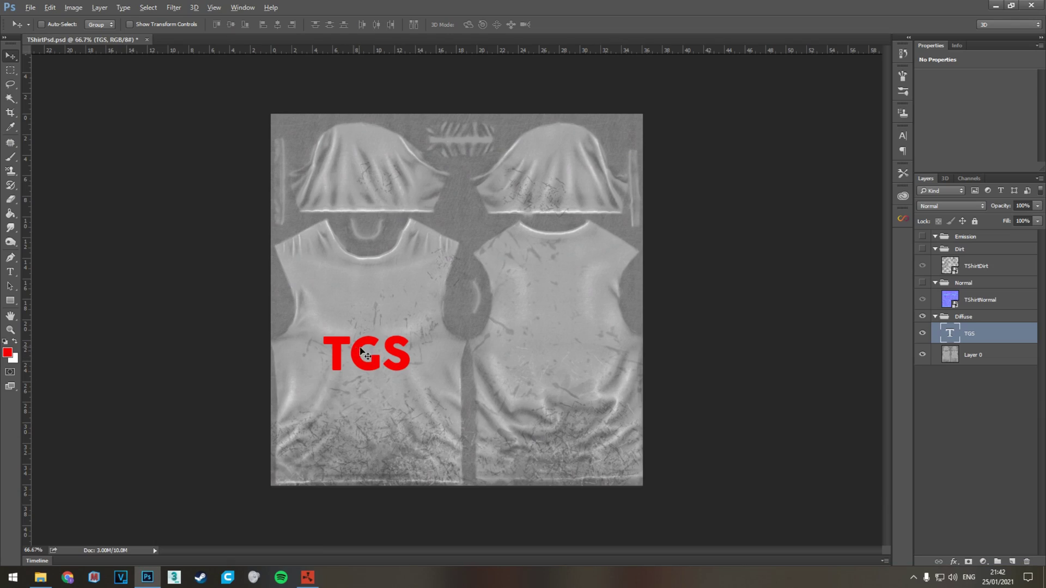
{"action": "left_click_drag", "start_coordinate": [371, 359], "coordinate": [371, 290]}
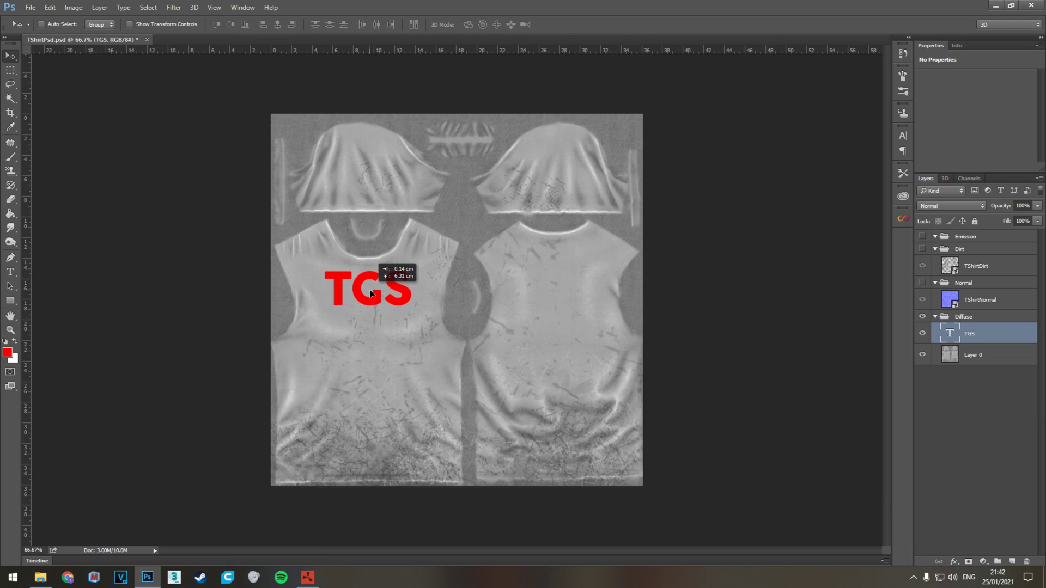
{"action": "key", "text": "alt+Tab"}
{"action": "key", "text": "alt+Tab"}
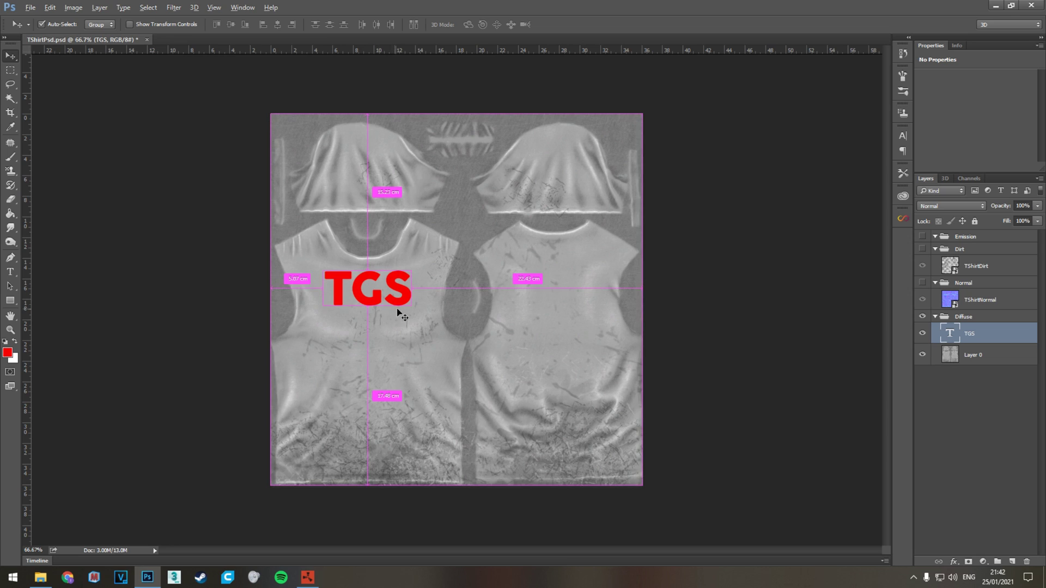
{"action": "key", "text": "ctrl+t"}
{"action": "left_click_drag", "start_coordinate": [417, 325], "coordinate": [399, 315]}
{"action": "key", "text": "Return"}
{"action": "left_click_drag", "start_coordinate": [375, 275], "coordinate": [378, 273]}
Save the texture as PNG, replacing NewTShirtDiffuse.png and accepting the PNG options.
{"action": "left_click", "coordinate": [30, 8]}
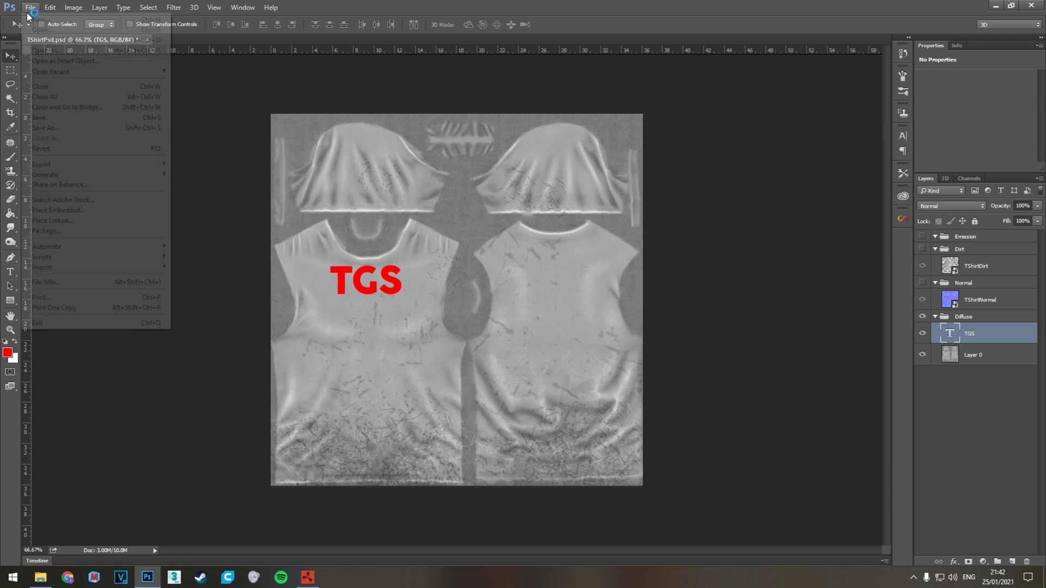
{"action": "left_click", "coordinate": [77, 131]}
{"action": "left_click", "coordinate": [213, 455]}
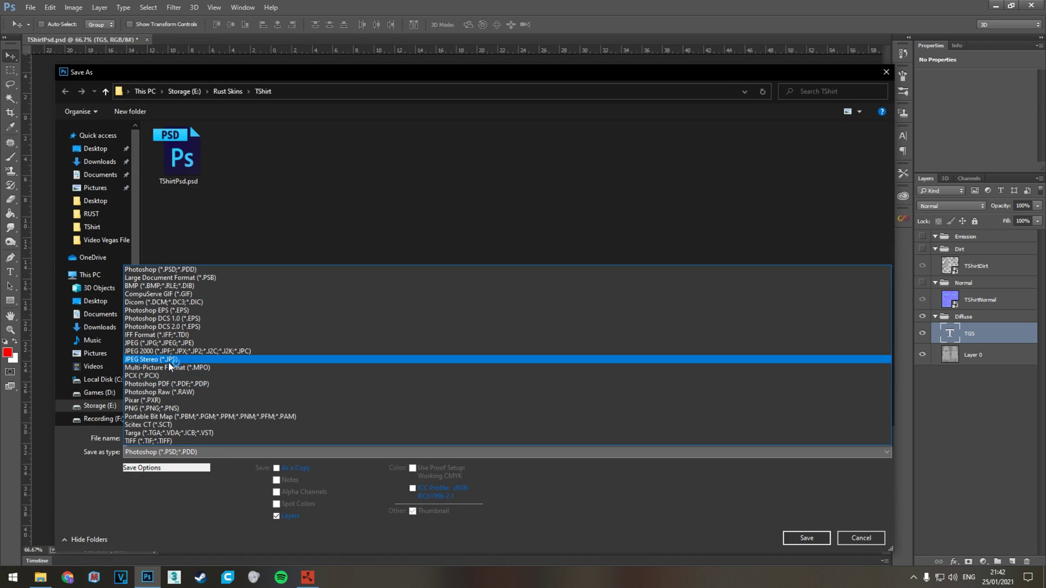
{"action": "left_click", "coordinate": [169, 434]}
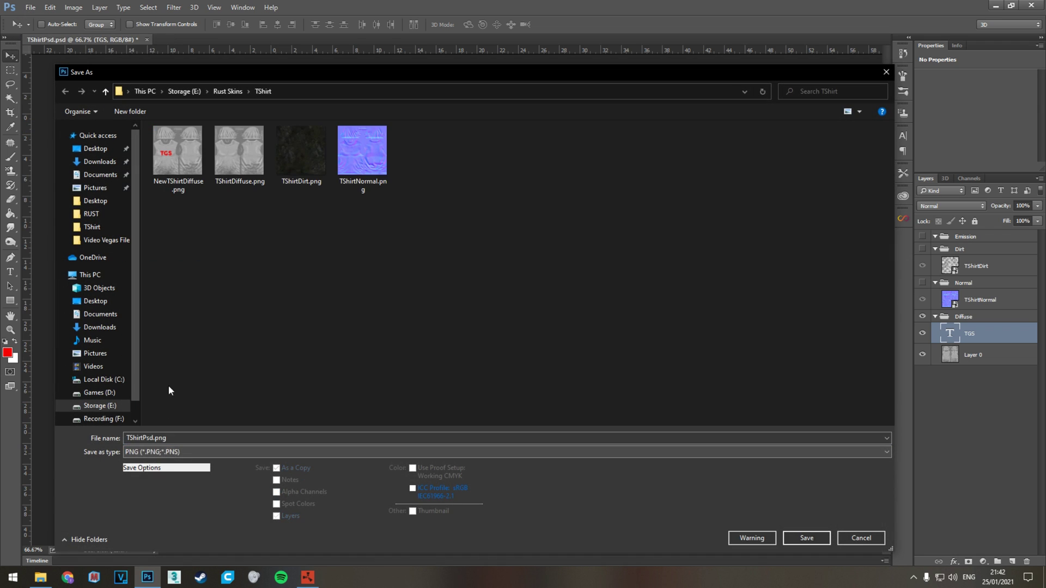
{"action": "left_click", "coordinate": [178, 157]}
{"action": "left_click", "coordinate": [807, 538]}
{"action": "left_click", "coordinate": [554, 289]}
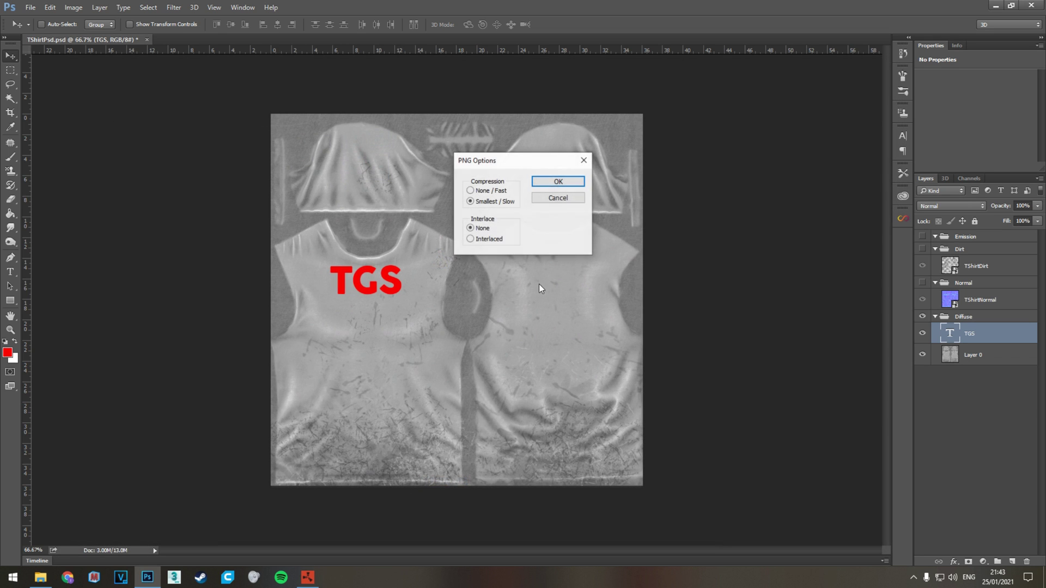
{"action": "left_click", "coordinate": [558, 178]}
Compare the Photoshop texture with the updated TGS shirt preview in Rust.
{"action": "key", "text": "alt+Tab"}
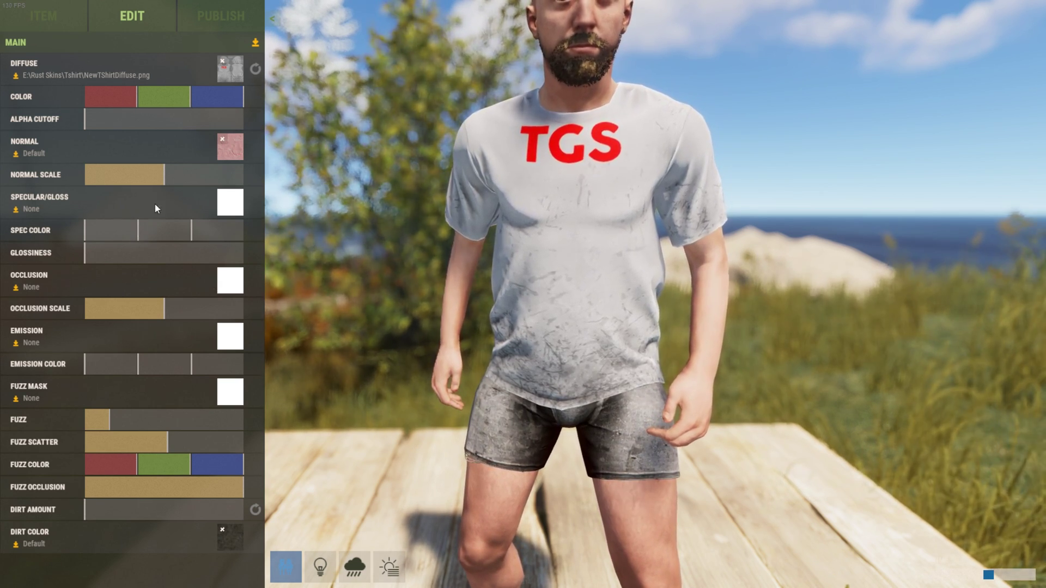
{"action": "key", "text": "alt+Tab"}
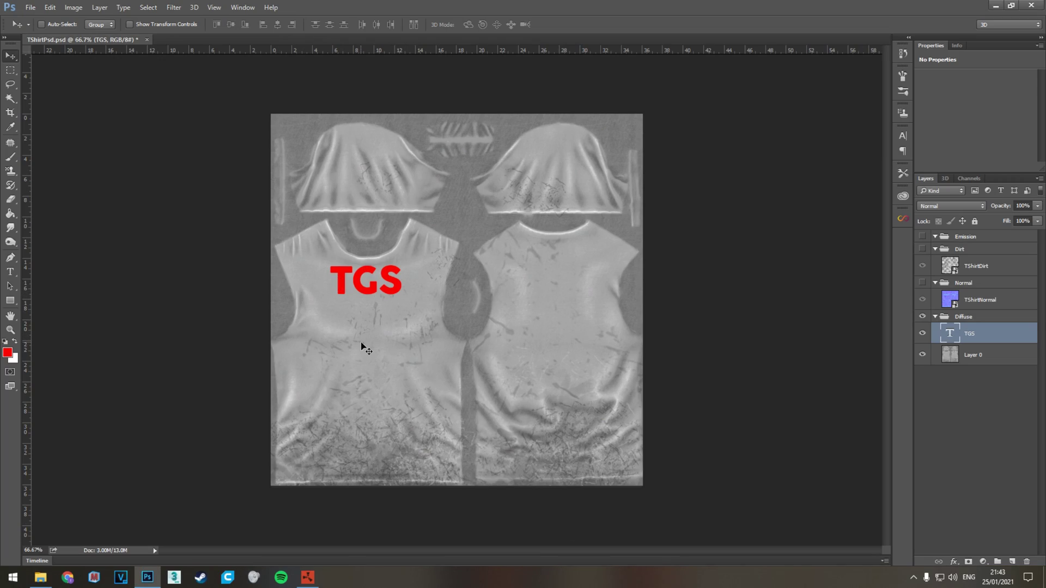
{"action": "key", "text": "alt+Tab"}
{"action": "key", "text": "alt+Tab"}
{"action": "key", "text": "alt+Tab"}
{"action": "key", "text": "alt+Tab"}
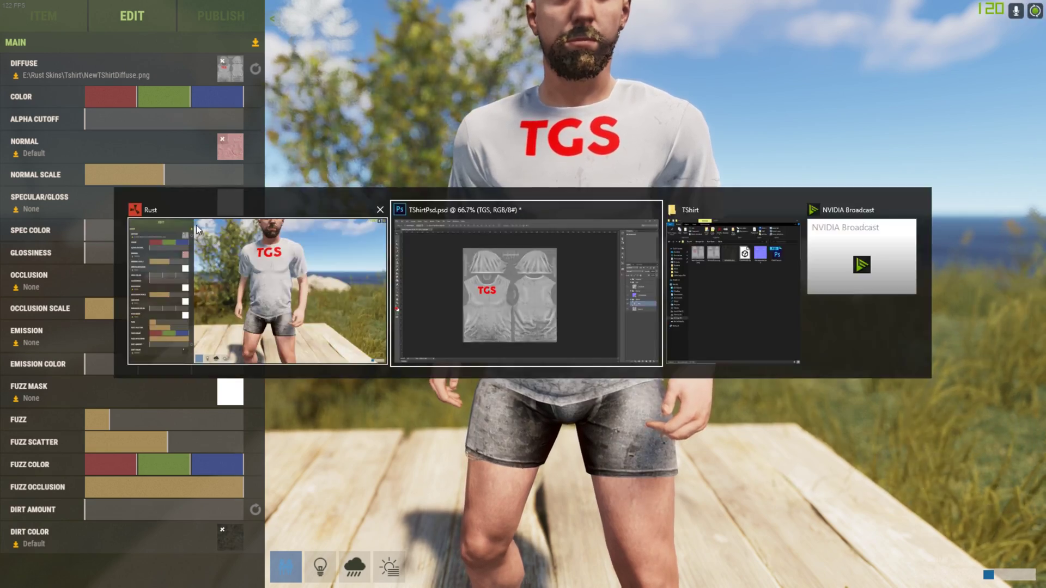
{"action": "key", "text": "alt+Tab"}
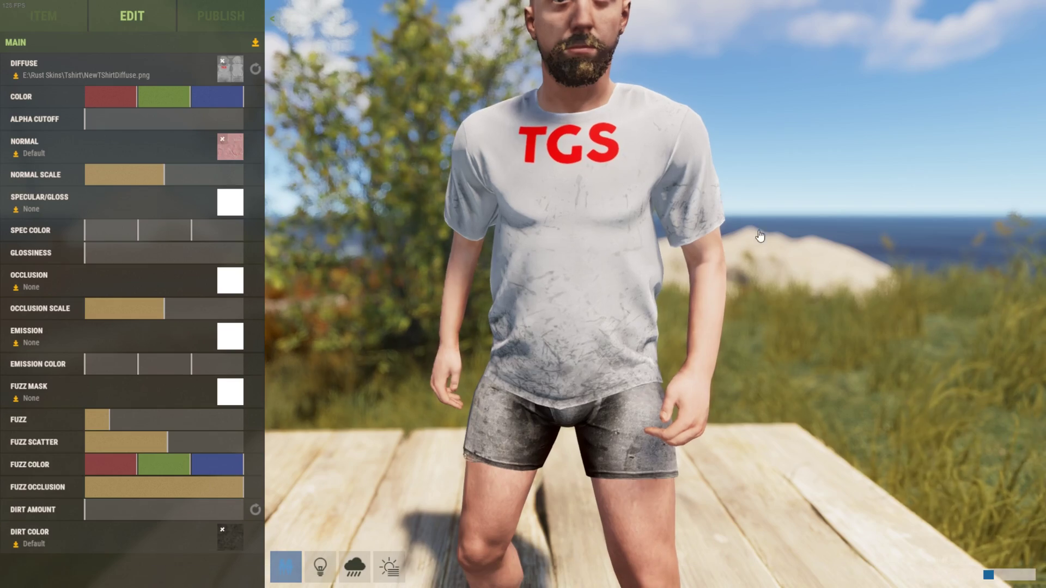
{"action": "key", "text": "alt+Tab"}
{"action": "key", "text": "alt+Tab"}
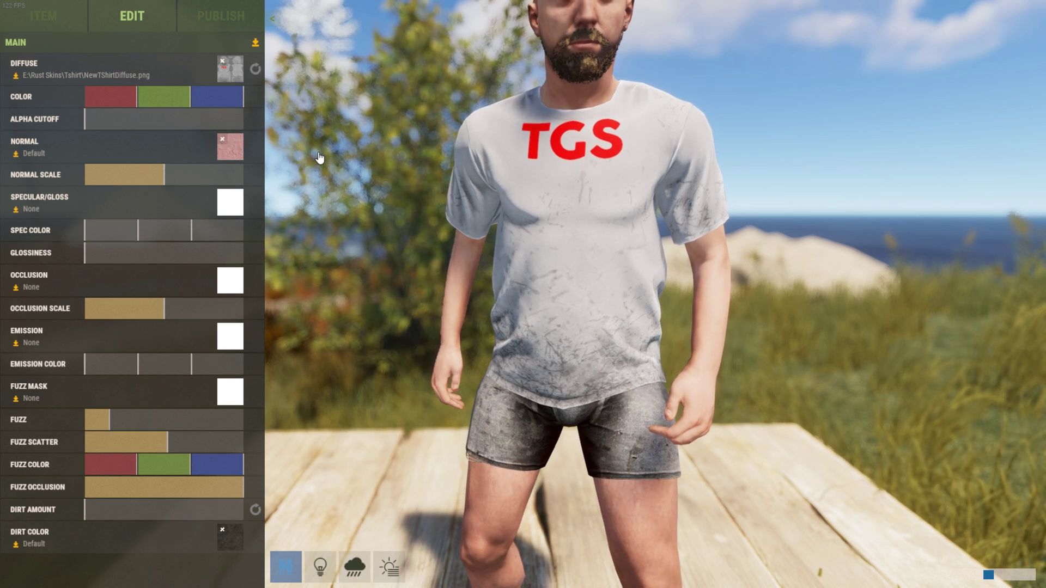
{"action": "key", "text": "alt+Tab"}
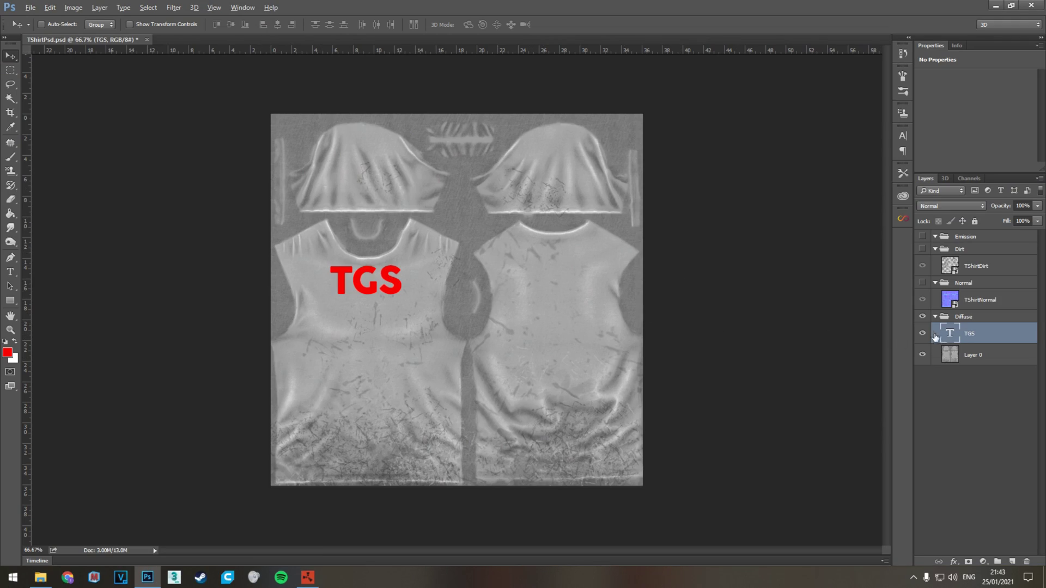
Duplicate the TGS text layer and move TGS copy into the Normal group.
{"action": "left_click", "coordinate": [976, 354]}
{"action": "key", "text": "alt+bracketright"}
{"action": "right_click", "coordinate": [986, 342]}
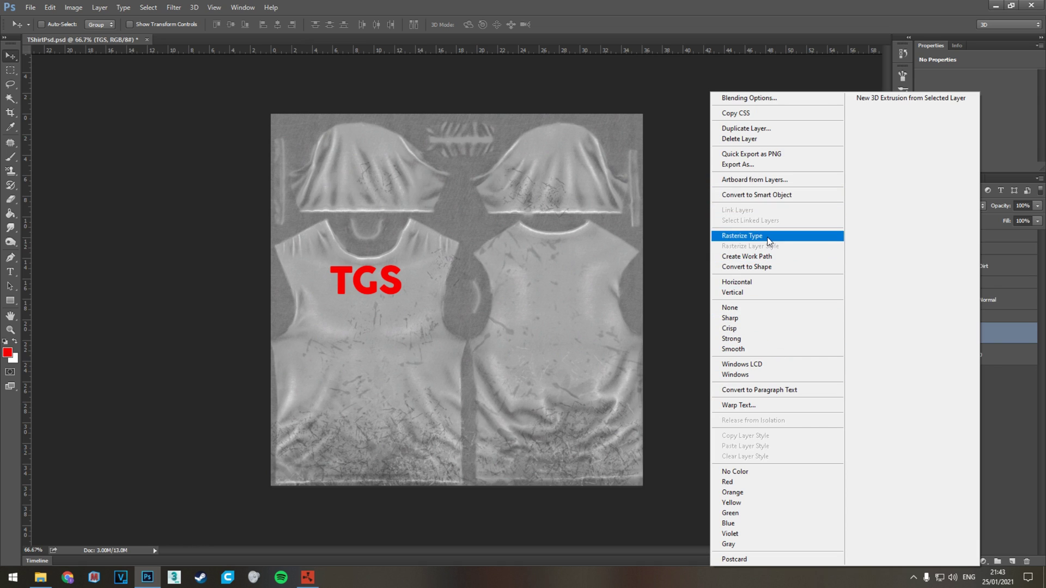
{"action": "left_click", "coordinate": [753, 131]}
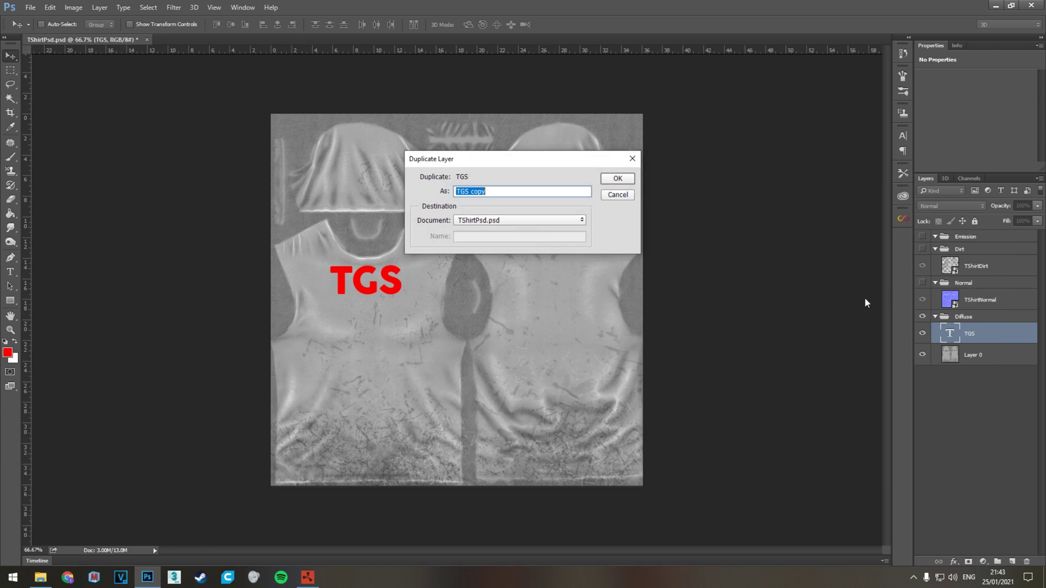
{"action": "left_click", "coordinate": [617, 179]}
{"action": "mouse_move", "coordinate": [982, 336]}
{"action": "left_mouse_down"}
{"action": "mouse_move", "coordinate": [975, 286]}
{"action": "mouse_move", "coordinate": [977, 328]}
{"action": "left_mouse_up"}
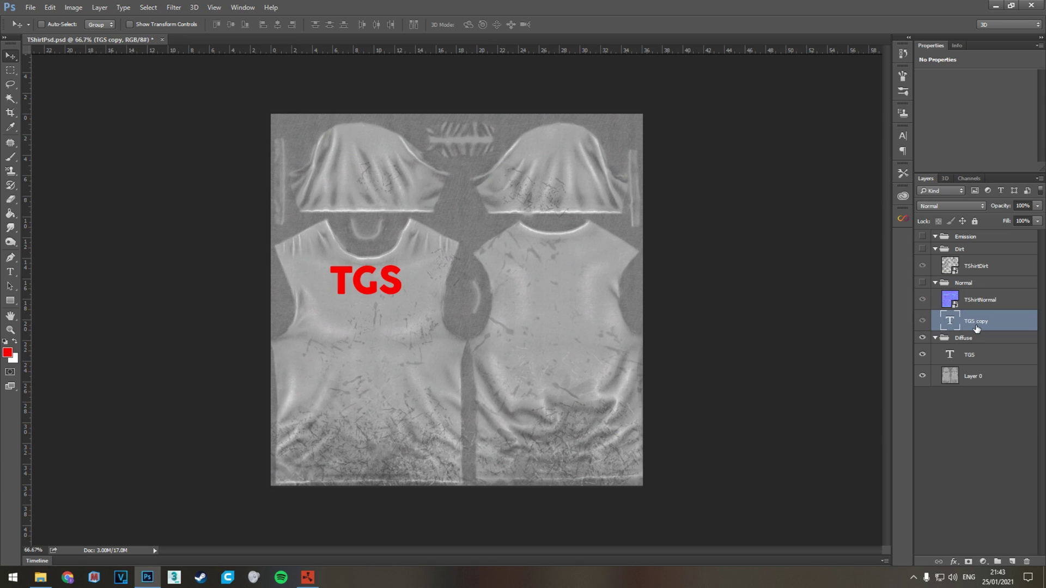
Rasterize TGS copy and the TShirtNormal smart object, then show the Normal group with TShirtNormal hidden.
{"action": "right_click", "coordinate": [979, 323]}
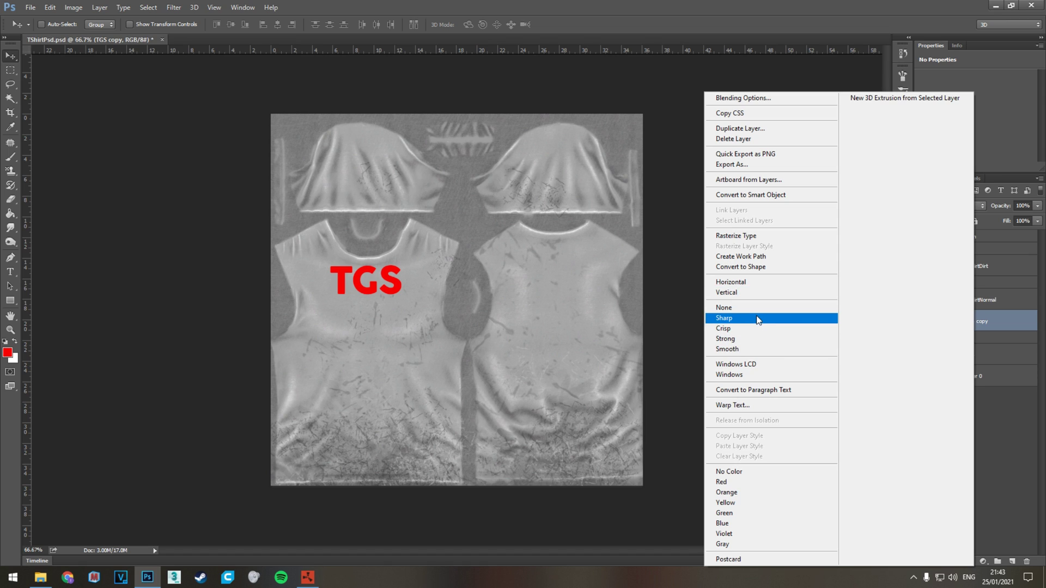
{"action": "left_click", "coordinate": [753, 237]}
{"action": "left_click", "coordinate": [984, 303]}
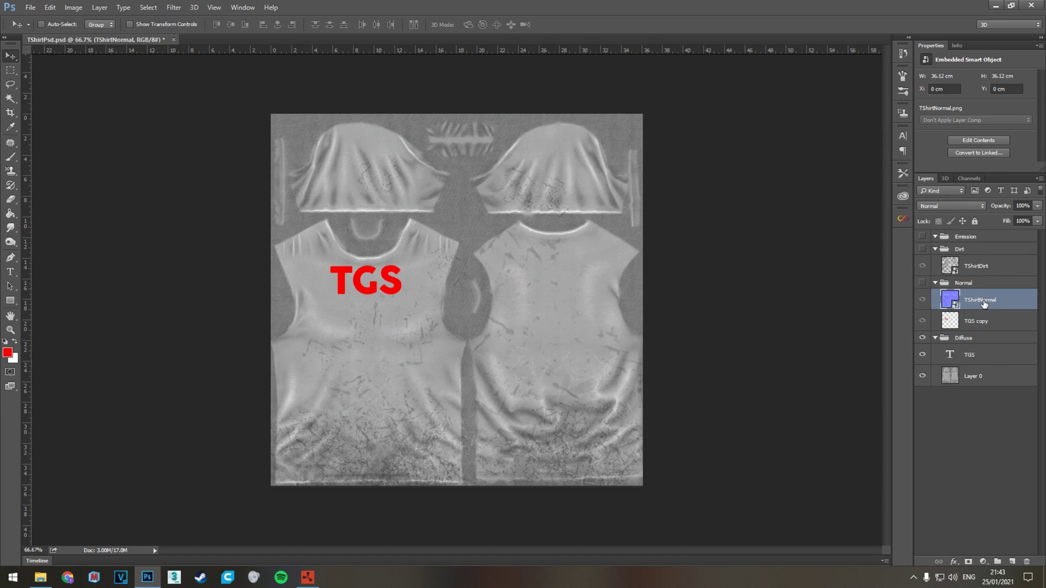
{"action": "right_click", "coordinate": [984, 304]}
{"action": "left_click", "coordinate": [879, 241]}
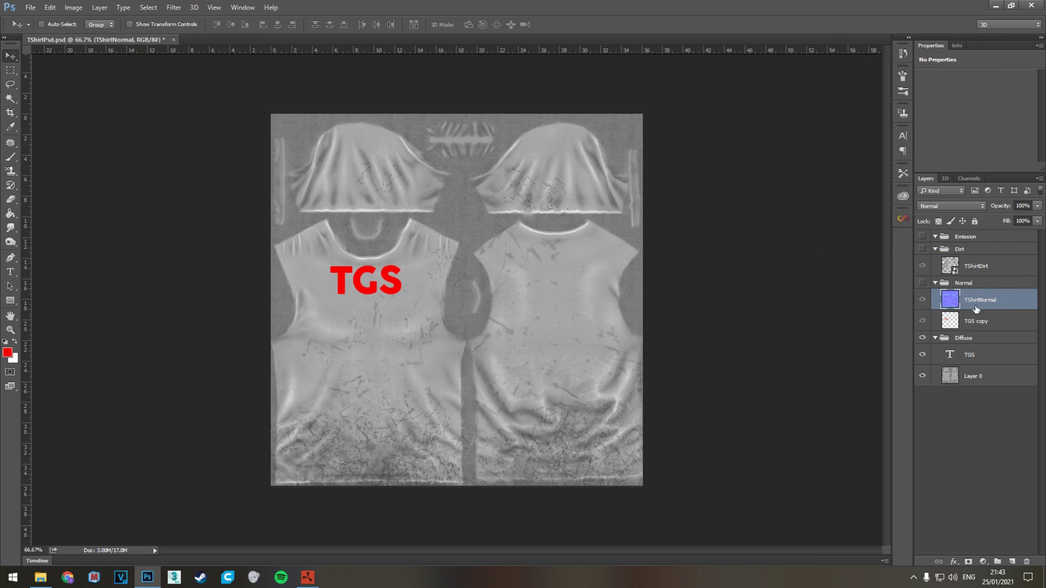
{"action": "left_click", "coordinate": [921, 282]}
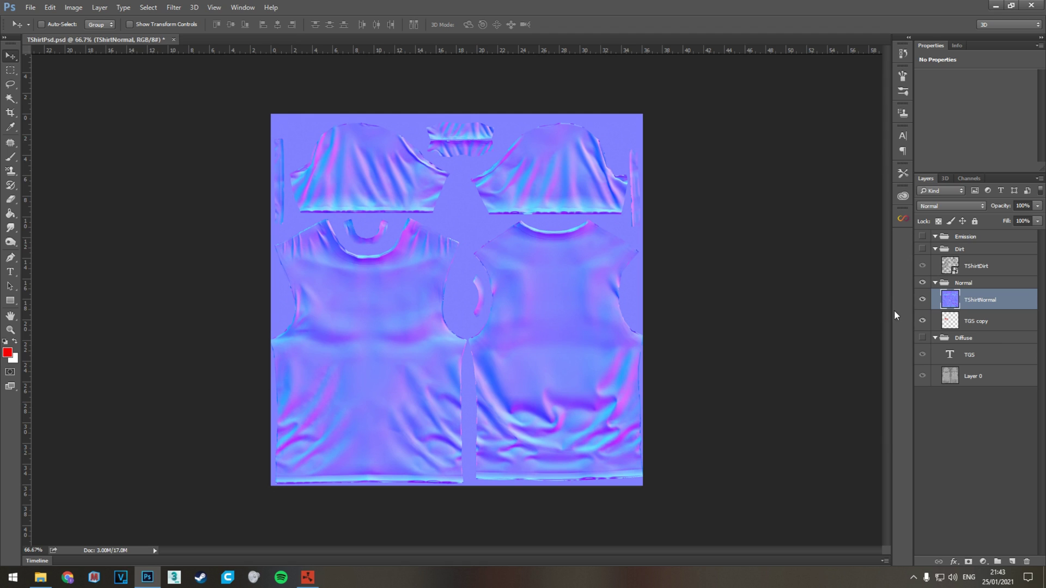
{"action": "left_click", "coordinate": [923, 299]}
Desaturate the TGS copy layer so the red letters turn grey.
{"action": "left_click", "coordinate": [1006, 332]}
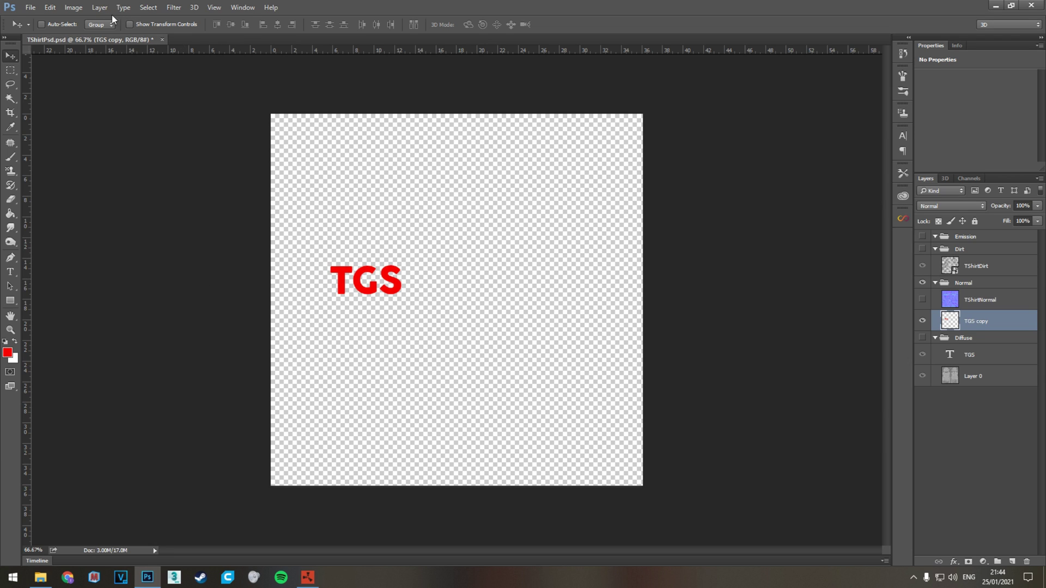
{"action": "left_click", "coordinate": [74, 11]}
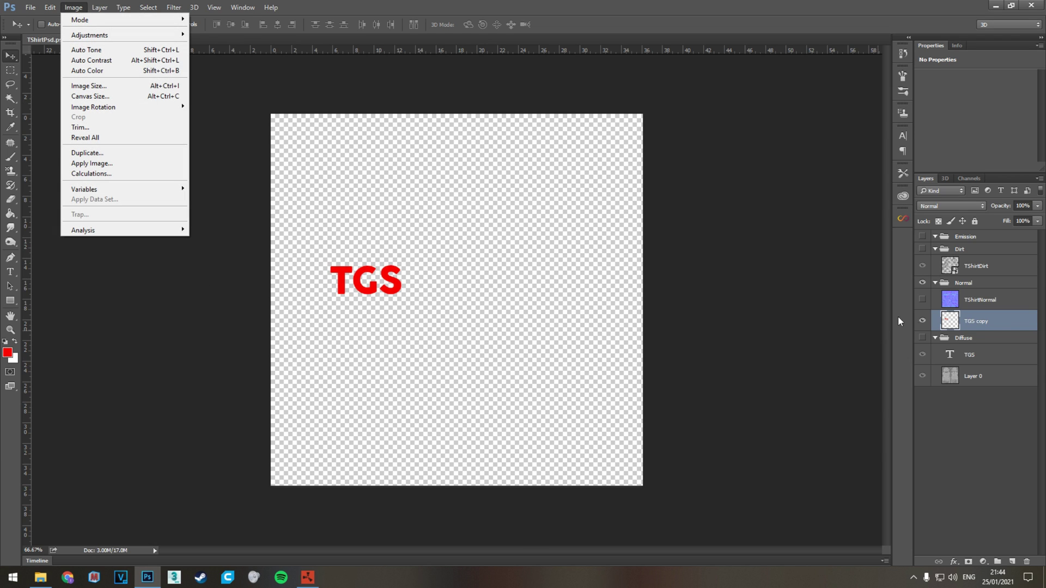
{"action": "left_click", "coordinate": [922, 320]}
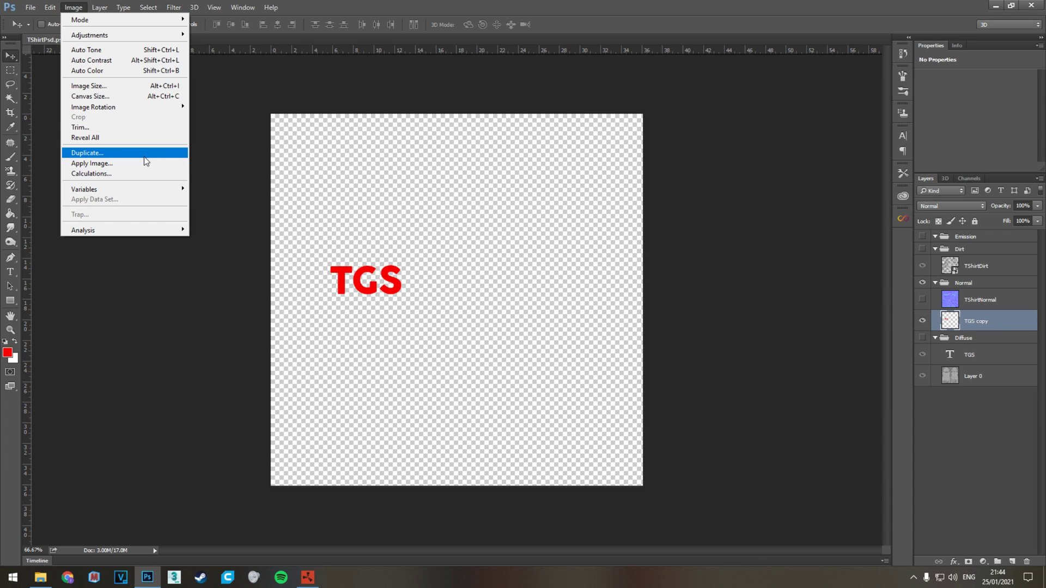
{"action": "mouse_move", "coordinate": [89, 34]}
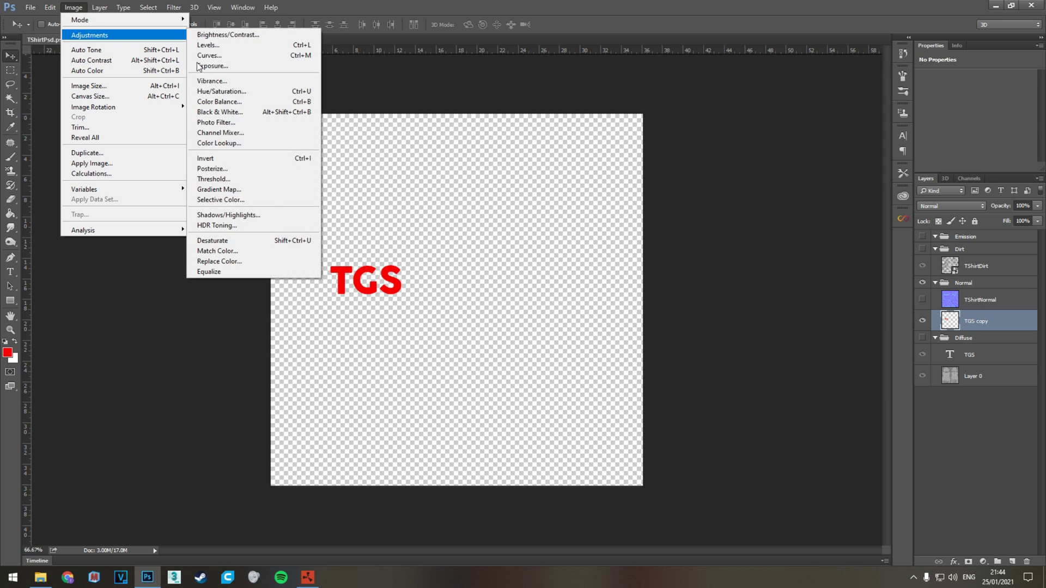
{"action": "left_click", "coordinate": [240, 241]}
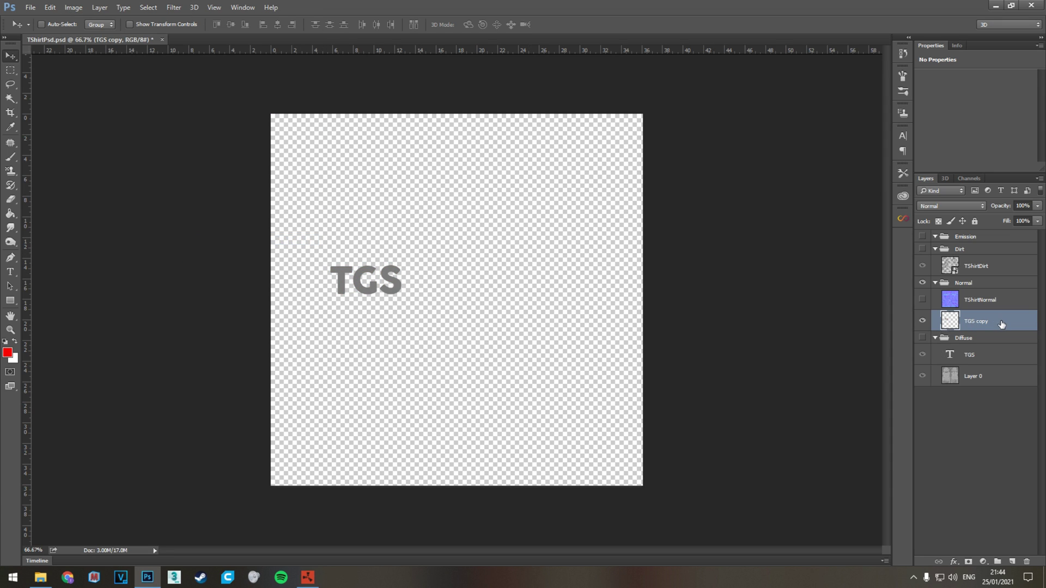
Magic Wand-select the T, G and S letters, then delete them from the visible TShirtNormal layer.
{"action": "left_click", "coordinate": [9, 99]}
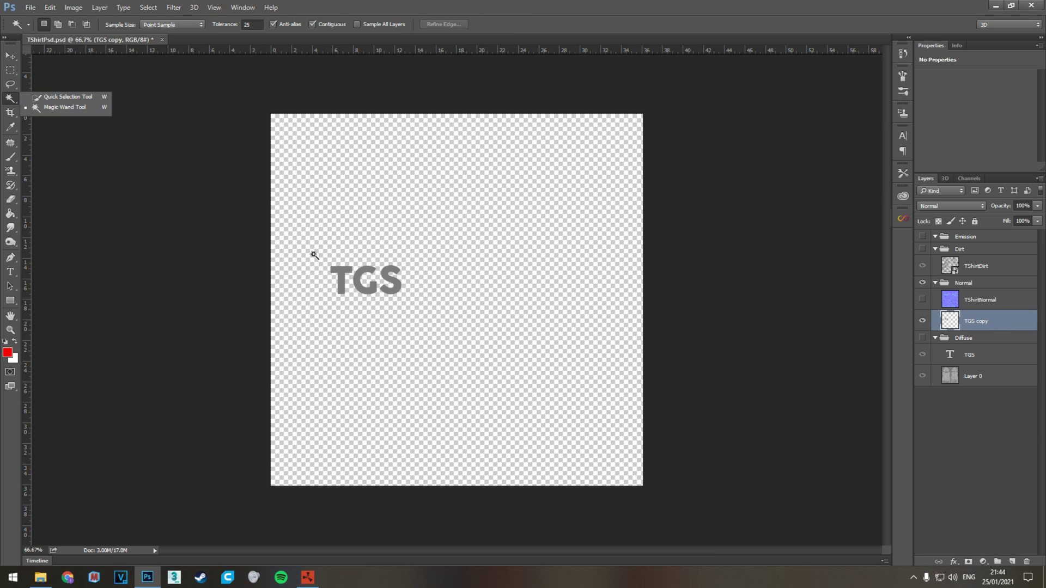
{"action": "left_click", "coordinate": [343, 274]}
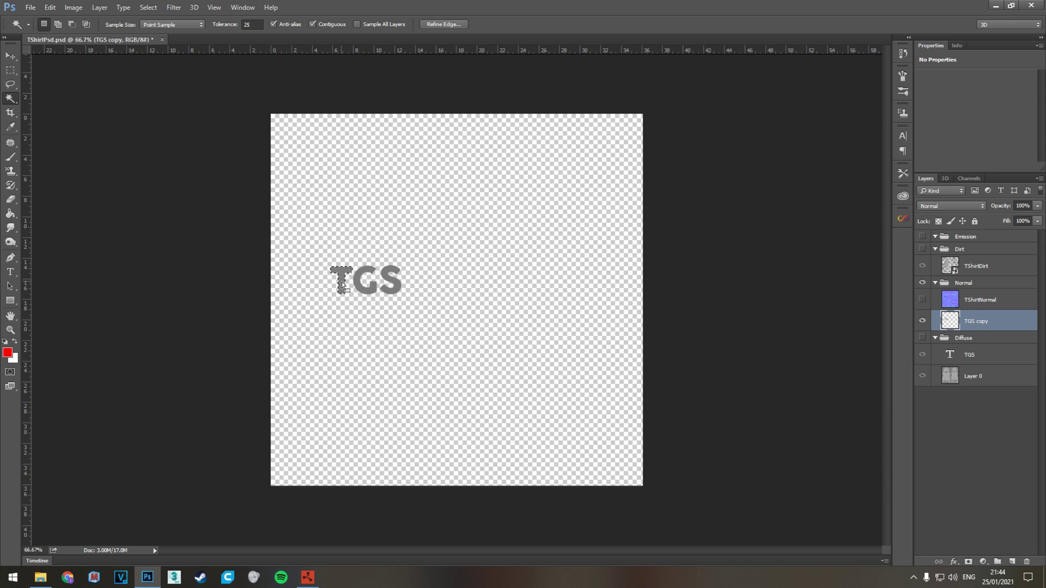
{"action": "key", "text": "shift"}
{"action": "left_click", "coordinate": [363, 282], "text": "shift"}
{"action": "left_click", "coordinate": [392, 280], "text": "shift"}
{"action": "left_click", "coordinate": [1007, 303]}
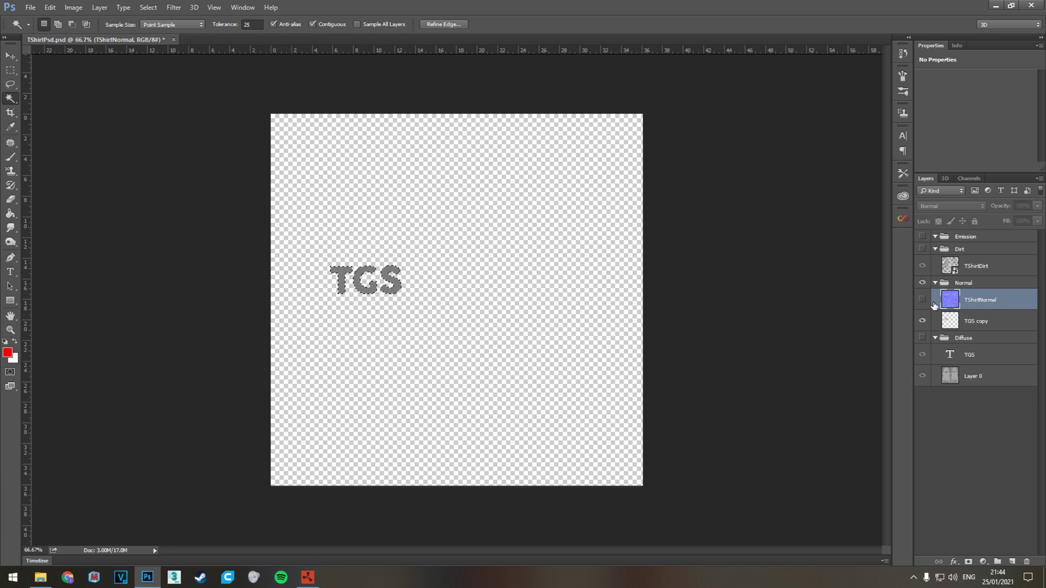
{"action": "left_click", "coordinate": [923, 299]}
{"action": "key", "text": "Delete"}
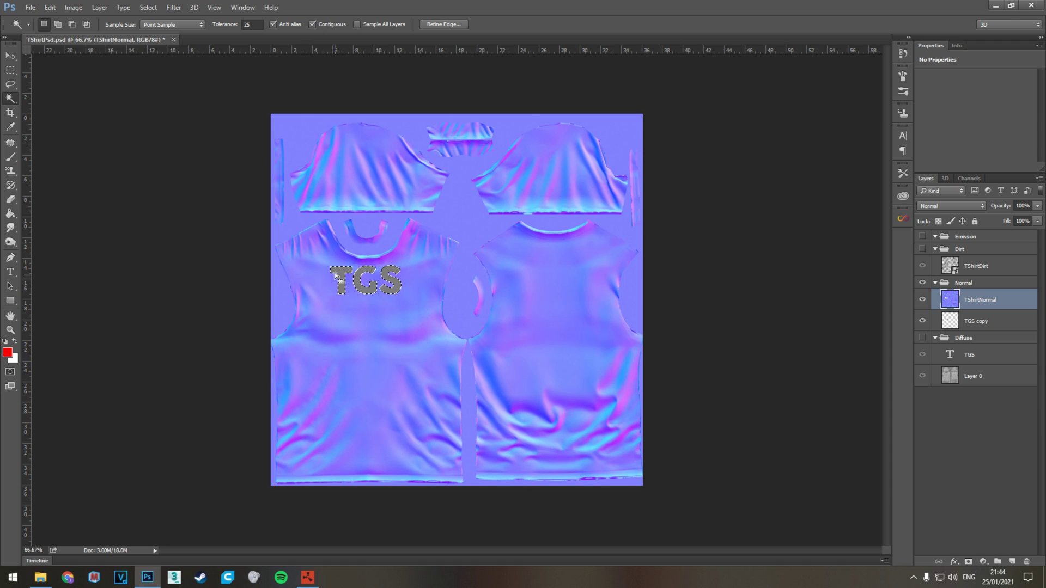
Grow the TGS letter selection, zoom out to fit the normal map, and hide TShirtNormal.
{"action": "right_click", "coordinate": [392, 278]}
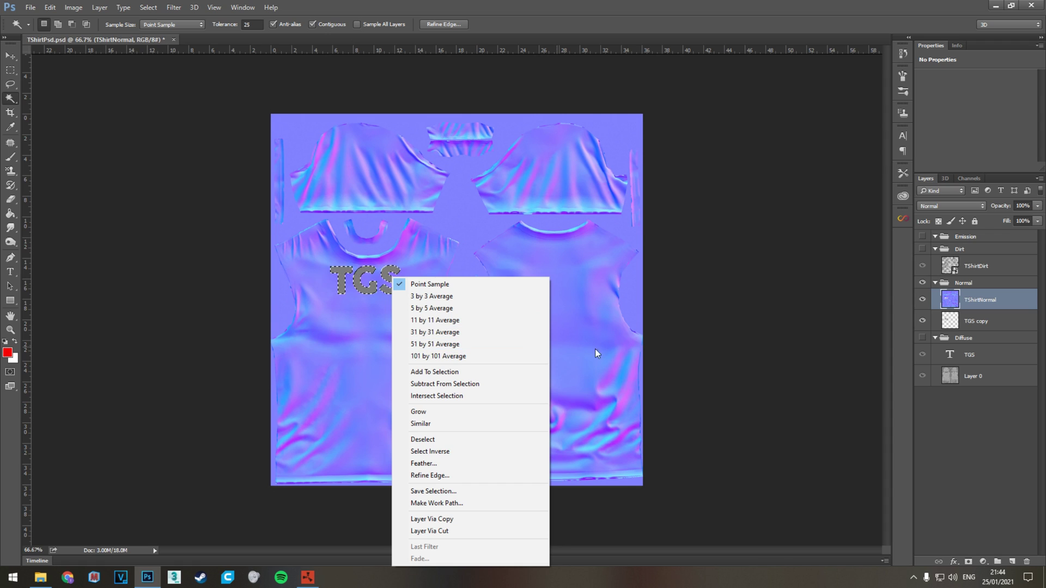
{"action": "left_click", "coordinate": [436, 413]}
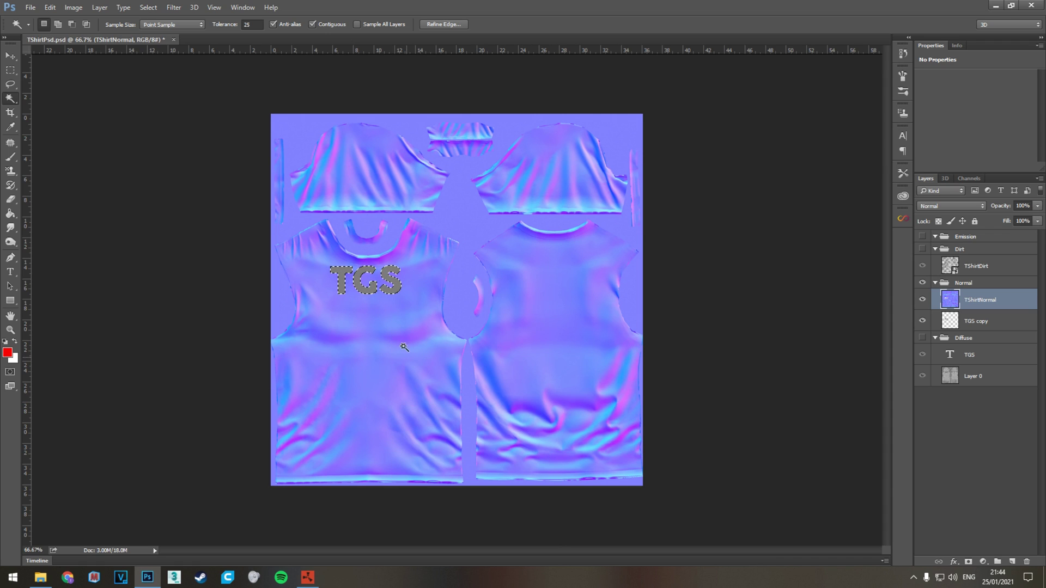
{"action": "right_click", "coordinate": [413, 292]}
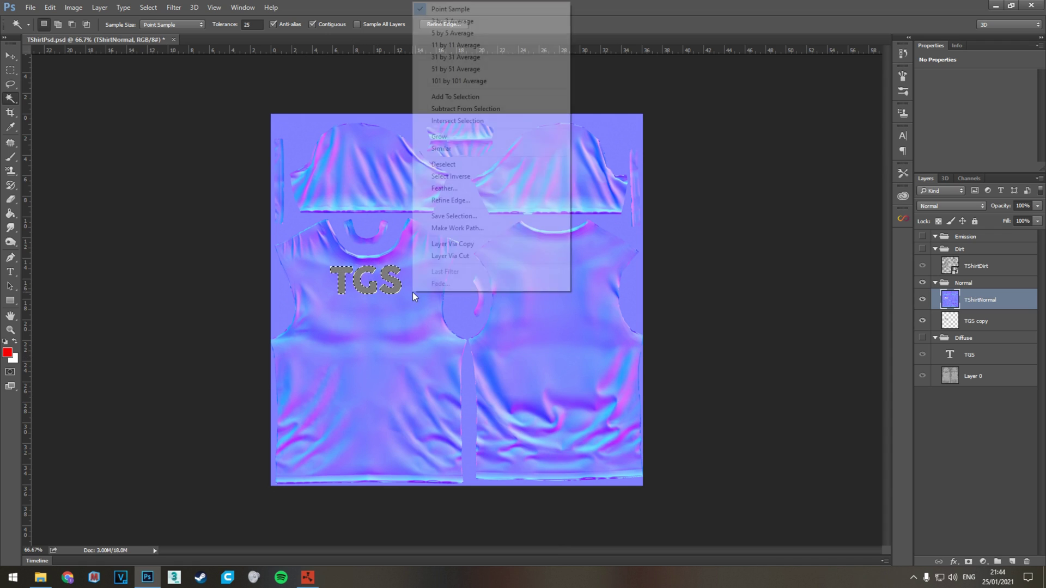
{"action": "left_click", "coordinate": [462, 137]}
{"action": "scroll", "coordinate": [388, 289], "scroll_direction": "up", "scroll_amount": 5}
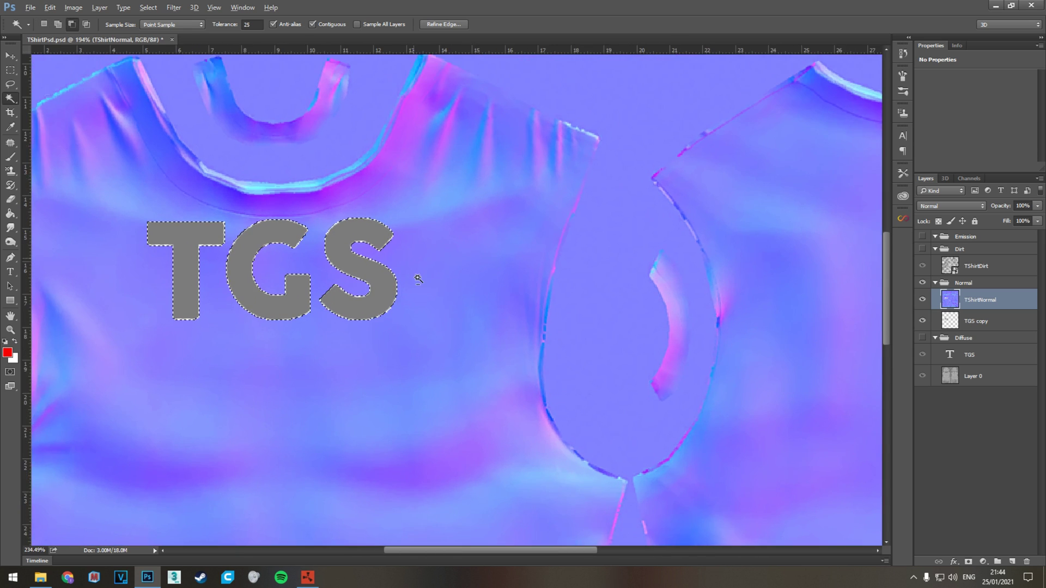
{"action": "scroll", "coordinate": [418, 279], "scroll_direction": "down", "scroll_amount": 6}
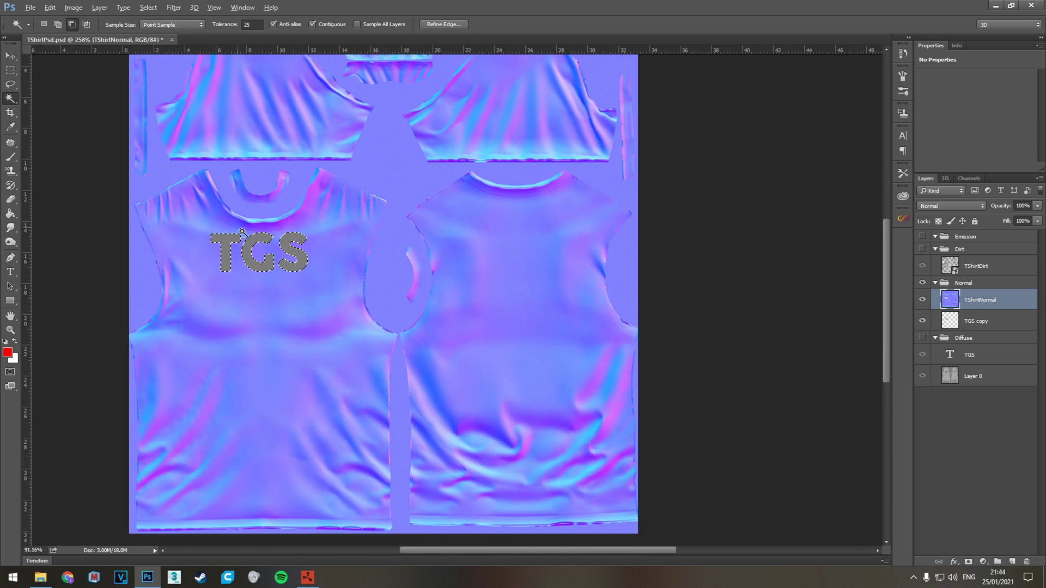
{"action": "left_click_drag", "start_coordinate": [519, 550], "coordinate": [493, 549]}
{"action": "scroll", "coordinate": [661, 331], "scroll_direction": "up", "scroll_amount": 3}
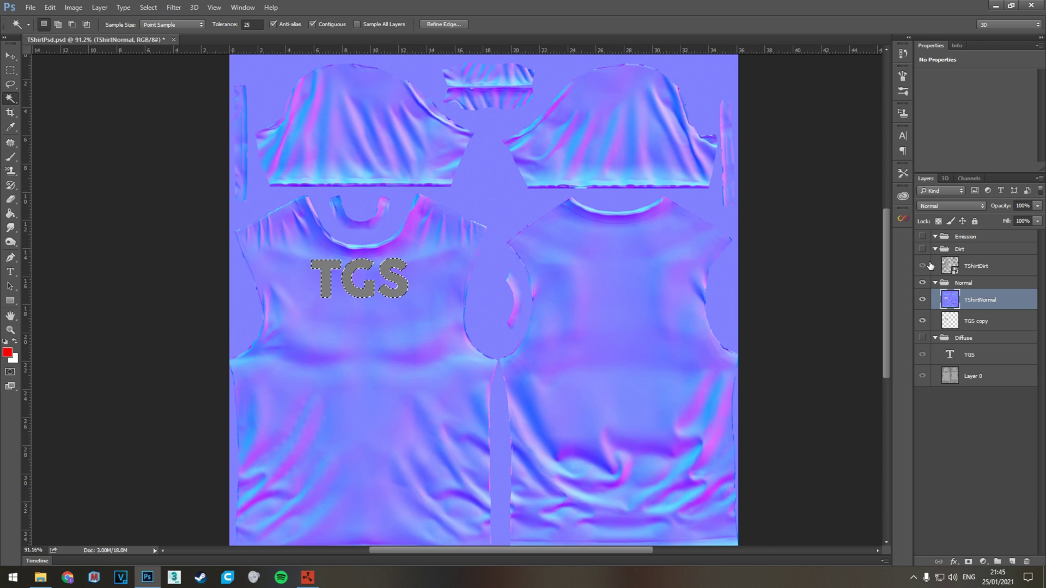
{"action": "left_click", "coordinate": [926, 301]}
Deselect, set white as foreground, and Paint Bucket-fill TGS copy's empty area with white.
{"action": "left_click", "coordinate": [983, 323]}
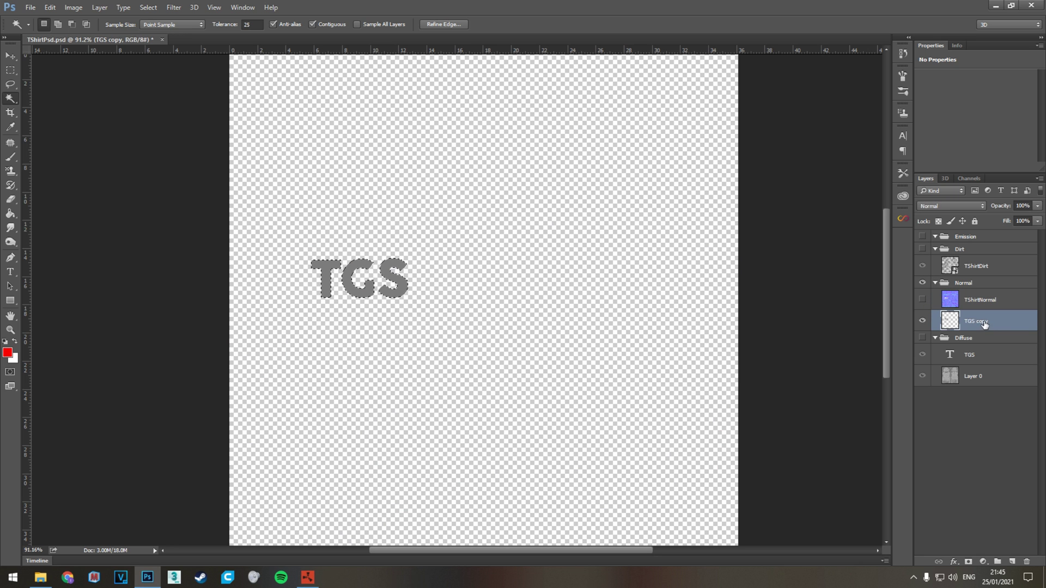
{"action": "key", "text": "ctrl+d"}
{"action": "left_click", "coordinate": [16, 343]}
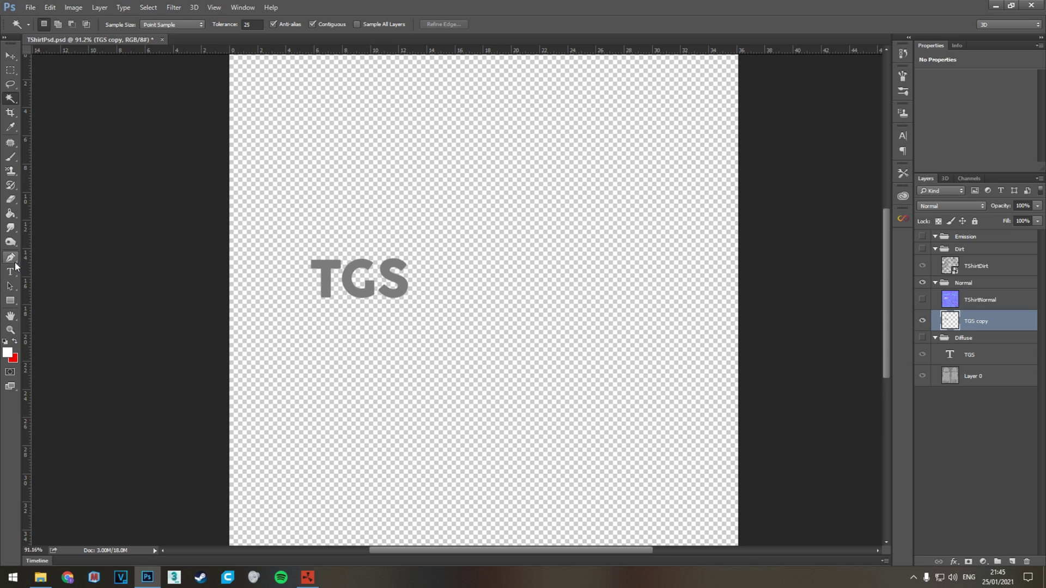
{"action": "left_click", "coordinate": [10, 214]}
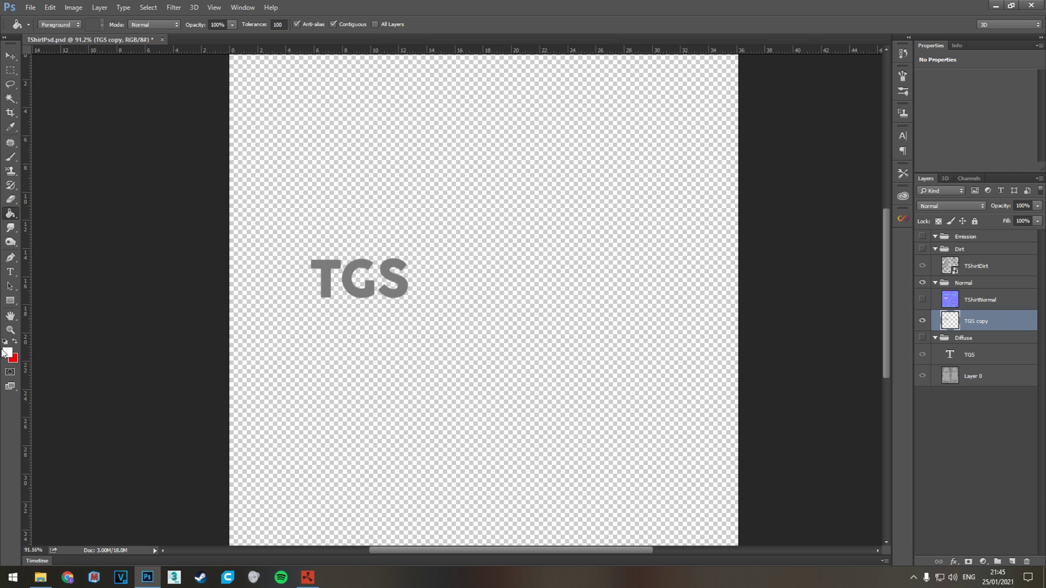
{"action": "left_click", "coordinate": [451, 145]}
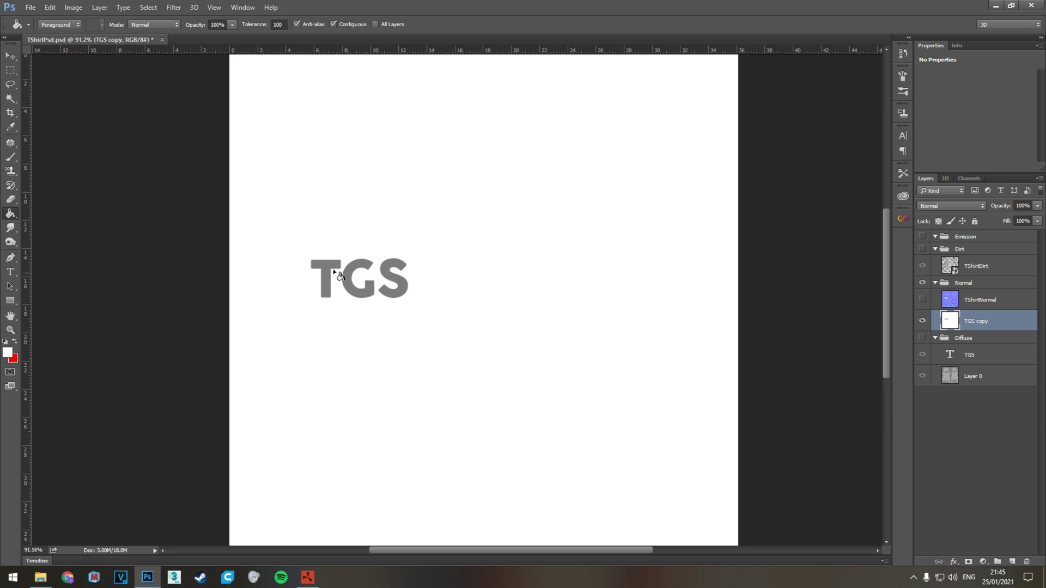
{"action": "left_click", "coordinate": [175, 9]}
Run Generate Normal Map on the TGS copy layer and lower Detail Scale to 56%.
{"action": "mouse_move", "coordinate": [182, 118]}
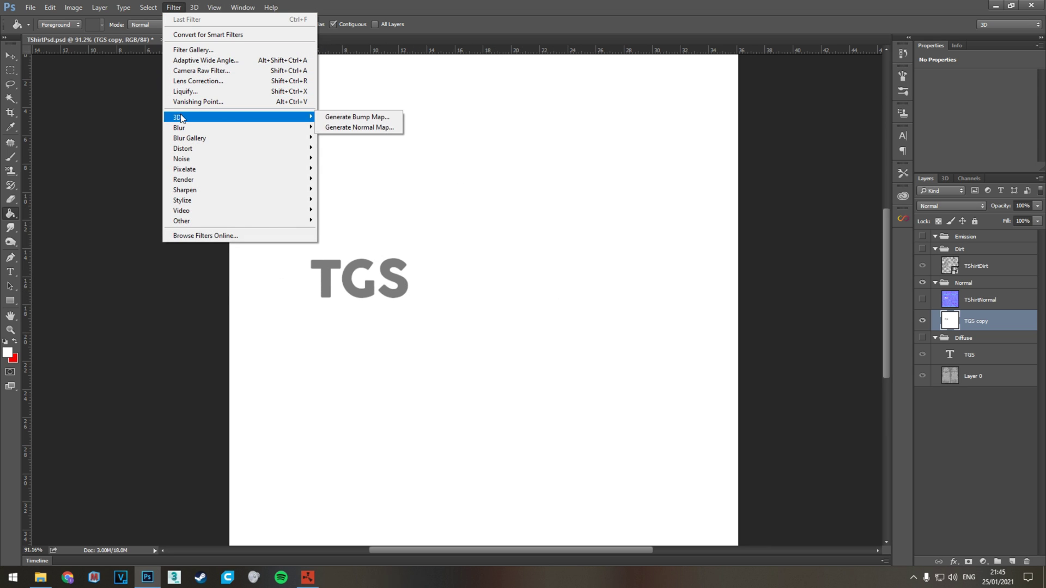
{"action": "left_click", "coordinate": [359, 129]}
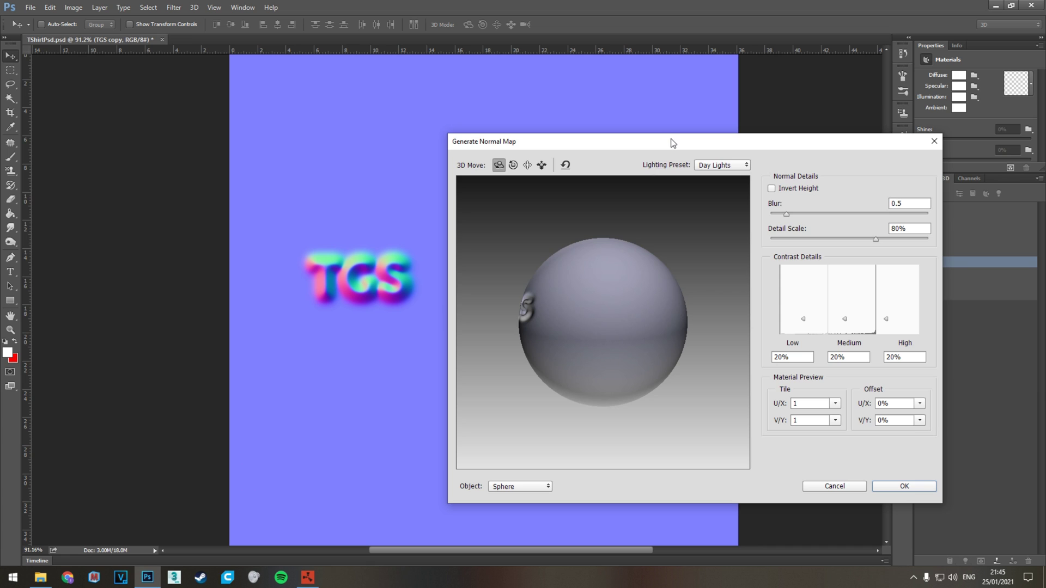
{"action": "left_click_drag", "start_coordinate": [673, 143], "coordinate": [663, 123]}
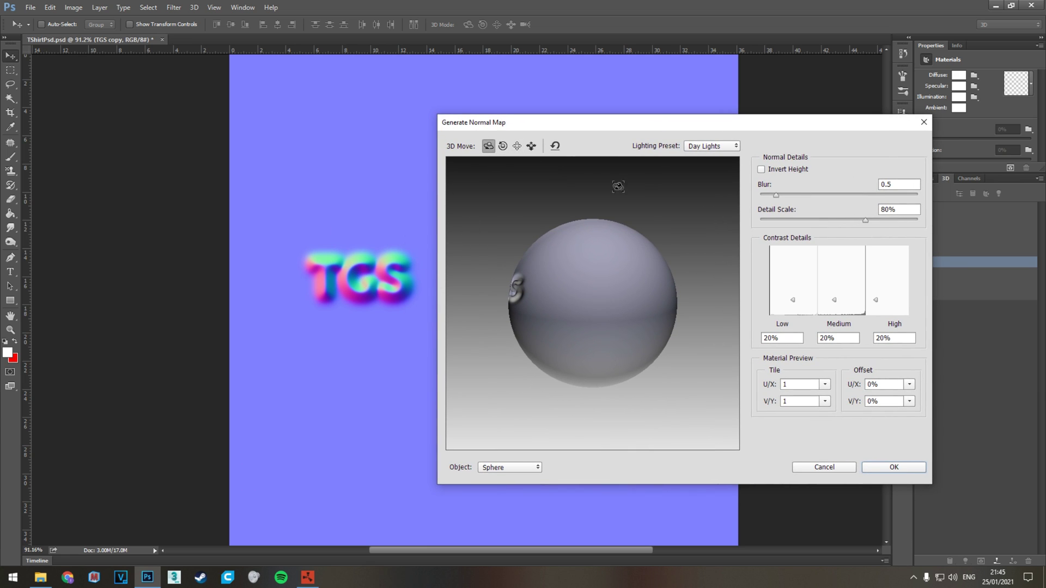
{"action": "left_click_drag", "start_coordinate": [675, 131], "coordinate": [703, 119]}
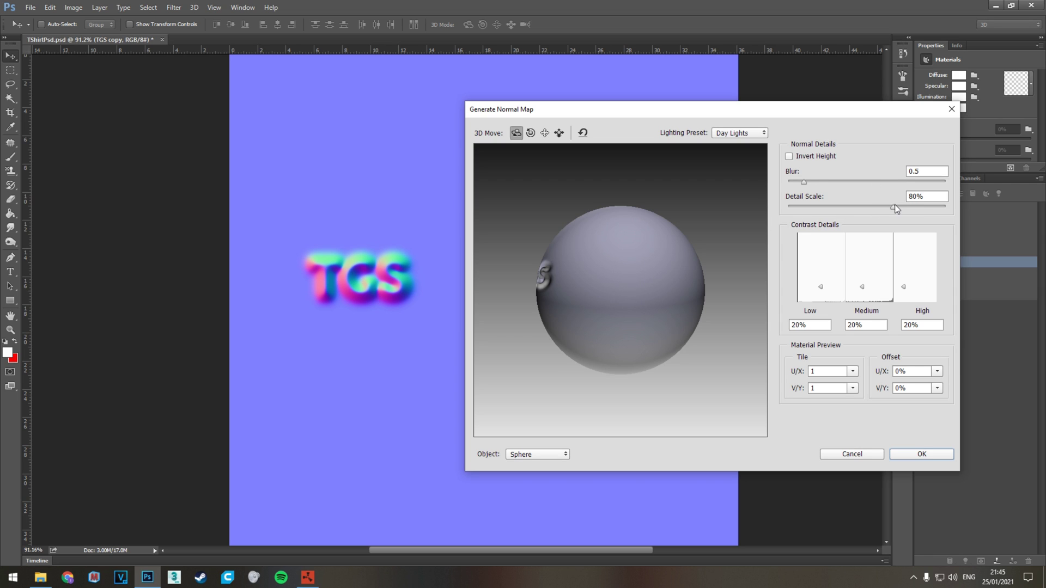
{"action": "left_click_drag", "start_coordinate": [895, 206], "coordinate": [864, 206]}
{"action": "left_click_drag", "start_coordinate": [819, 112], "coordinate": [716, 98]}
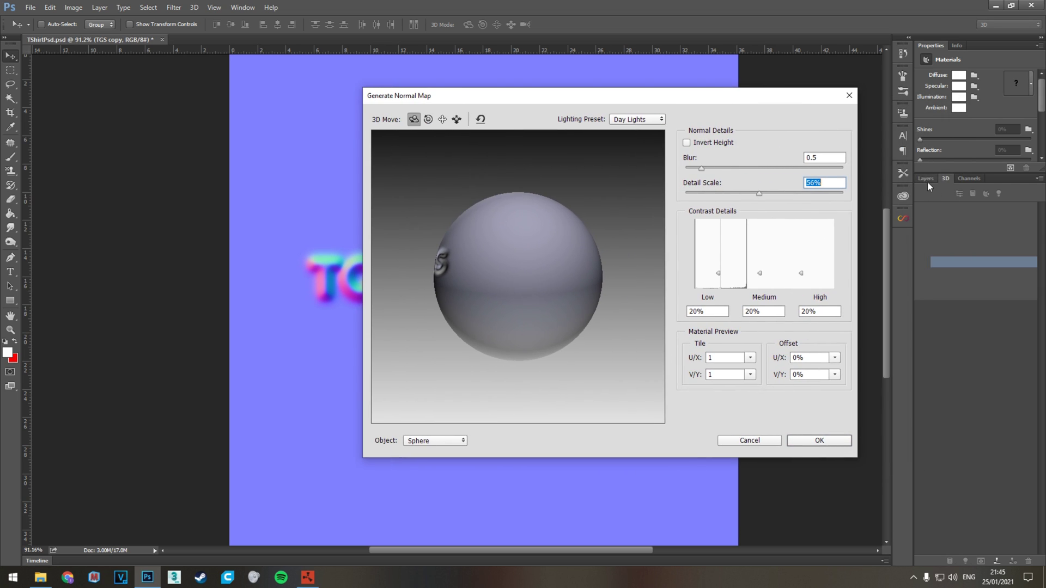
{"action": "left_click", "coordinate": [926, 180]}
{"action": "left_click_drag", "start_coordinate": [649, 97], "coordinate": [696, 109]}
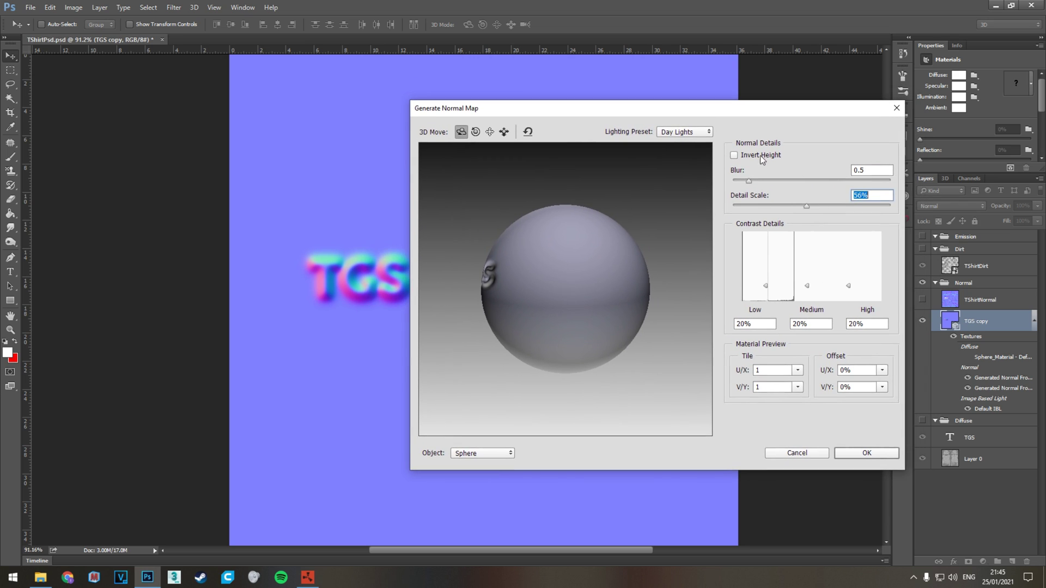
{"action": "left_click", "coordinate": [929, 309]}
Preview as Texture Map, increase Blur, tune Detail Scale, apply, and show TShirtNormal.
{"action": "left_click", "coordinate": [482, 453]}
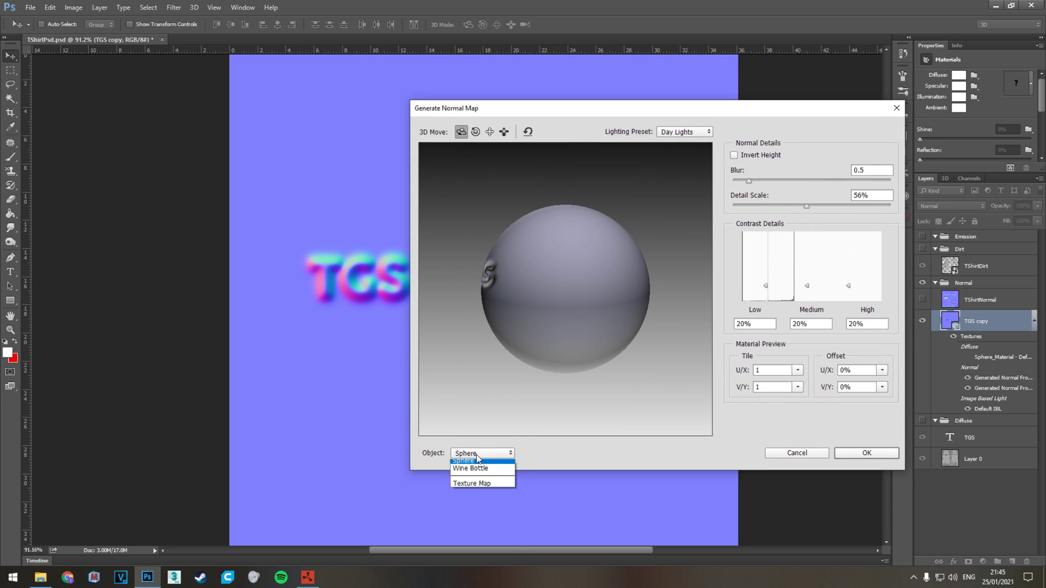
{"action": "left_click", "coordinate": [481, 555]}
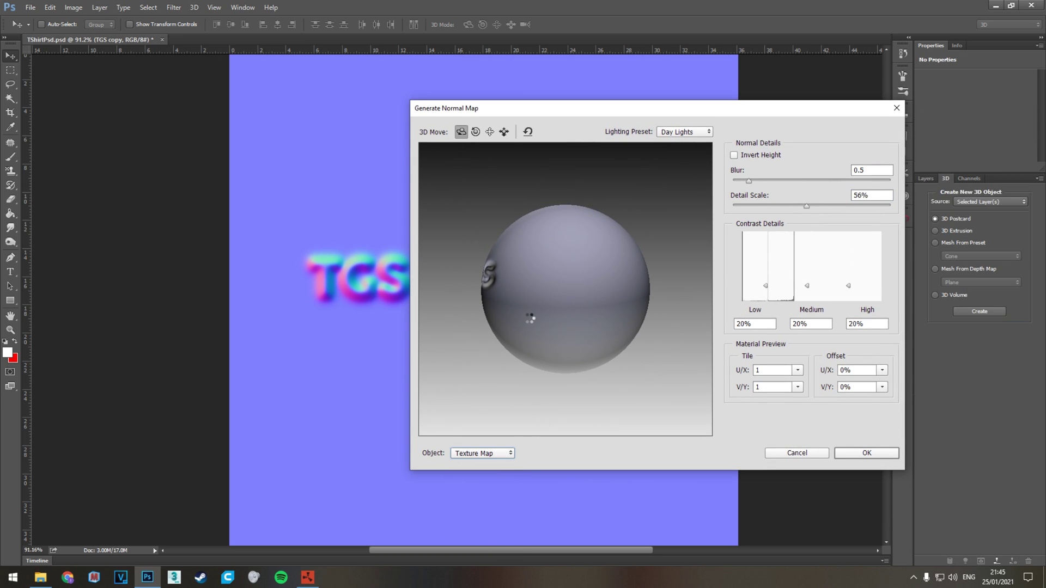
{"action": "mouse_move", "coordinate": [502, 305]}
{"action": "left_mouse_down"}
{"action": "mouse_move", "coordinate": [537, 298]}
{"action": "mouse_move", "coordinate": [568, 309]}
{"action": "mouse_move", "coordinate": [556, 320]}
{"action": "mouse_move", "coordinate": [577, 345]}
{"action": "mouse_move", "coordinate": [556, 308]}
{"action": "mouse_move", "coordinate": [512, 297]}
{"action": "mouse_move", "coordinate": [499, 304]}
{"action": "left_mouse_up"}
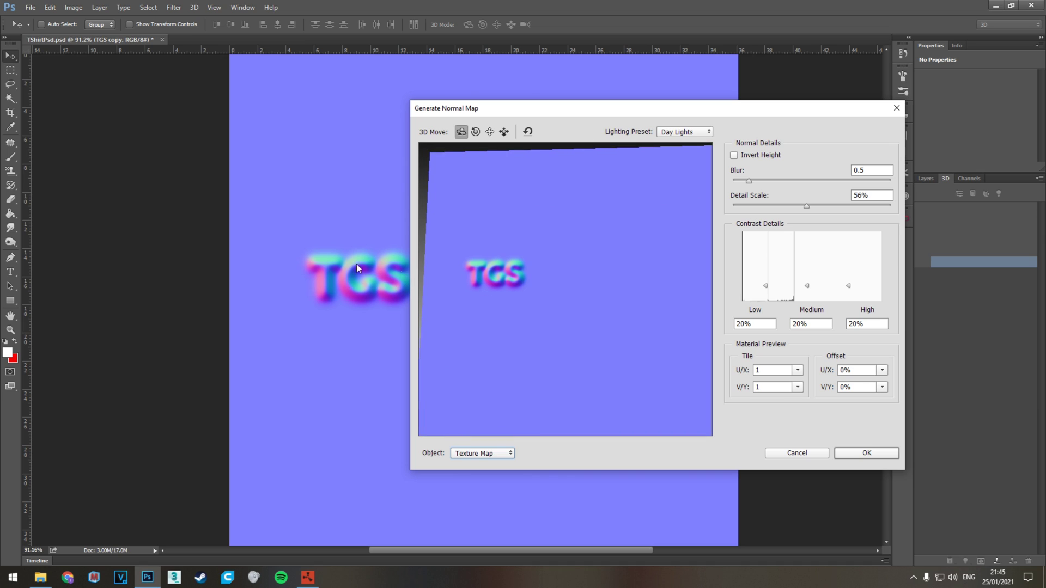
{"action": "left_click_drag", "start_coordinate": [749, 181], "coordinate": [780, 180]}
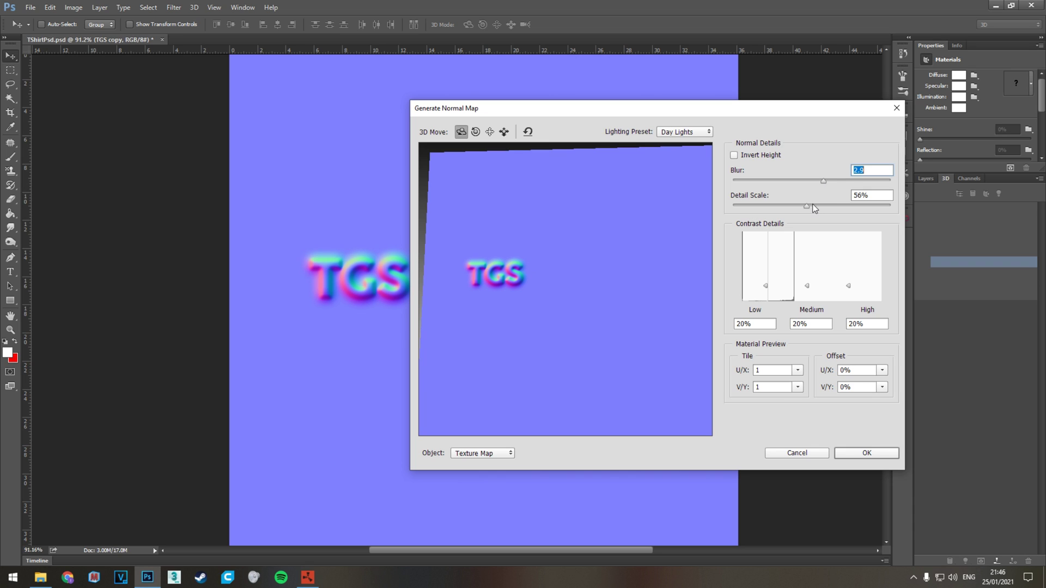
{"action": "mouse_move", "coordinate": [809, 206]}
{"action": "left_mouse_down"}
{"action": "mouse_move", "coordinate": [834, 206]}
{"action": "mouse_move", "coordinate": [810, 206]}
{"action": "left_mouse_up"}
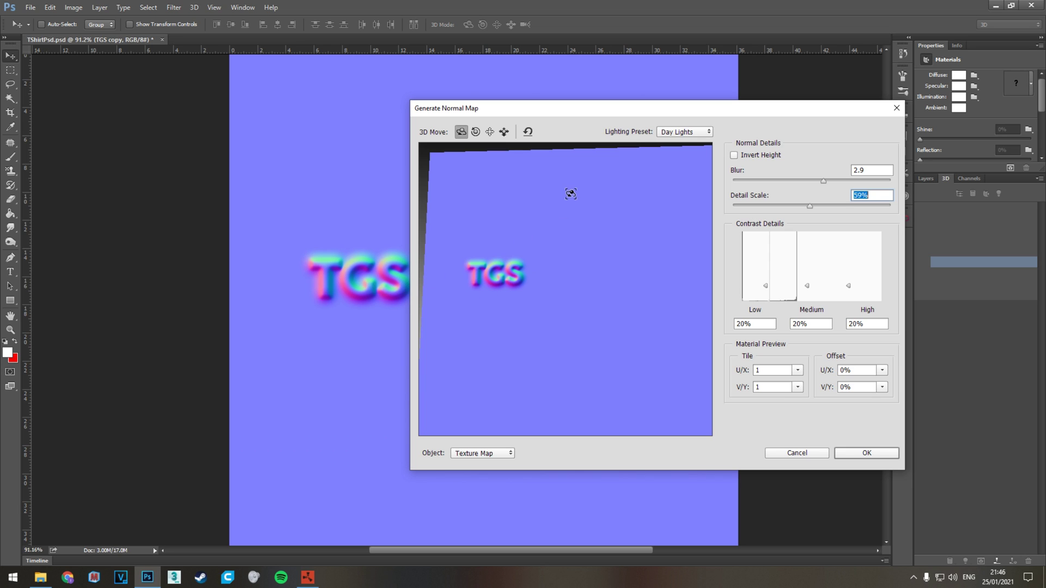
{"action": "left_click_drag", "start_coordinate": [810, 207], "coordinate": [897, 207]}
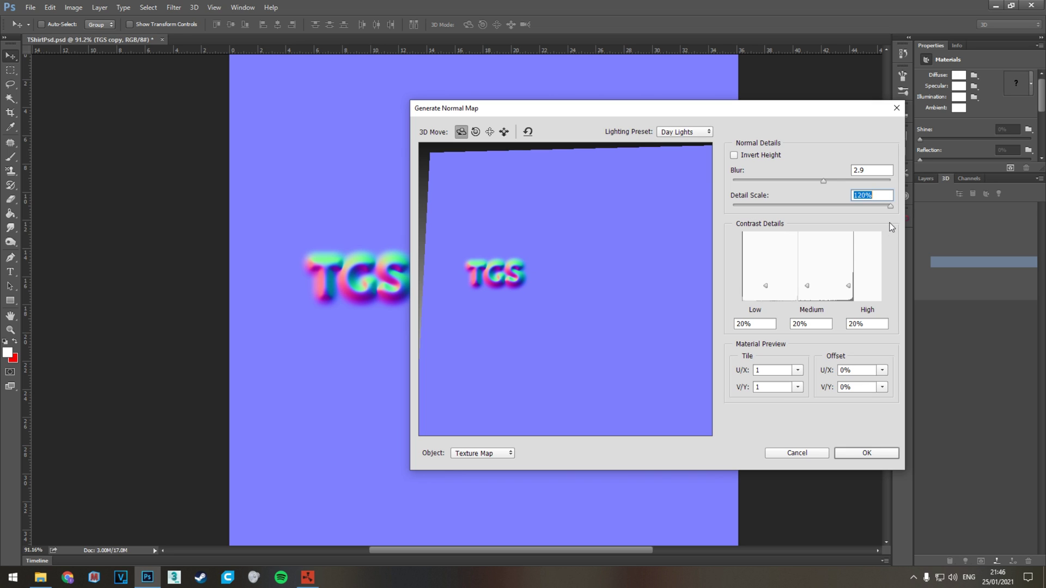
{"action": "left_click_drag", "start_coordinate": [856, 205], "coordinate": [780, 207]}
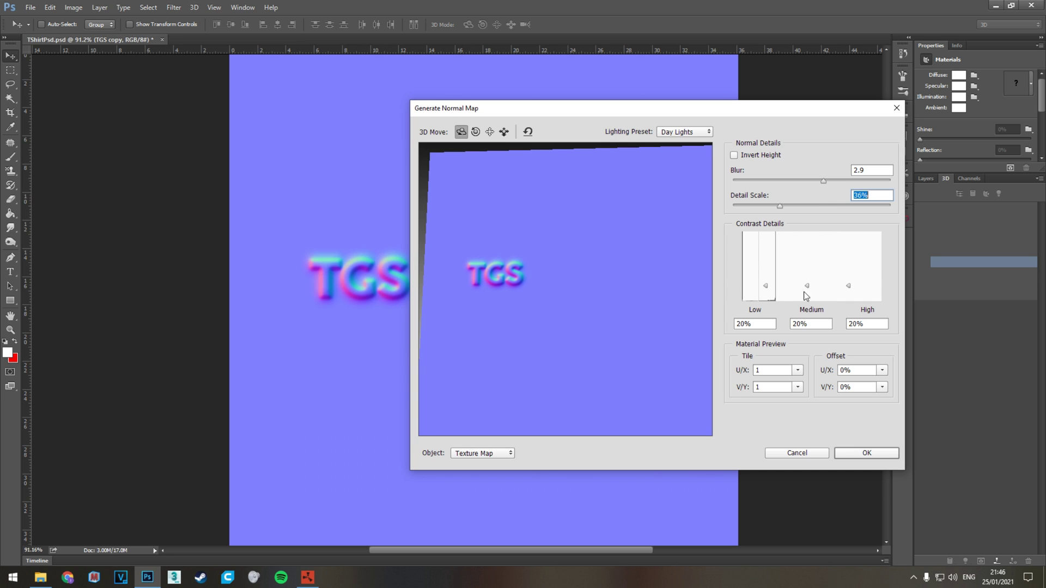
{"action": "left_click", "coordinate": [851, 459]}
{"action": "left_click", "coordinate": [932, 178]}
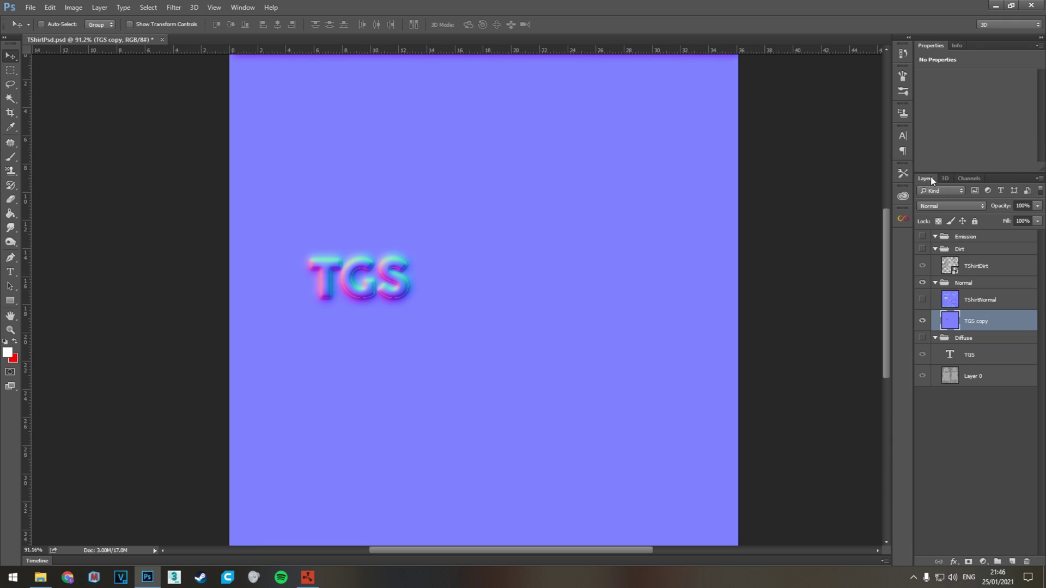
{"action": "left_click", "coordinate": [923, 300]}
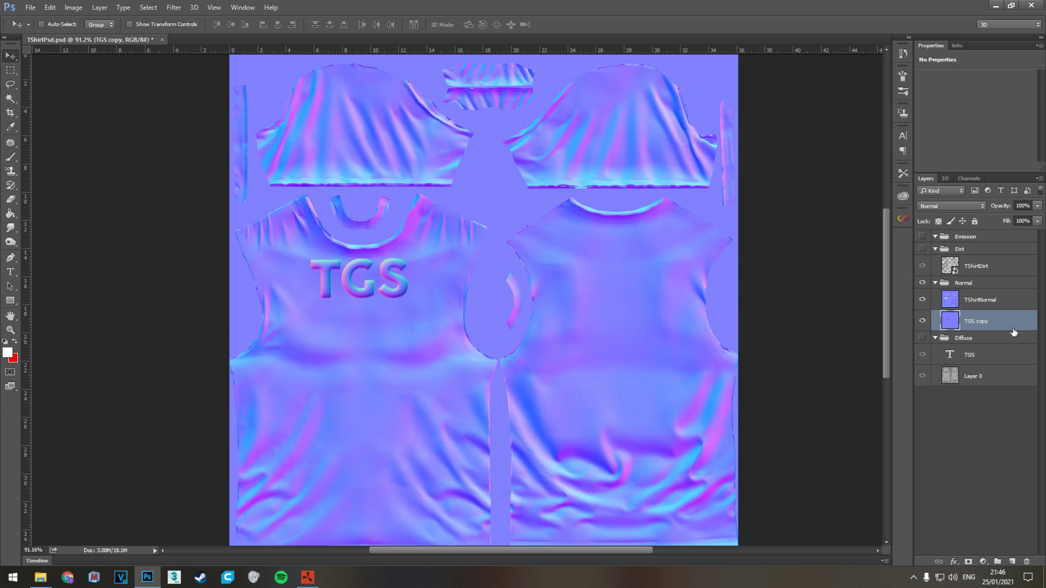
With TShirtNormal active, save the normal map as PNG named NewTShirtNormal.png.
{"action": "left_click", "coordinate": [995, 305]}
{"action": "left_click", "coordinate": [30, 7]}
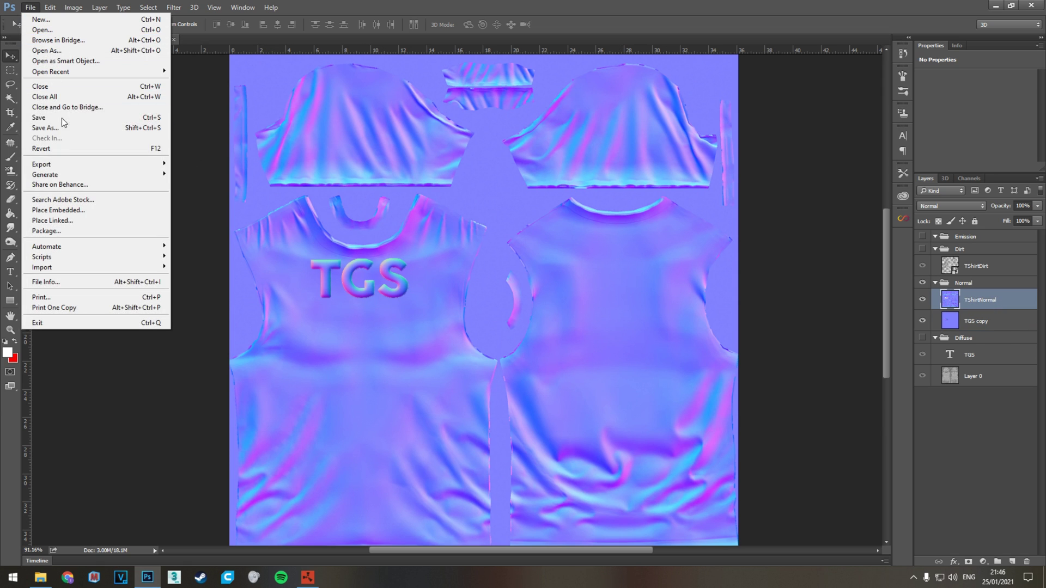
{"action": "left_click", "coordinate": [61, 118]}
{"action": "left_click", "coordinate": [192, 453]}
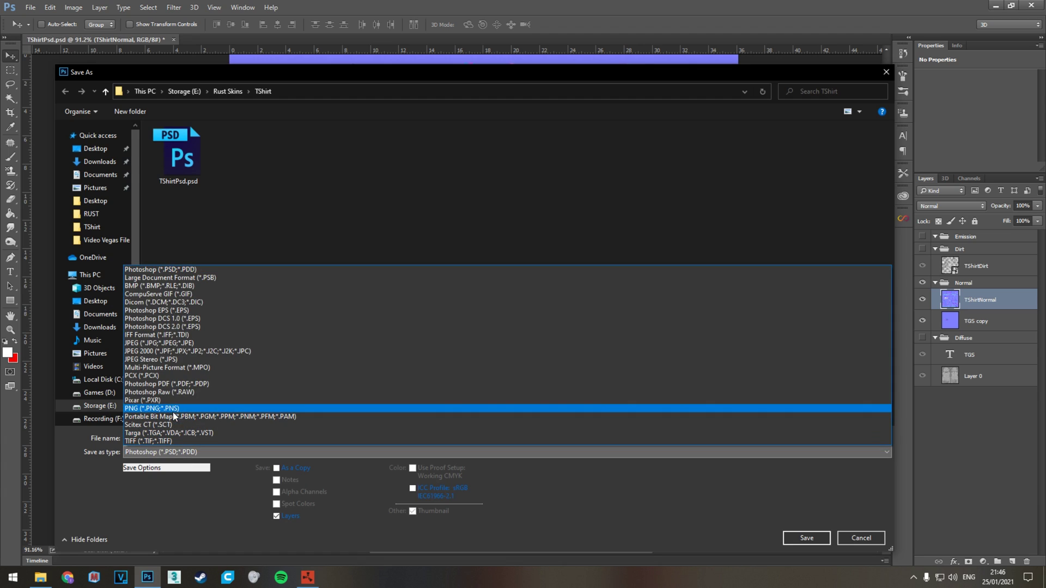
{"action": "left_click", "coordinate": [175, 411]}
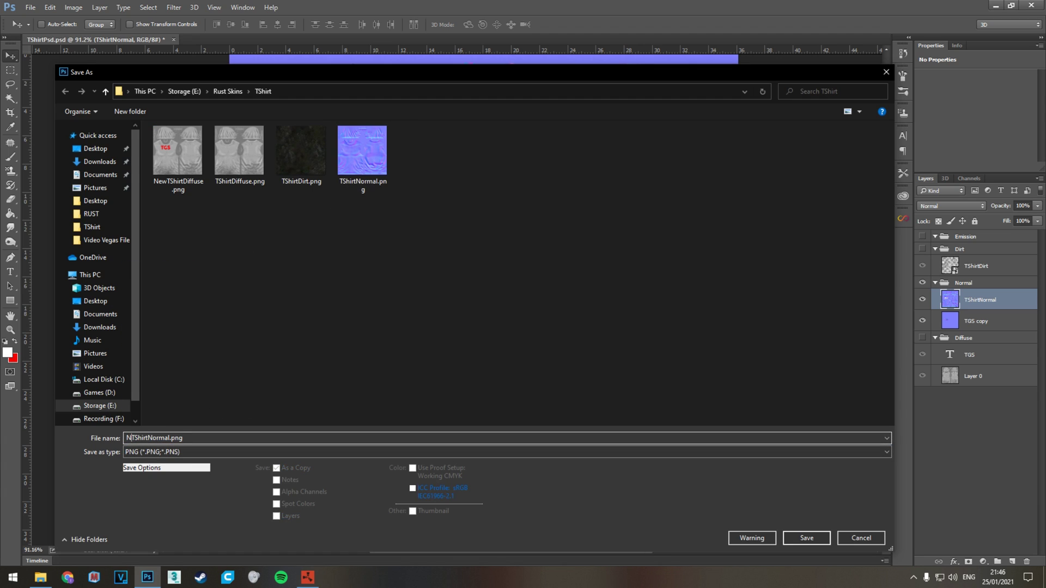
{"action": "key", "text": "Return"}
{"action": "key", "text": "Return"}
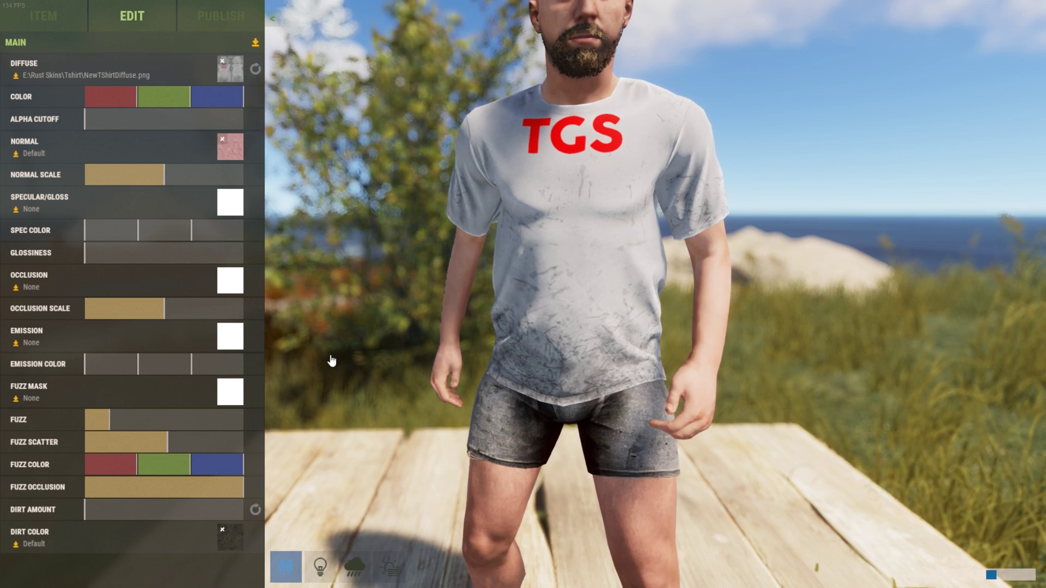
Load NewTShirtNormal.png as the shirt's normal map and orbit to inspect it.
{"action": "left_click", "coordinate": [239, 152]}
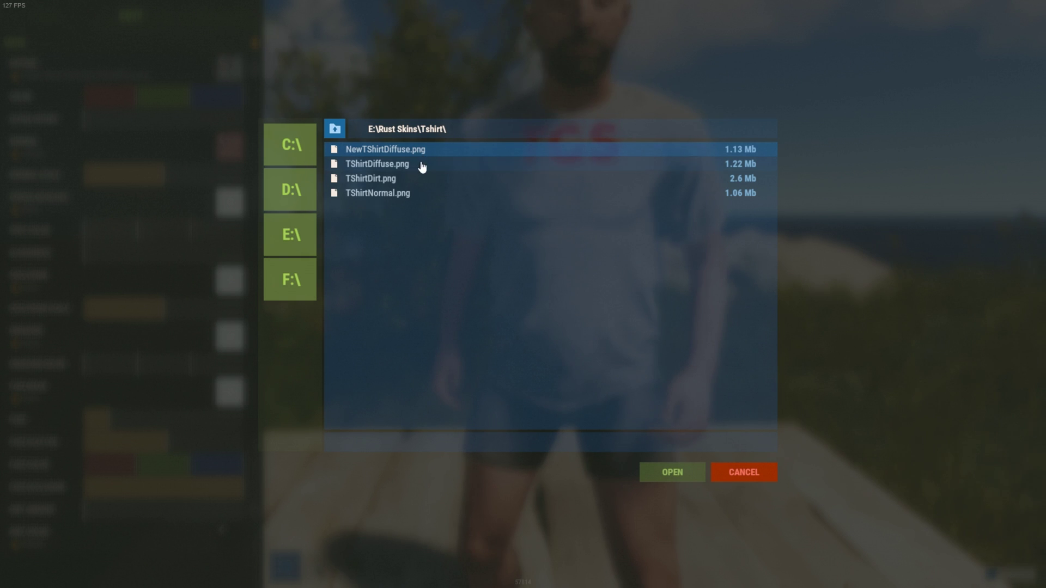
{"action": "left_click", "coordinate": [740, 472]}
{"action": "left_click", "coordinate": [227, 150]}
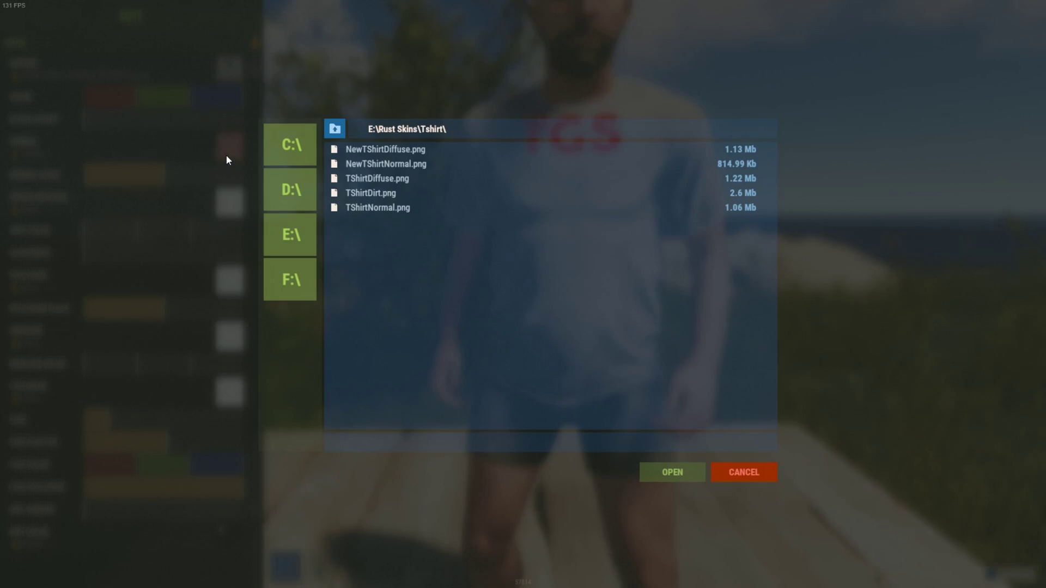
{"action": "left_click", "coordinate": [386, 163]}
{"action": "left_click", "coordinate": [673, 472]}
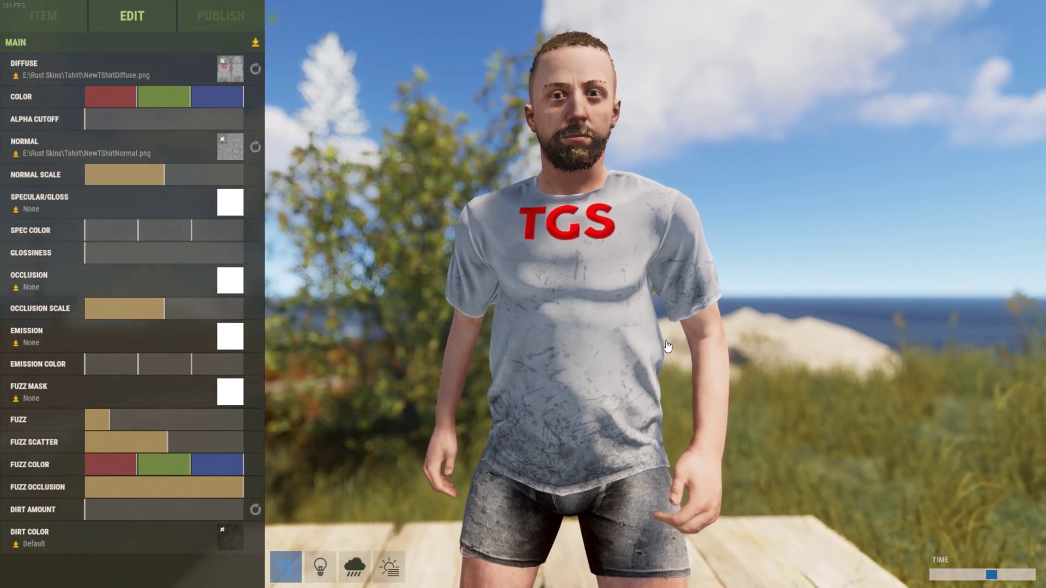
{"action": "scroll", "coordinate": [668, 346], "scroll_direction": "up", "scroll_amount": 3}
{"action": "left_click_drag", "start_coordinate": [678, 329], "coordinate": [721, 334]}
{"action": "left_click_drag", "start_coordinate": [469, 283], "coordinate": [534, 307]}
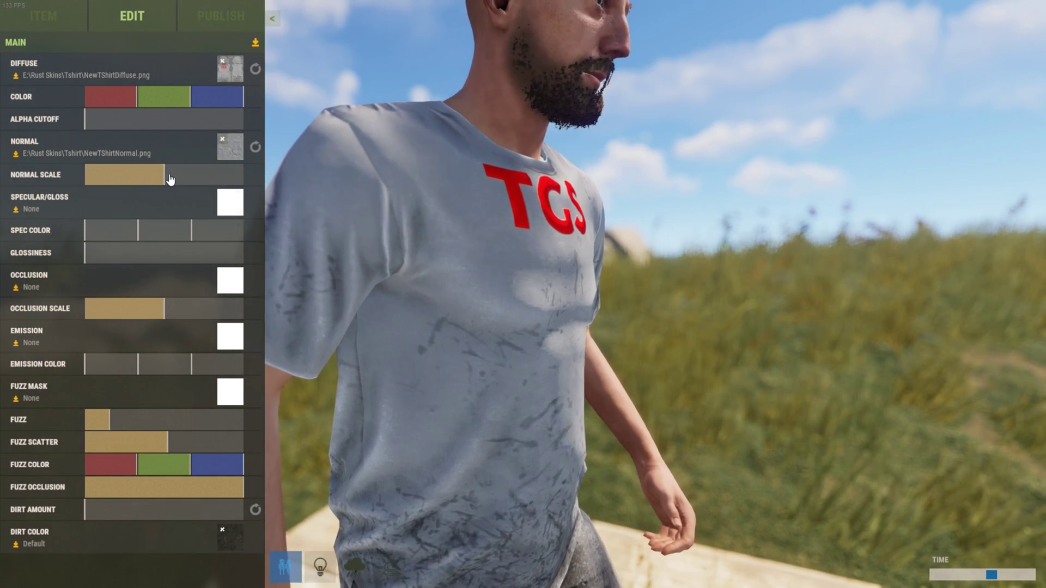
Try full, zero, half and quarter normal scale, reset it to default, then return to Photoshop.
{"action": "mouse_move", "coordinate": [170, 180]}
{"action": "left_mouse_down"}
{"action": "mouse_move", "coordinate": [246, 179]}
{"action": "mouse_move", "coordinate": [49, 173]}
{"action": "mouse_move", "coordinate": [154, 180]}
{"action": "left_mouse_up"}
{"action": "left_click_drag", "start_coordinate": [378, 275], "coordinate": [246, 299]}
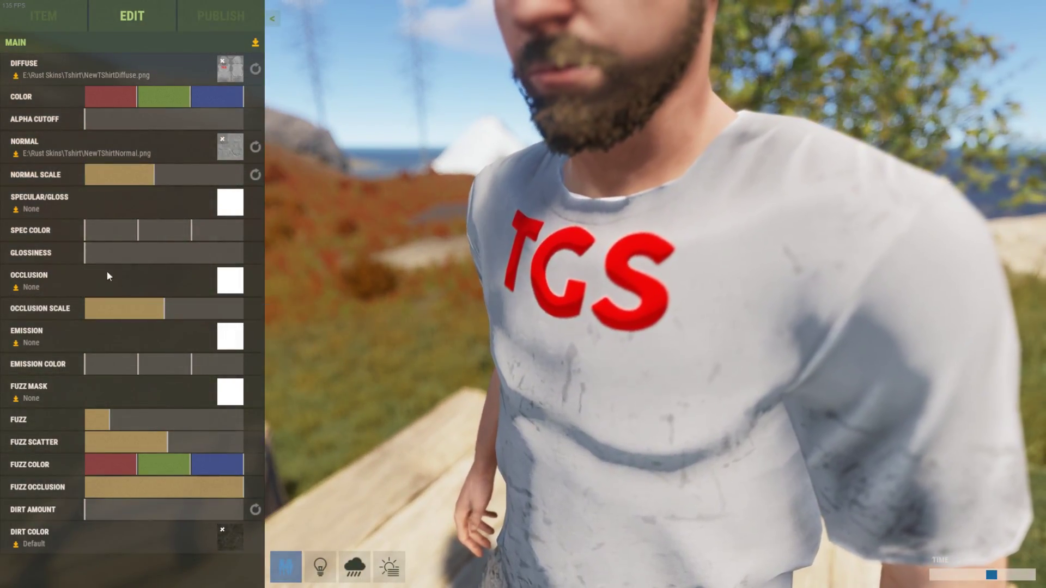
{"action": "left_click", "coordinate": [126, 181]}
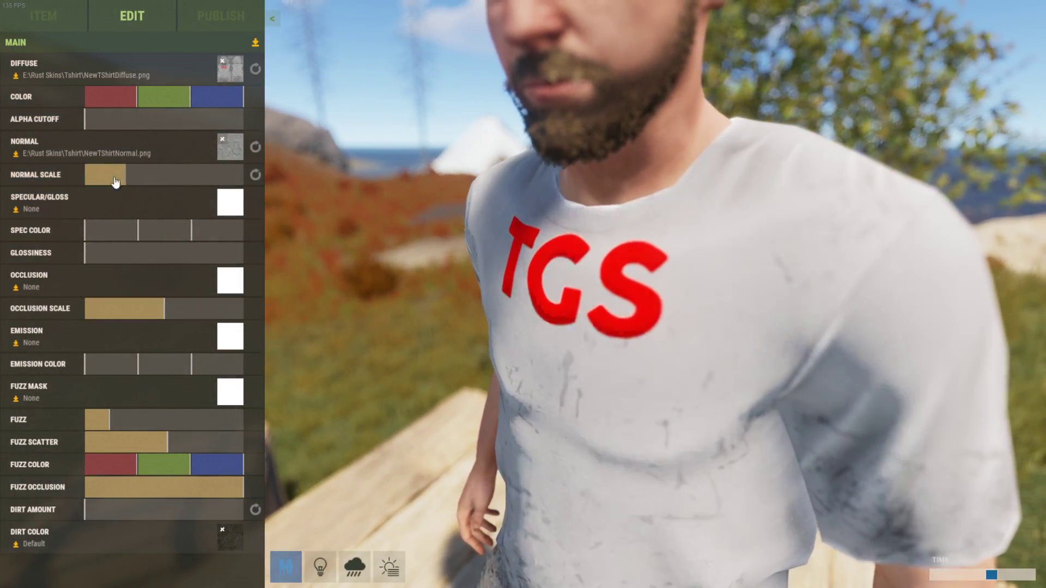
{"action": "left_click_drag", "start_coordinate": [116, 182], "coordinate": [142, 185]}
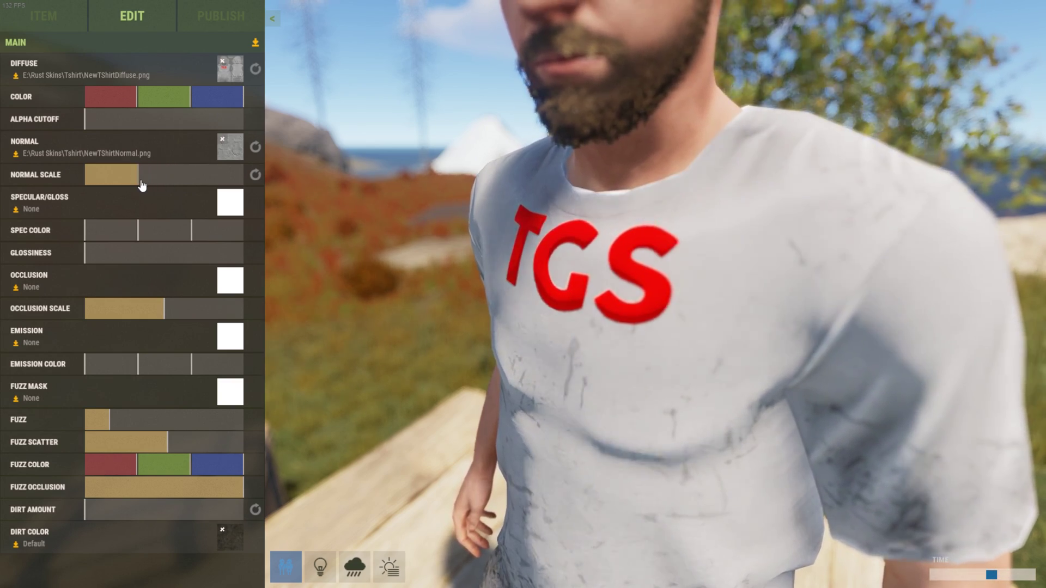
{"action": "left_click", "coordinate": [255, 175]}
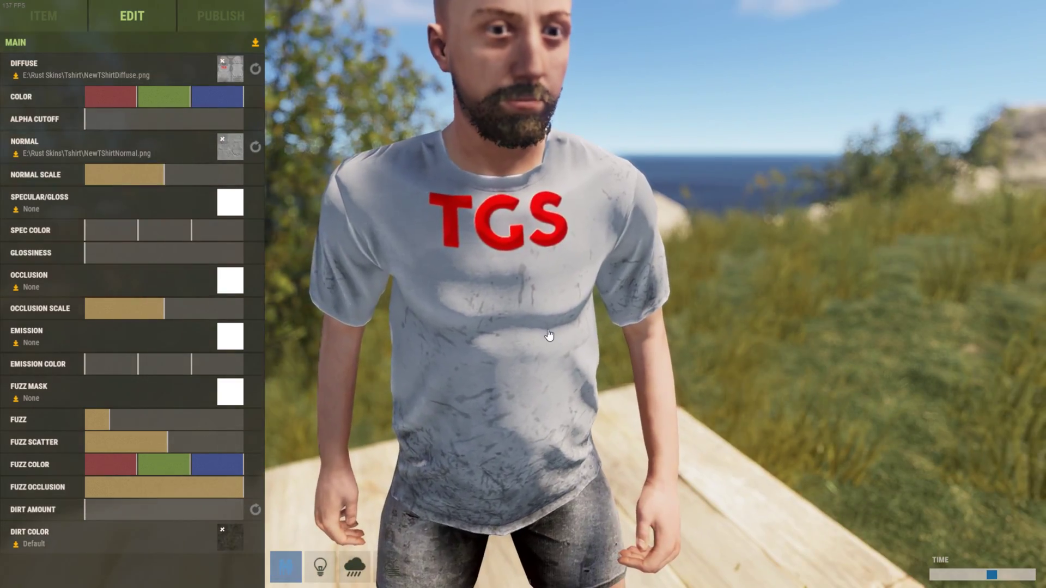
{"action": "left_click_drag", "start_coordinate": [548, 335], "coordinate": [488, 295]}
{"action": "key", "text": "alt+Tab"}
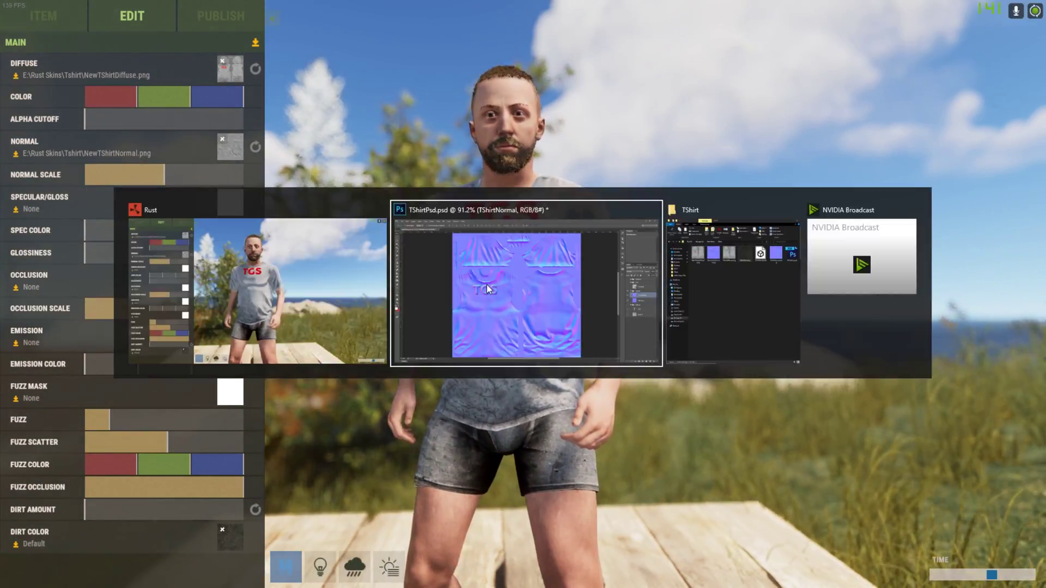
{"action": "key", "text": "alt+Tab"}
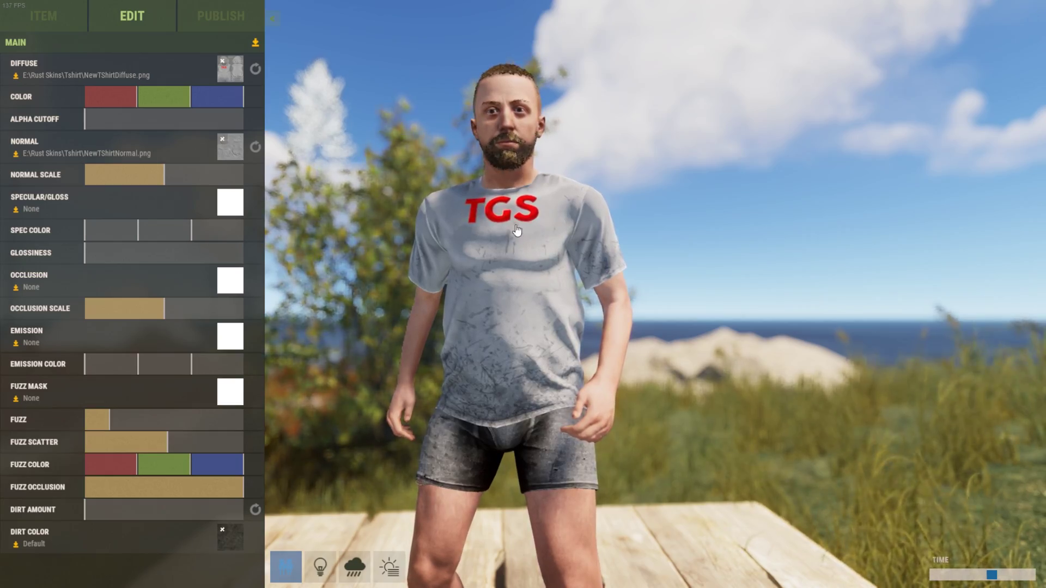
{"action": "key", "text": "alt+Tab"}
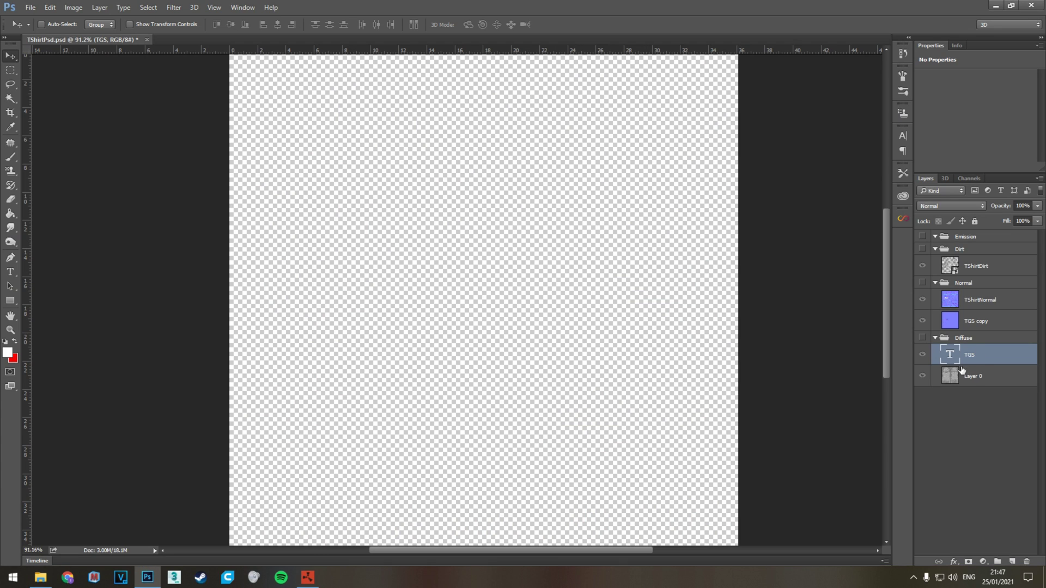
Duplicate the TGS text layer into the Emission group as TGS copy 2 and make the group visible.
{"action": "left_click_drag", "start_coordinate": [967, 237], "coordinate": [974, 257]}
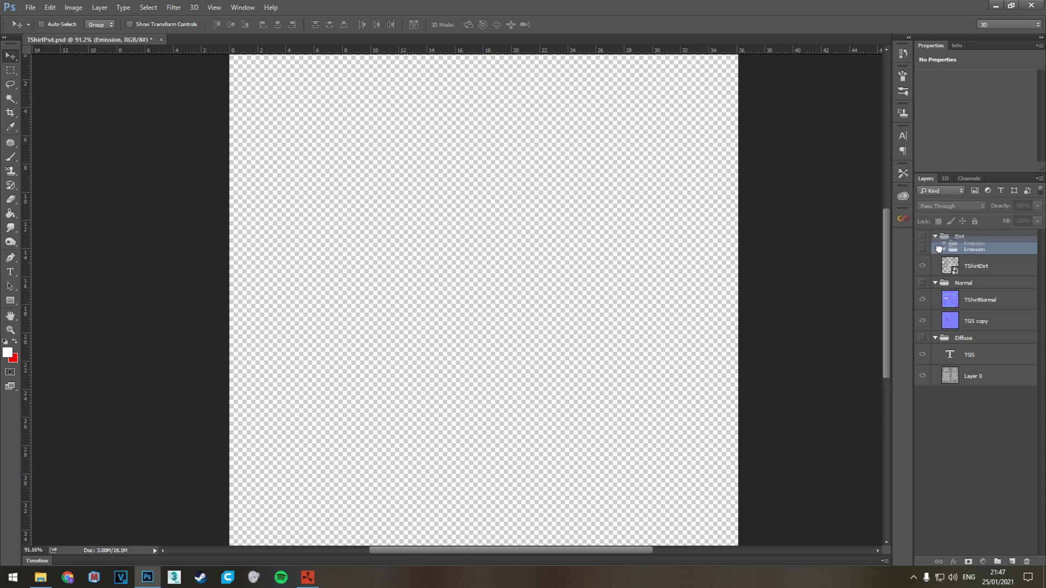
{"action": "mouse_move", "coordinate": [953, 250]}
{"action": "left_mouse_down"}
{"action": "mouse_move", "coordinate": [948, 237]}
{"action": "mouse_move", "coordinate": [954, 243]}
{"action": "left_mouse_up"}
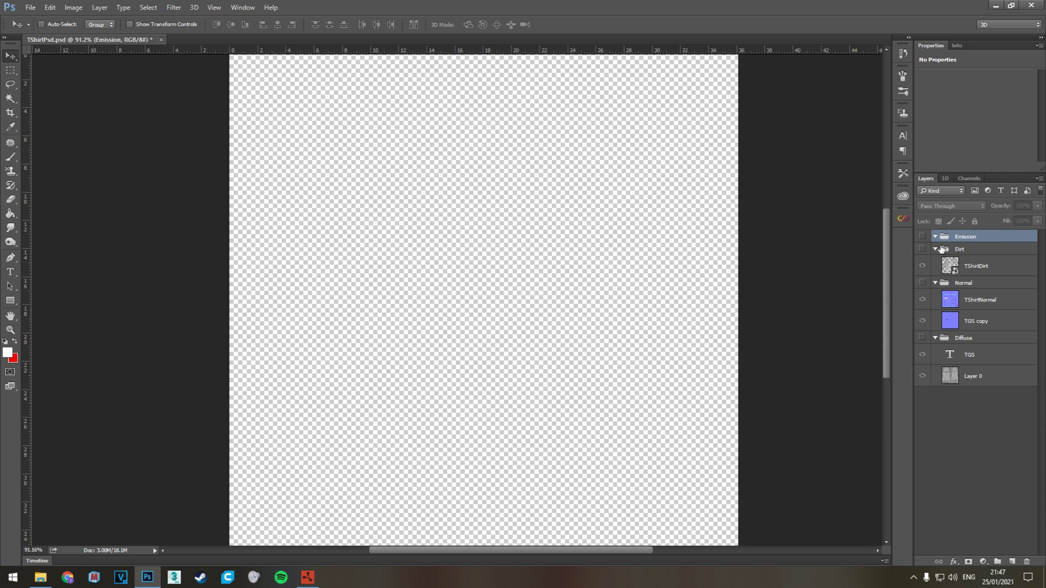
{"action": "left_click", "coordinate": [971, 356]}
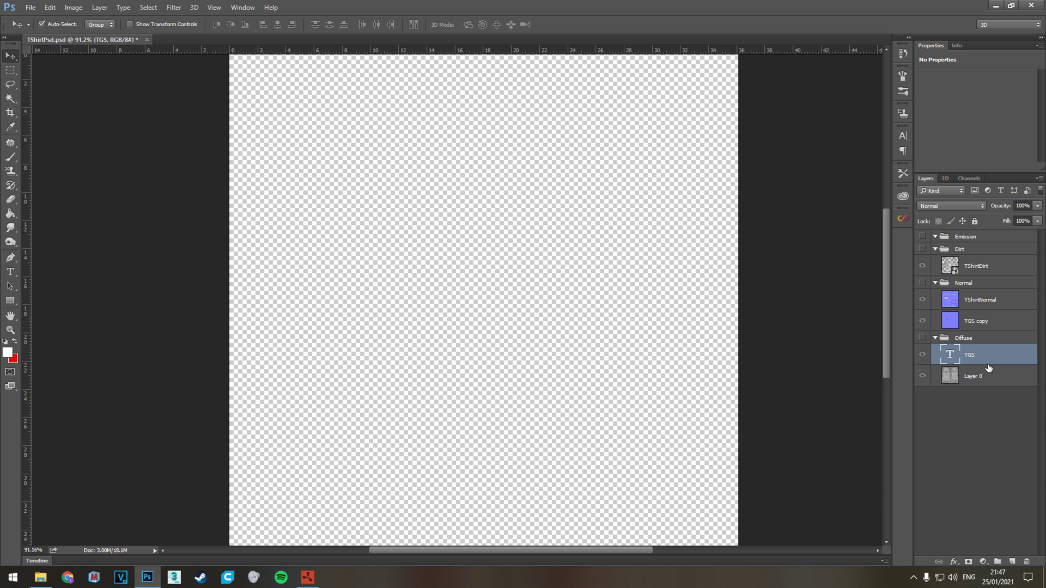
{"action": "right_click", "coordinate": [989, 362]}
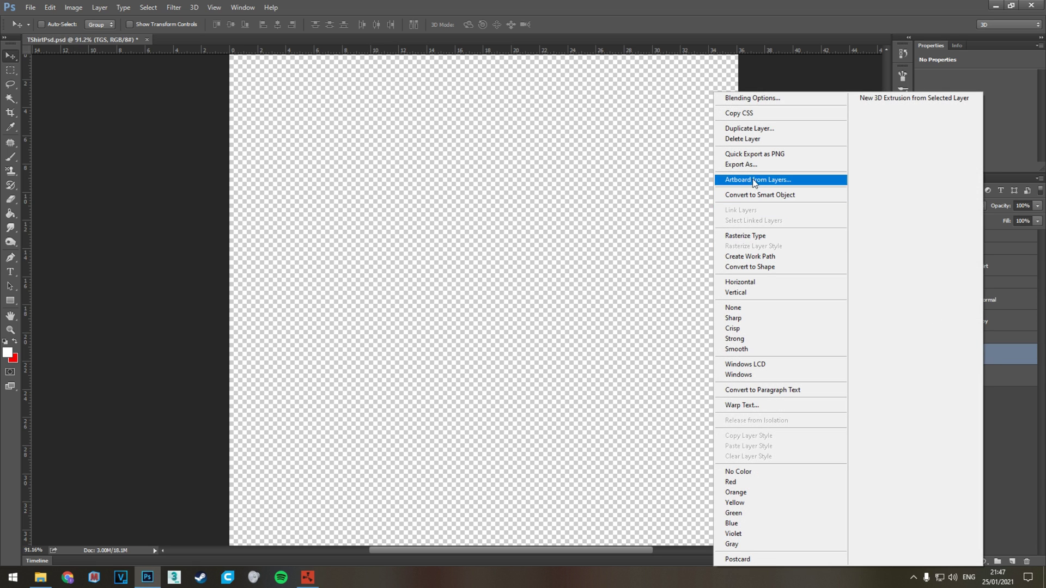
{"action": "left_click", "coordinate": [752, 129]}
{"action": "left_click", "coordinate": [624, 180]}
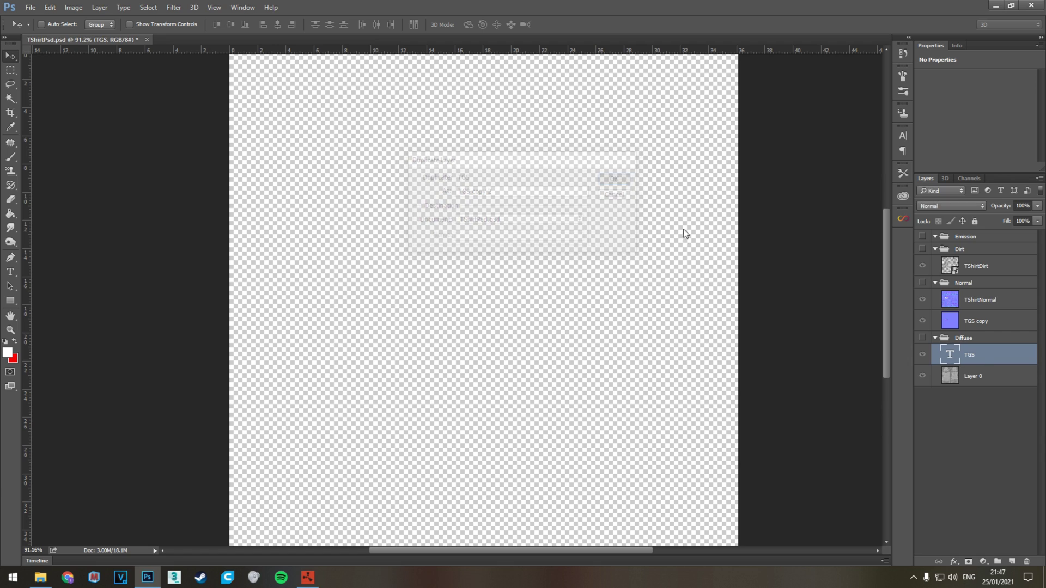
{"action": "left_click_drag", "start_coordinate": [986, 359], "coordinate": [970, 242]}
{"action": "left_click", "coordinate": [922, 237]}
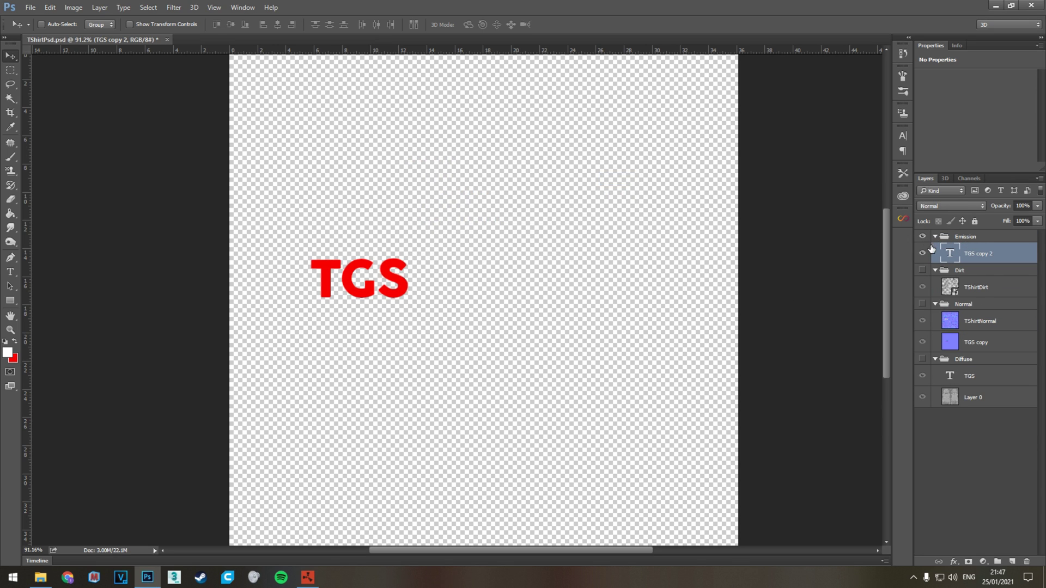
Add an empty Layer 1 above TGS copy 2 and set the foreground colour to black.
{"action": "left_click", "coordinate": [1012, 562]}
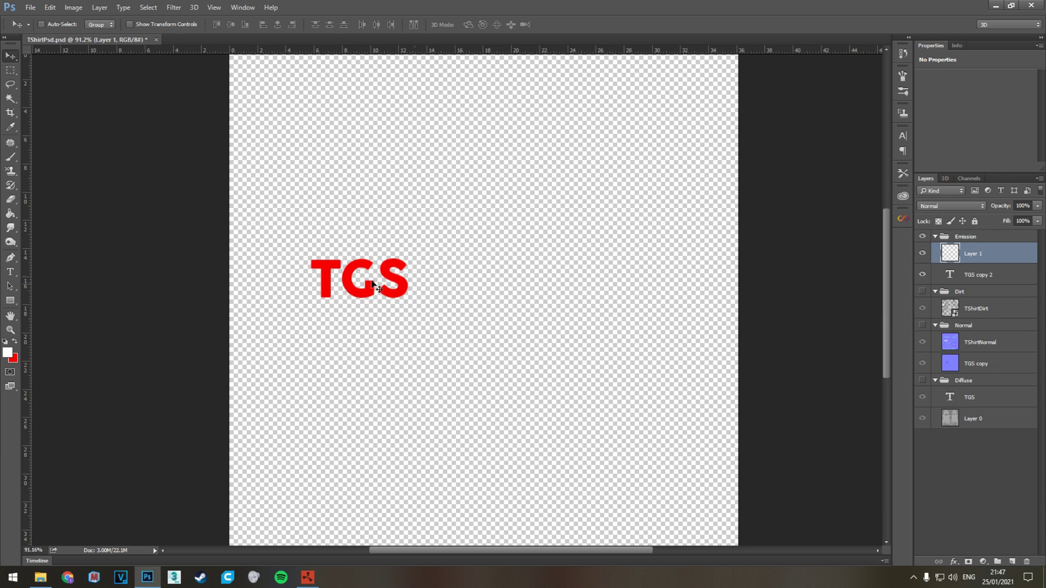
{"action": "left_click", "coordinate": [15, 342]}
{"action": "left_click", "coordinate": [8, 352]}
{"action": "left_click", "coordinate": [535, 453]}
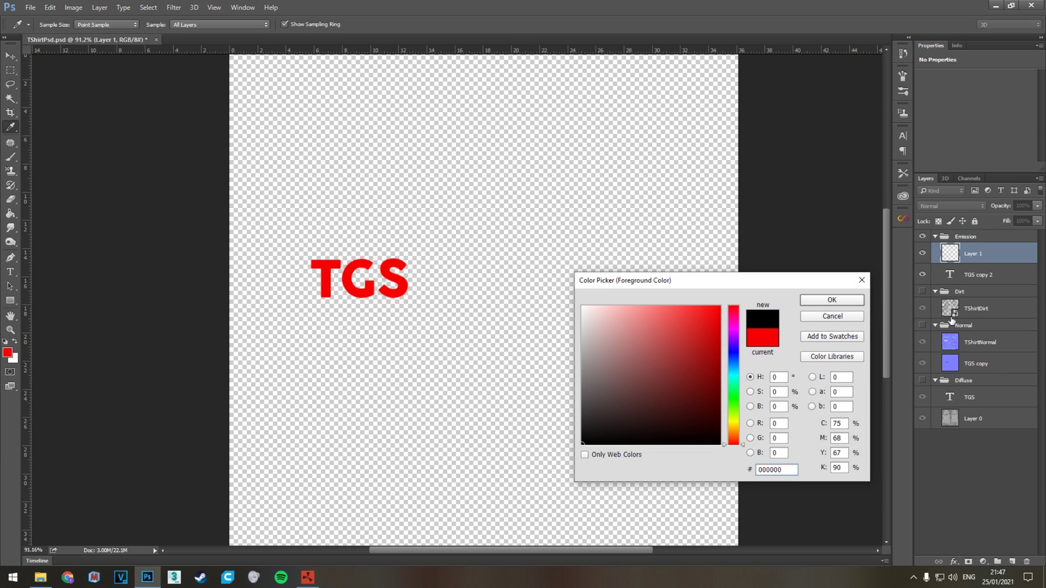
{"action": "left_click", "coordinate": [834, 301]}
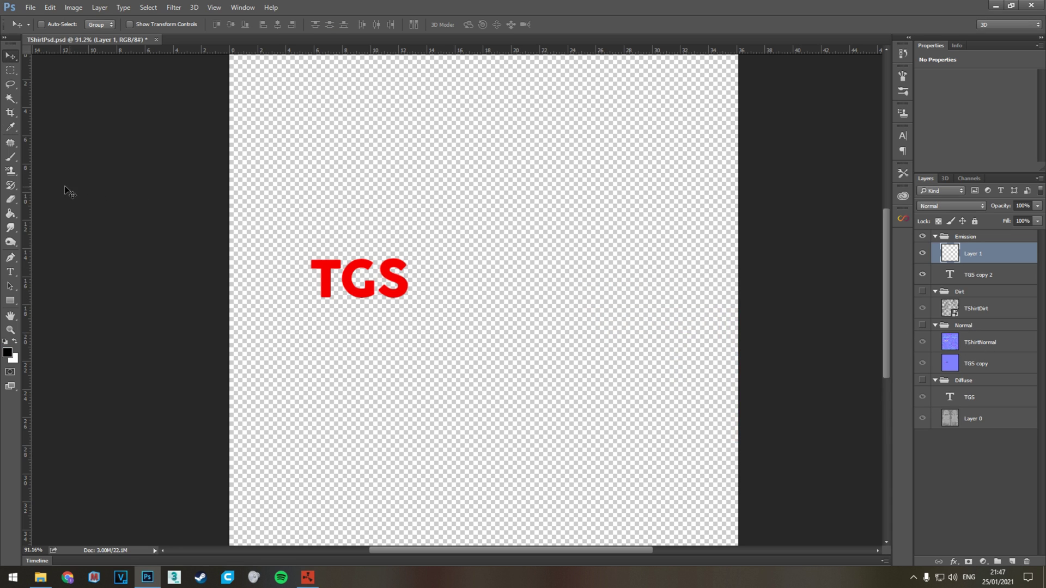
Fill Layer 1 with solid black using the Paint Bucket, then hide it.
{"action": "left_click", "coordinate": [12, 213]}
{"action": "left_click", "coordinate": [506, 185]}
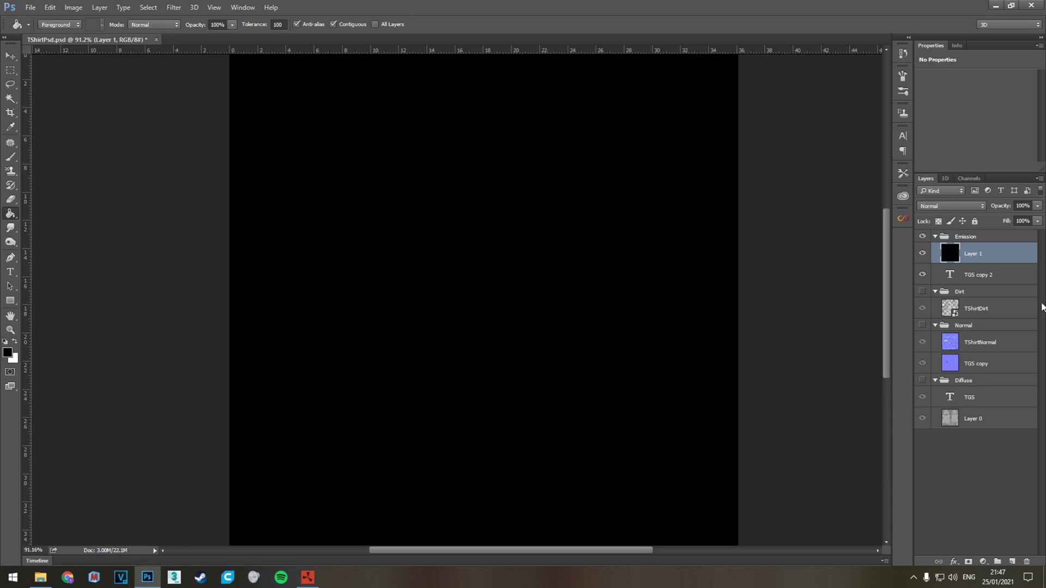
{"action": "left_click", "coordinate": [990, 276]}
{"action": "left_click", "coordinate": [922, 253]}
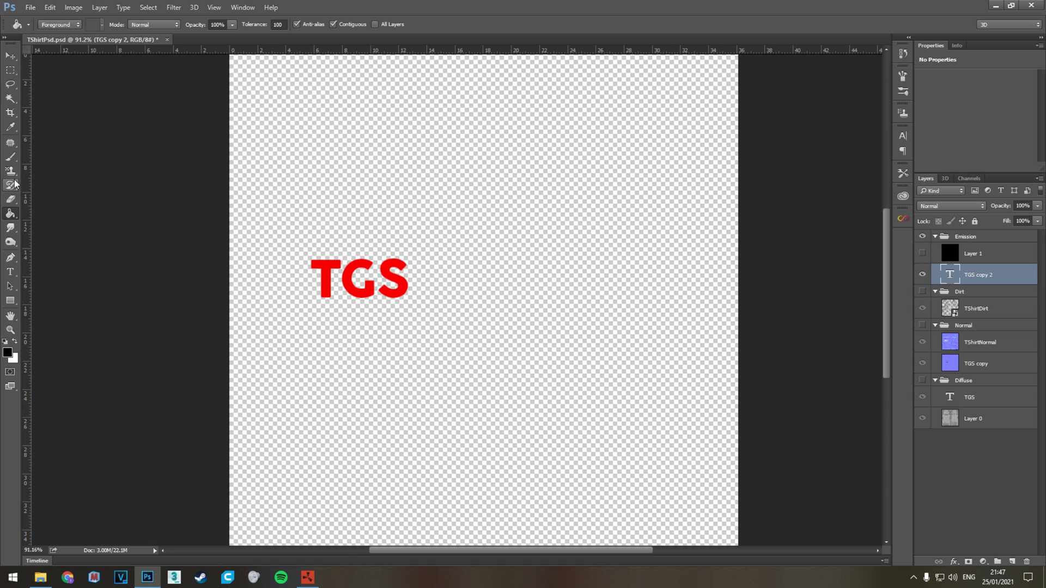
Magic Wand-select the T, G and S letters on the TGS copy 2 layer.
{"action": "left_click", "coordinate": [11, 98]}
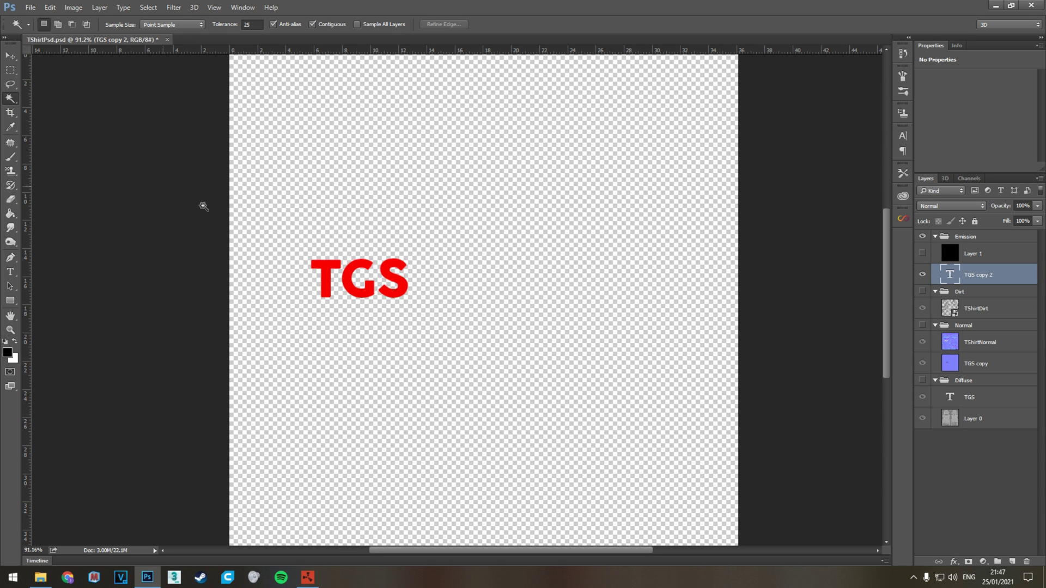
{"action": "left_click", "coordinate": [325, 284]}
{"action": "left_click", "coordinate": [353, 285], "text": "shift"}
{"action": "left_click", "coordinate": [394, 281], "text": "shift"}
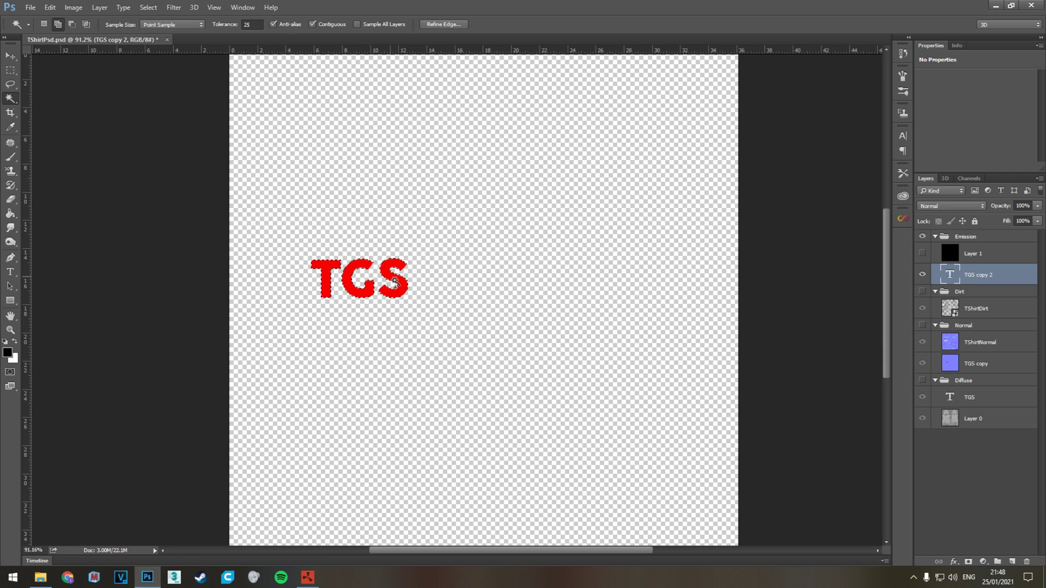
Delete the TGS letter shapes from the black Layer 1, deselect, and hide TGS copy 2.
{"action": "left_click", "coordinate": [923, 253]}
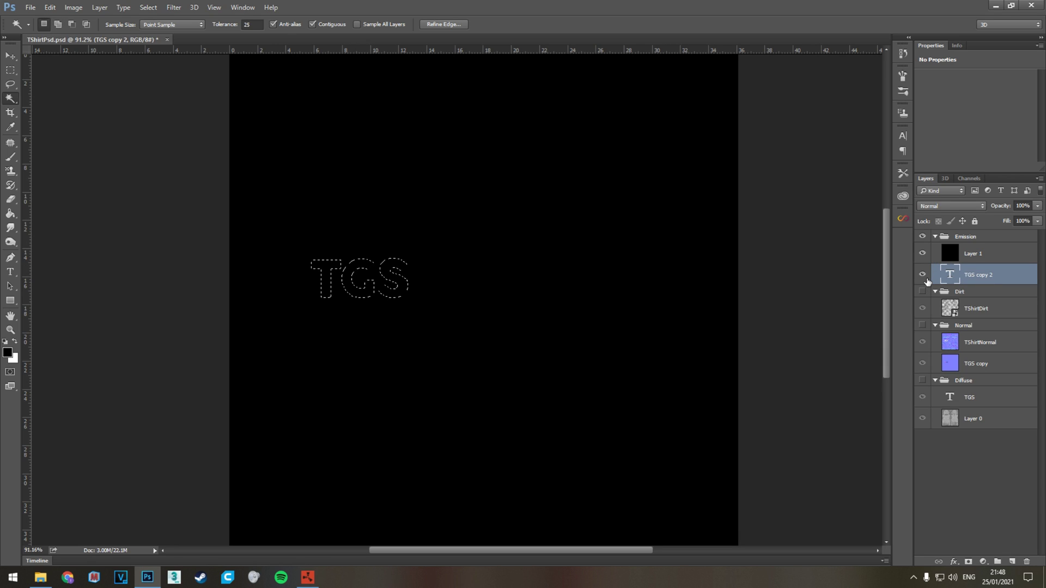
{"action": "left_click", "coordinate": [998, 253]}
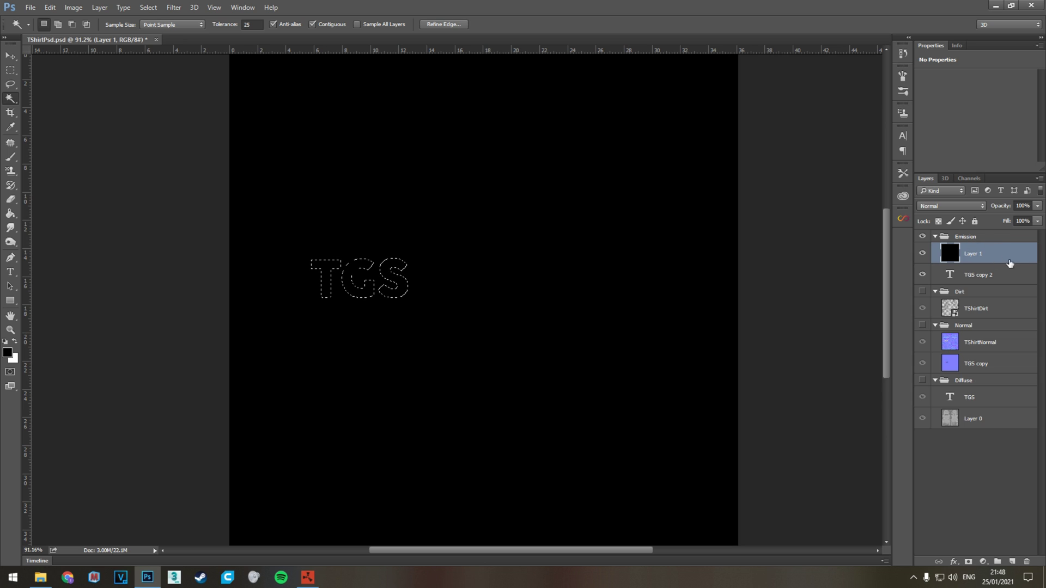
{"action": "key", "text": "alt+BackSpace"}
{"action": "key", "text": "ctrl+d"}
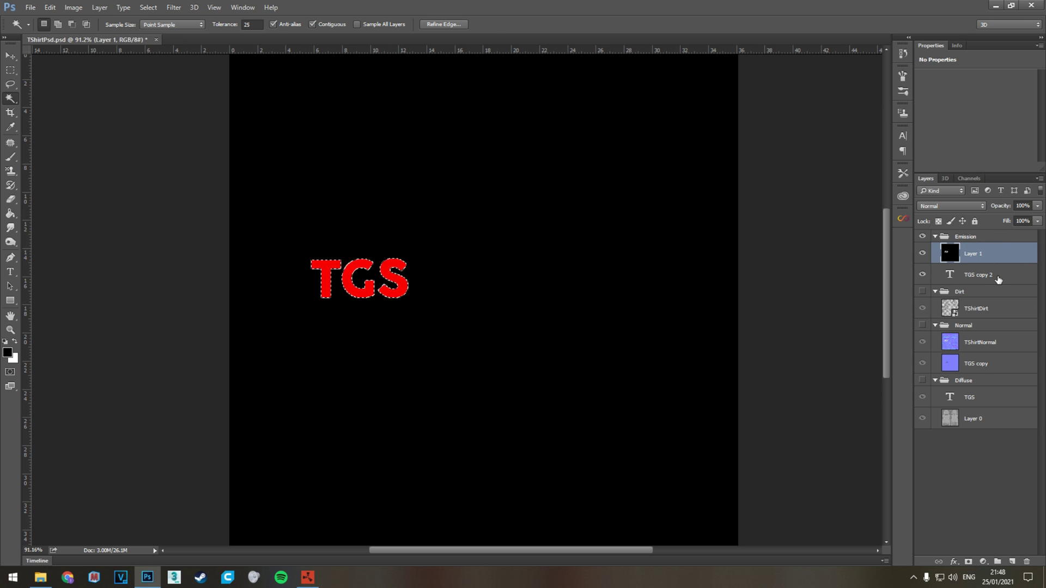
{"action": "key", "text": "v"}
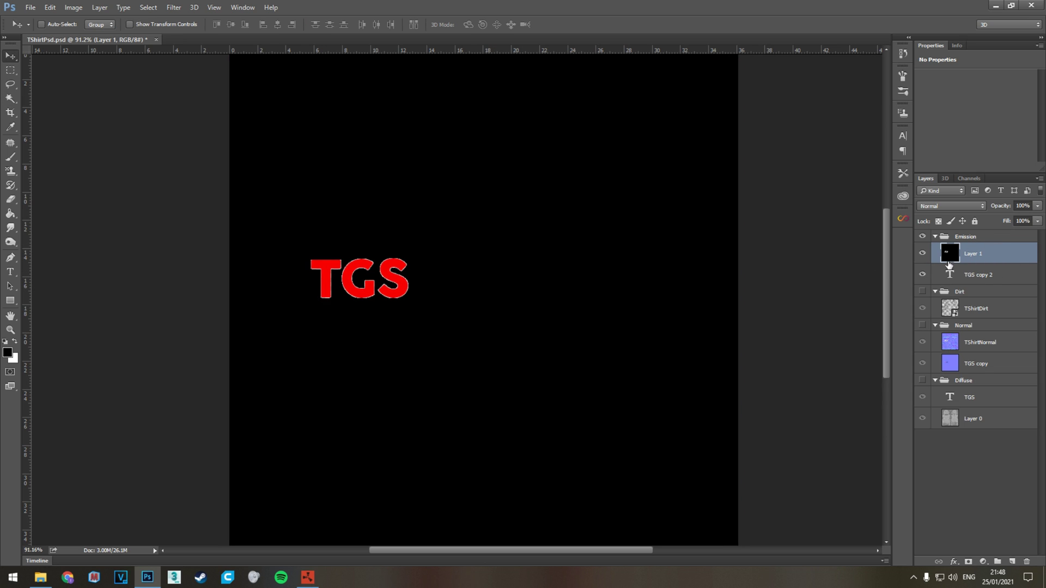
{"action": "left_click", "coordinate": [922, 274]}
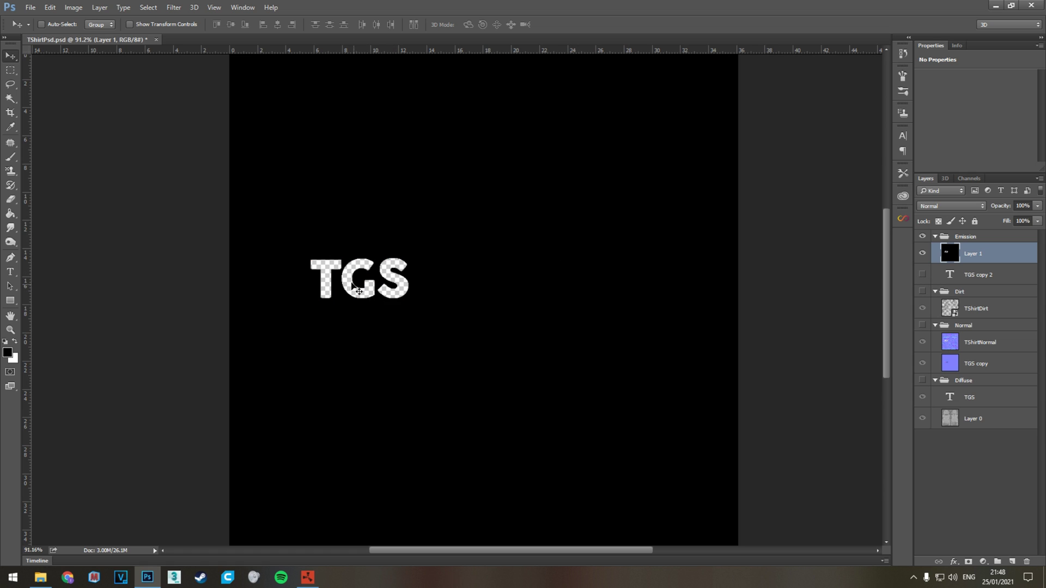
{"action": "scroll", "coordinate": [479, 320], "scroll_direction": "down", "scroll_amount": 2}
{"action": "scroll", "coordinate": [479, 320], "scroll_direction": "up", "scroll_amount": 1}
{"action": "scroll", "coordinate": [349, 233], "scroll_direction": "down", "scroll_amount": 1}
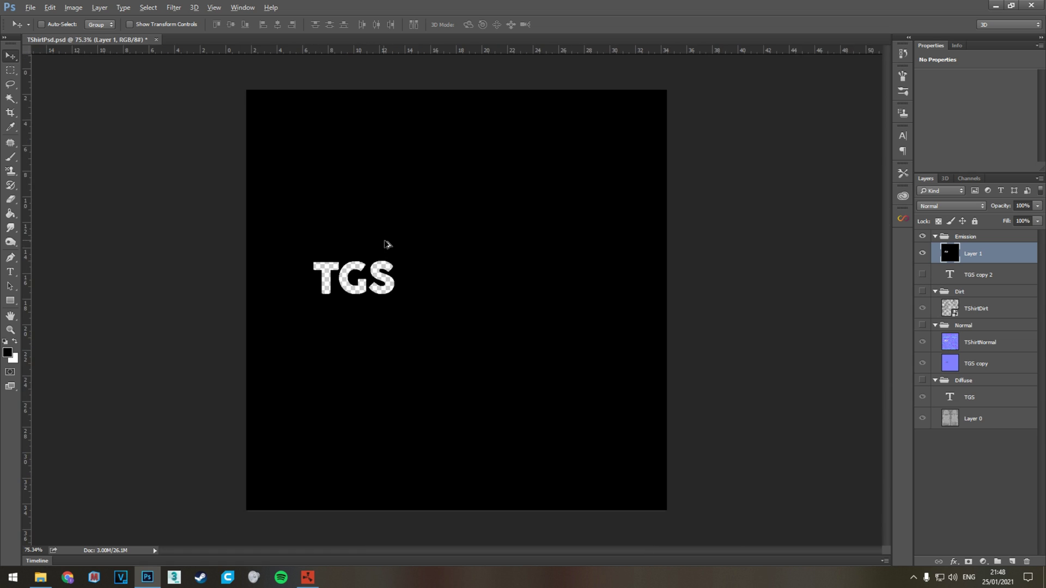
Save the emission image as NewTShirtEmission.png in PNG format and return to Rust.
{"action": "left_click", "coordinate": [32, 8]}
{"action": "left_click", "coordinate": [141, 128]}
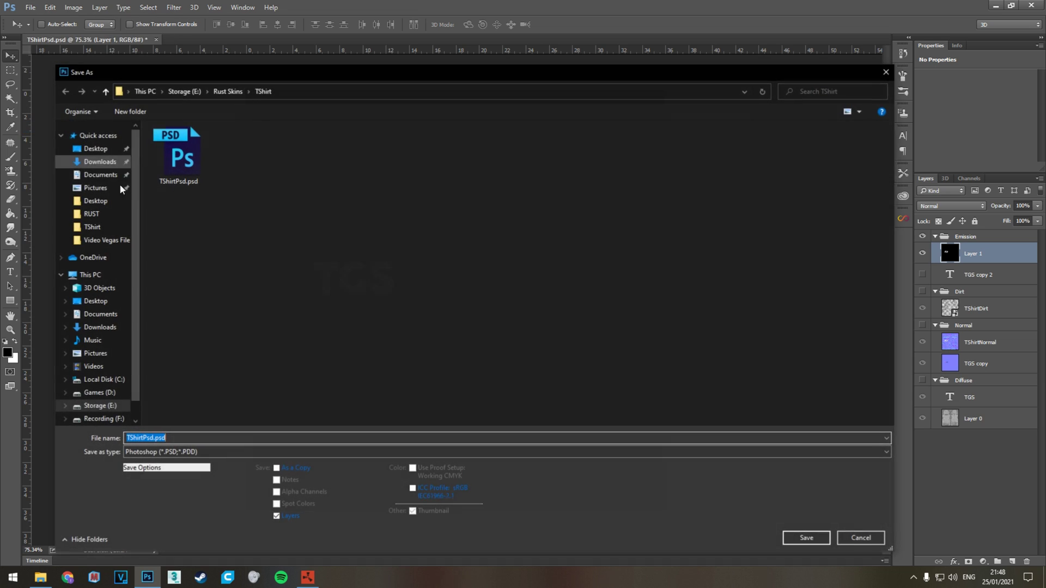
{"action": "left_click", "coordinate": [126, 438]}
{"action": "type", "text": "New"}
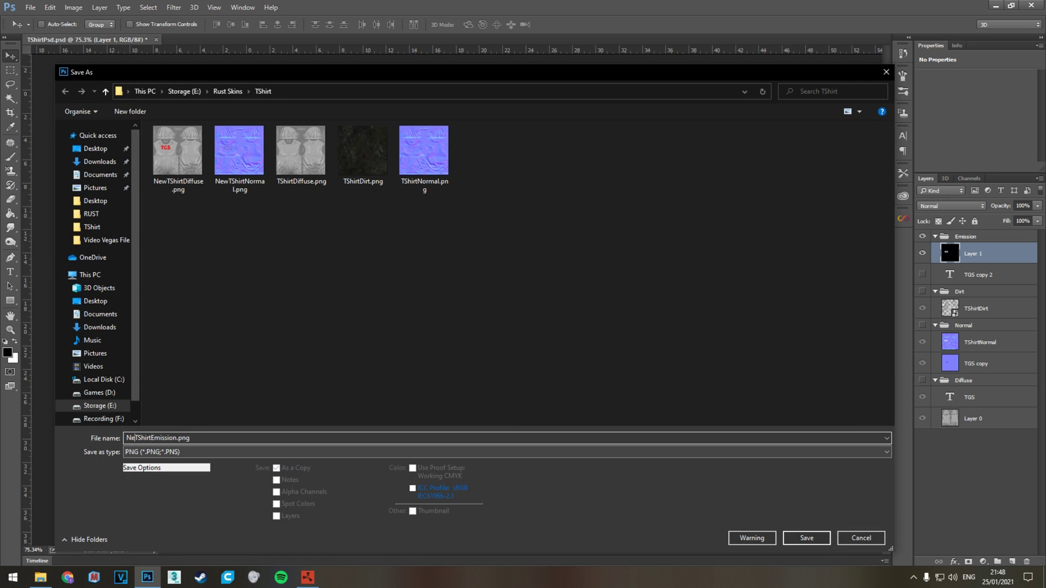
{"action": "key", "text": "Return"}
{"action": "key", "text": "Return"}
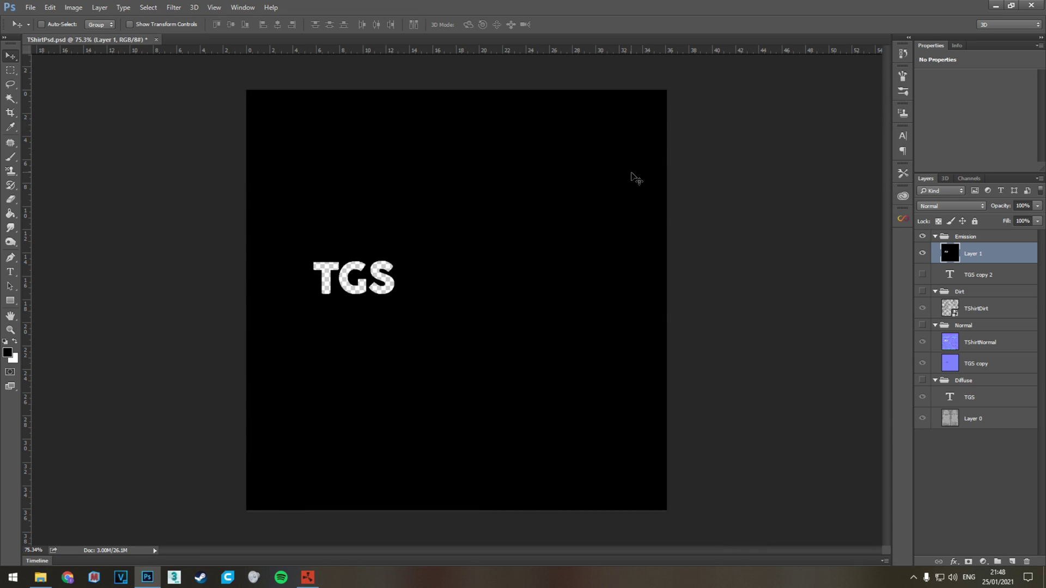
{"action": "key", "text": "alt+Tab"}
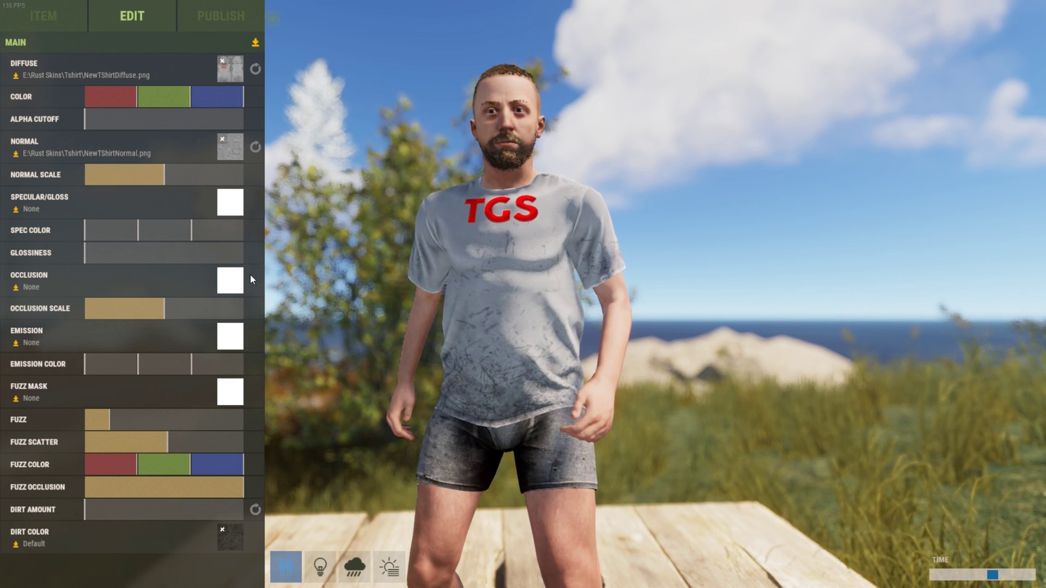
Load NewTShirtEmission.png into the Emission slot and switch the preview to night.
{"action": "left_click", "coordinate": [229, 336]}
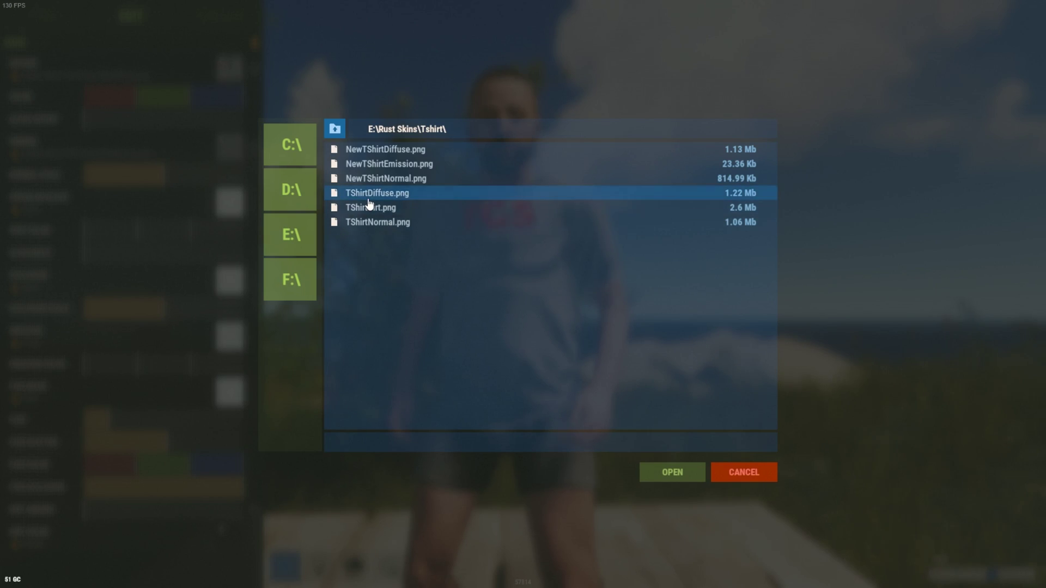
{"action": "double_click", "coordinate": [401, 178]}
{"action": "left_click", "coordinate": [1038, 575]}
{"action": "left_click", "coordinate": [1038, 576]}
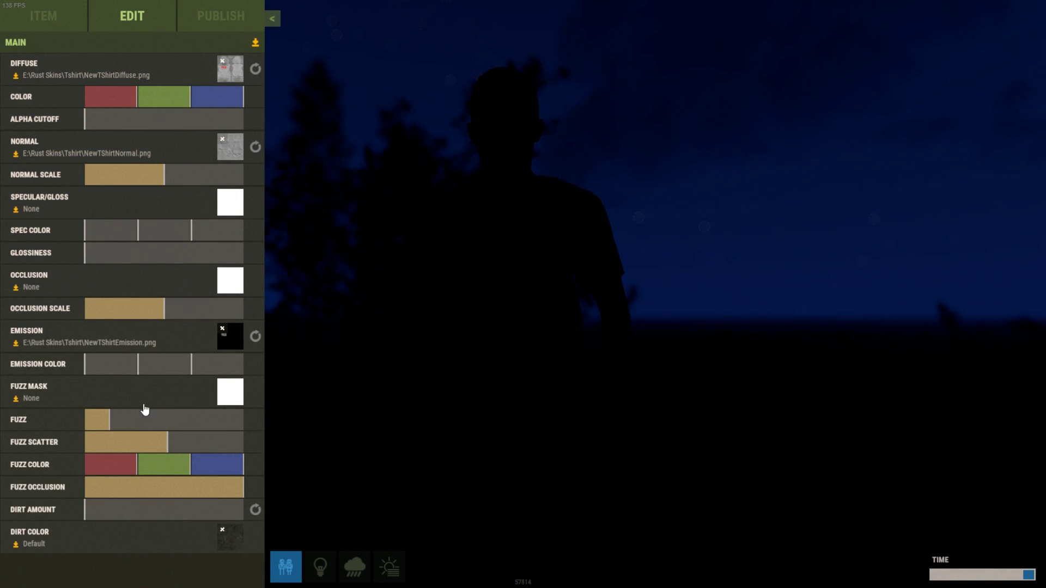
Try different Emission Color RGB mixes, testing red, yellow, blue and white glows.
{"action": "left_click_drag", "start_coordinate": [91, 374], "coordinate": [97, 374]}
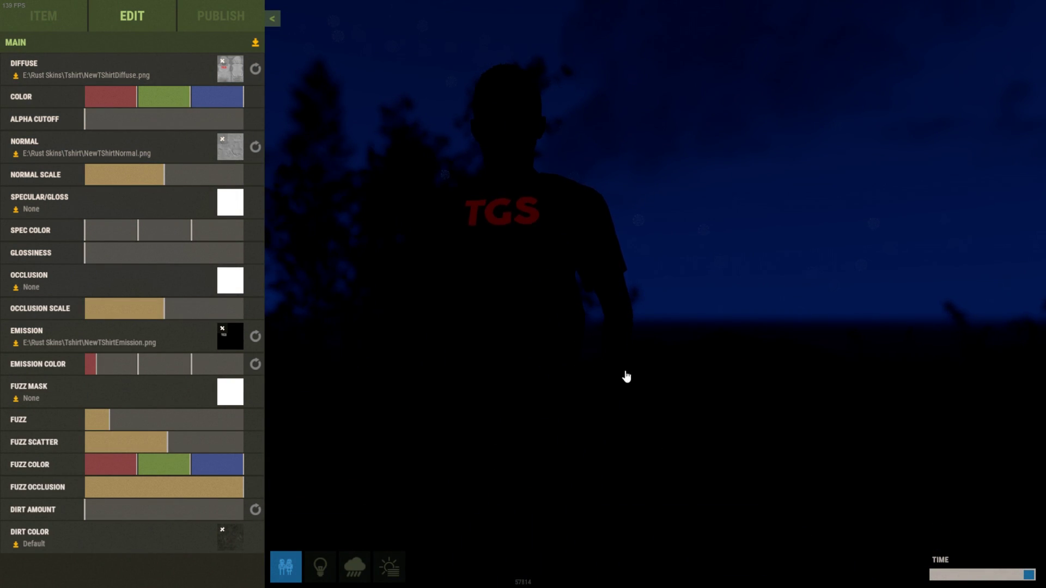
{"action": "left_click_drag", "start_coordinate": [625, 375], "coordinate": [382, 348]}
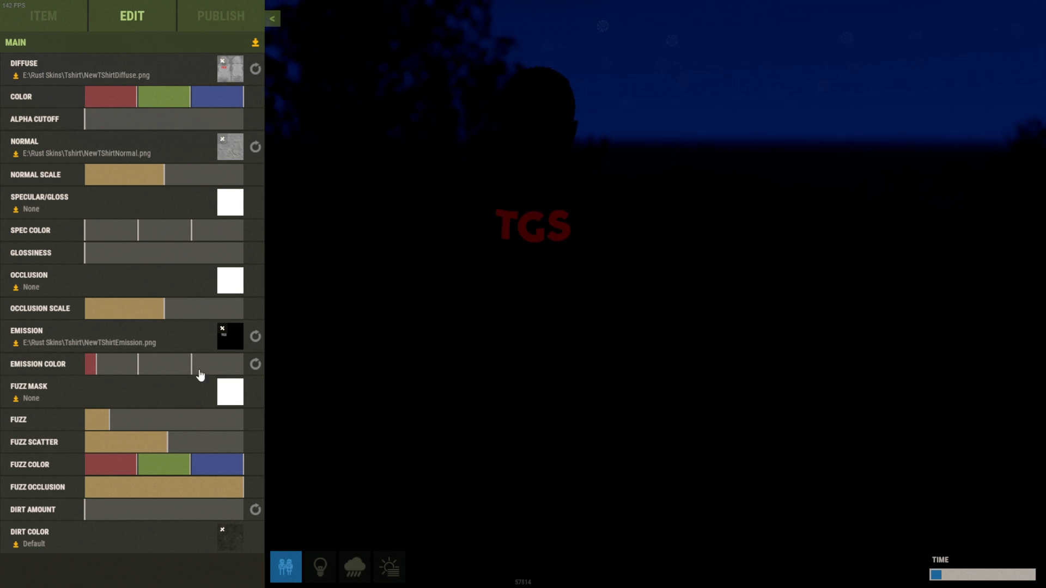
{"action": "left_click", "coordinate": [134, 370]}
{"action": "left_click_drag", "start_coordinate": [167, 369], "coordinate": [192, 373]}
{"action": "left_click_drag", "start_coordinate": [190, 374], "coordinate": [141, 374]}
{"action": "left_click_drag", "start_coordinate": [133, 370], "coordinate": [78, 367]}
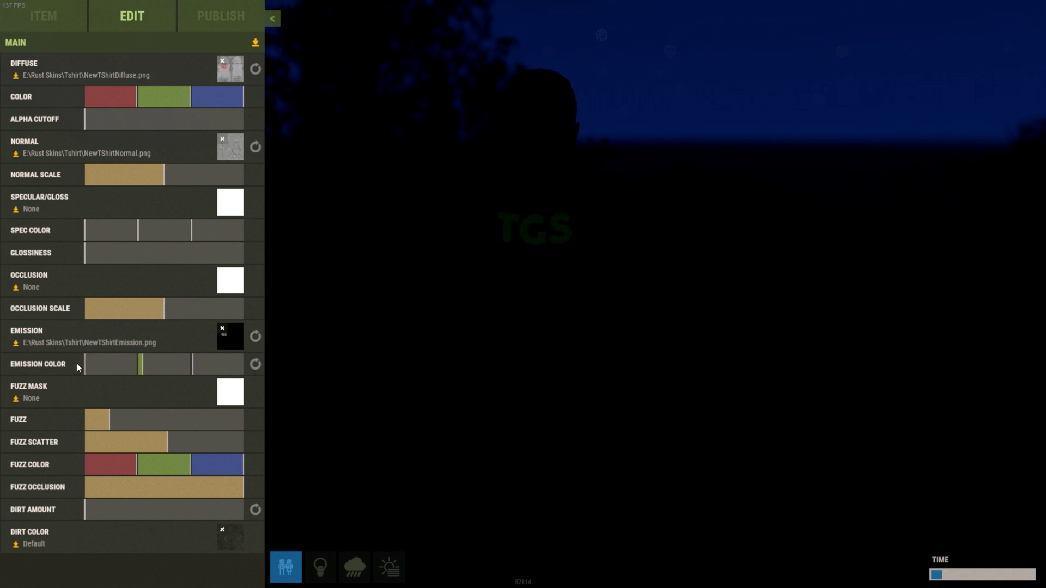
{"action": "left_click", "coordinate": [243, 369]}
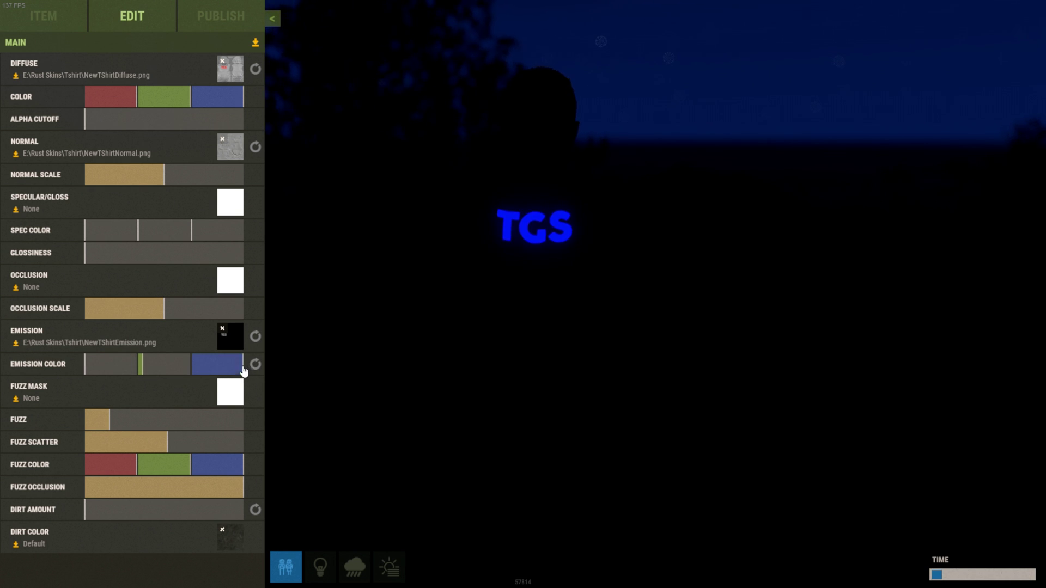
{"action": "left_click_drag", "start_coordinate": [158, 371], "coordinate": [270, 369]}
{"action": "left_click_drag", "start_coordinate": [113, 370], "coordinate": [180, 367]}
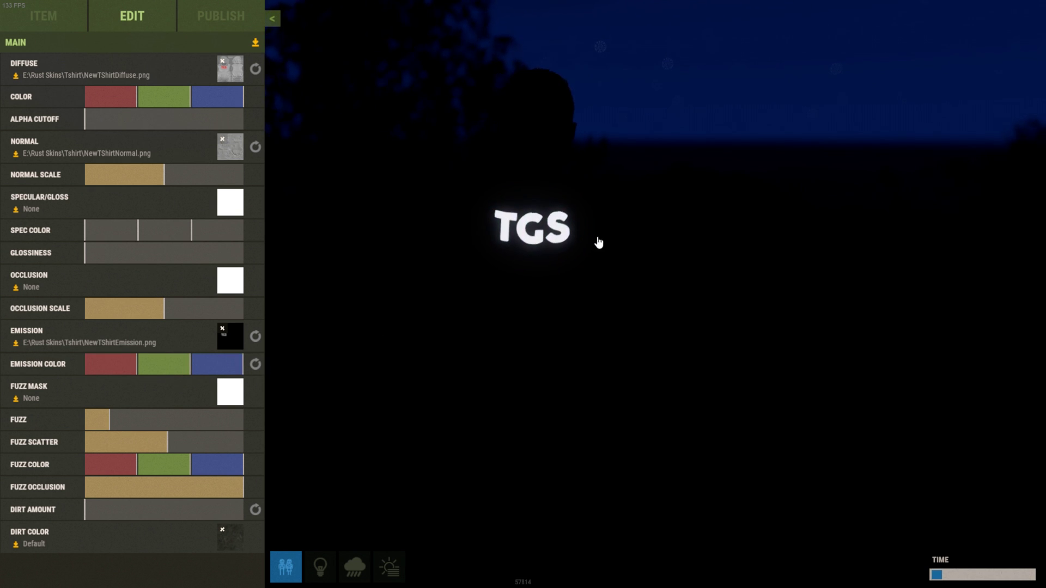
Return to daylight and lower the emission colour until the TGS logo glows dim red.
{"action": "mouse_move", "coordinate": [976, 574]}
{"action": "left_mouse_down"}
{"action": "mouse_move", "coordinate": [1004, 578]}
{"action": "mouse_move", "coordinate": [954, 575]}
{"action": "mouse_move", "coordinate": [997, 577]}
{"action": "mouse_move", "coordinate": [975, 575]}
{"action": "left_mouse_up"}
{"action": "scroll", "coordinate": [689, 436], "scroll_direction": "up", "scroll_amount": 3}
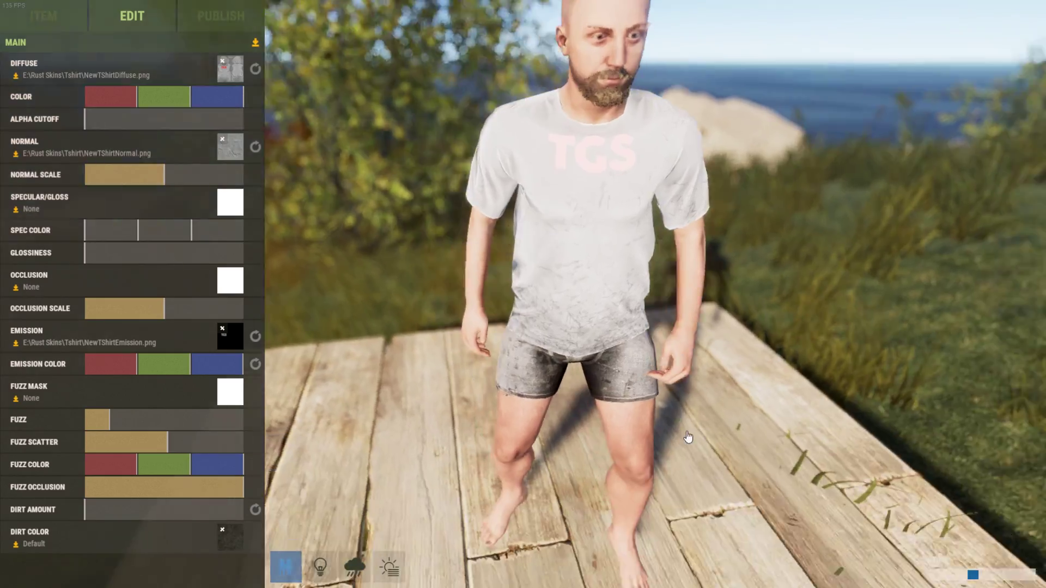
{"action": "left_click_drag", "start_coordinate": [689, 437], "coordinate": [747, 393]}
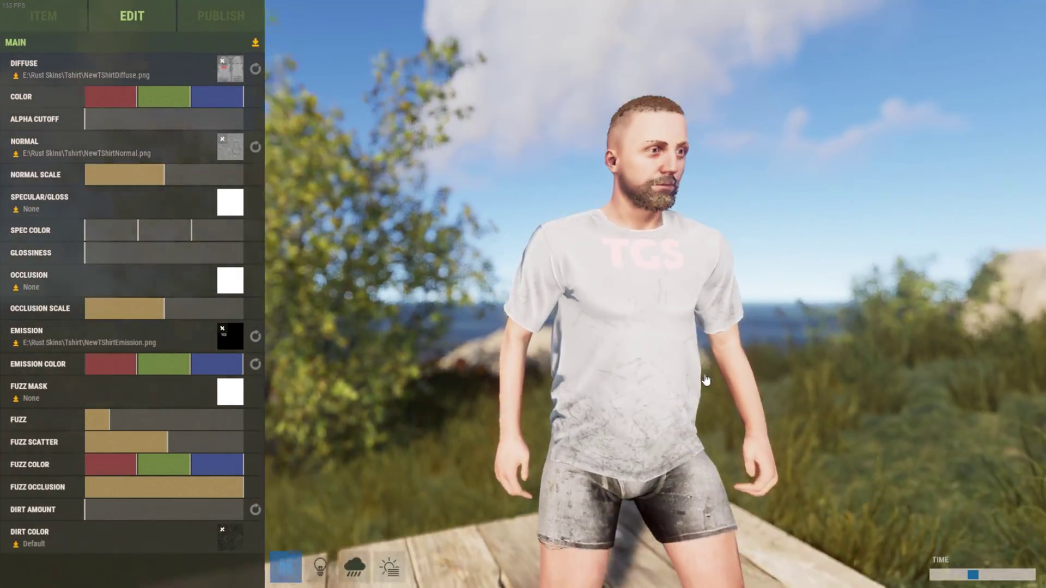
{"action": "scroll", "coordinate": [677, 367], "scroll_direction": "up", "scroll_amount": 3}
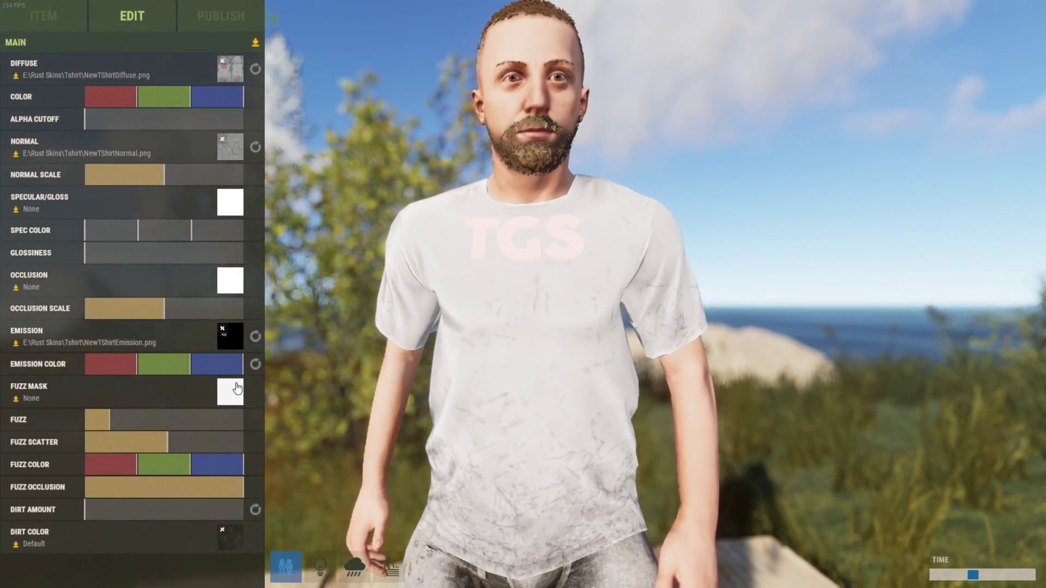
{"action": "left_click", "coordinate": [205, 371]}
{"action": "left_click_drag", "start_coordinate": [204, 371], "coordinate": [96, 373]}
{"action": "left_click_drag", "start_coordinate": [973, 576], "coordinate": [1003, 577]}
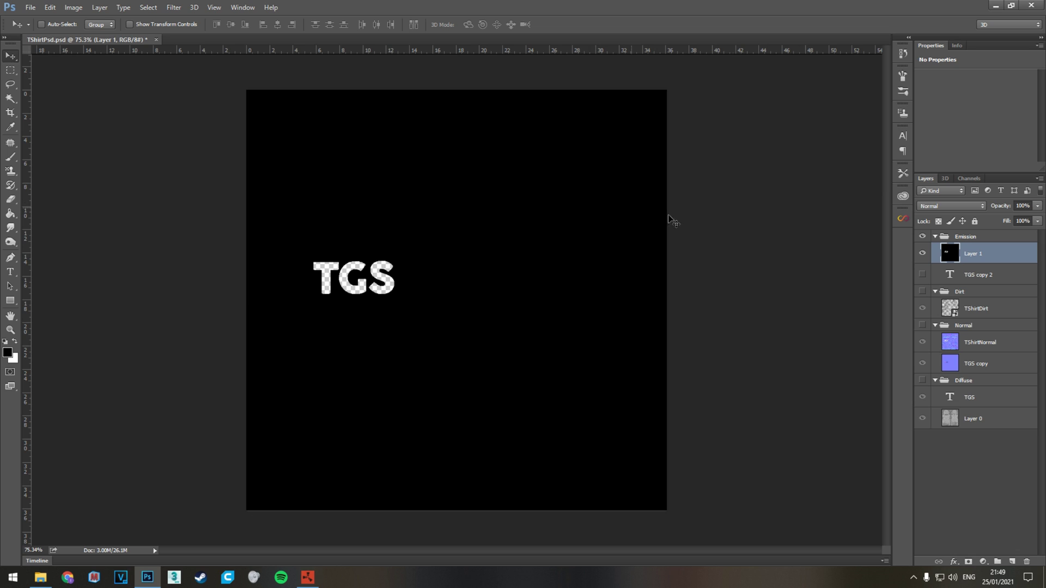
Hide the Emission group, reveal the Dirt group, and add an empty Layer 2 above TShirtDirt.
{"action": "left_click", "coordinate": [923, 238]}
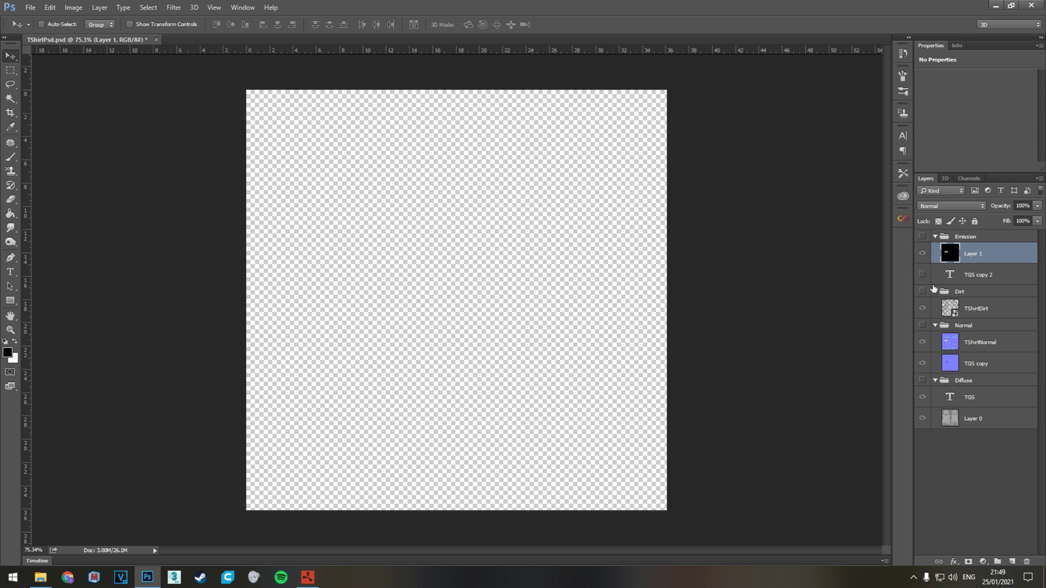
{"action": "left_click", "coordinate": [967, 294]}
{"action": "left_click", "coordinate": [923, 292]}
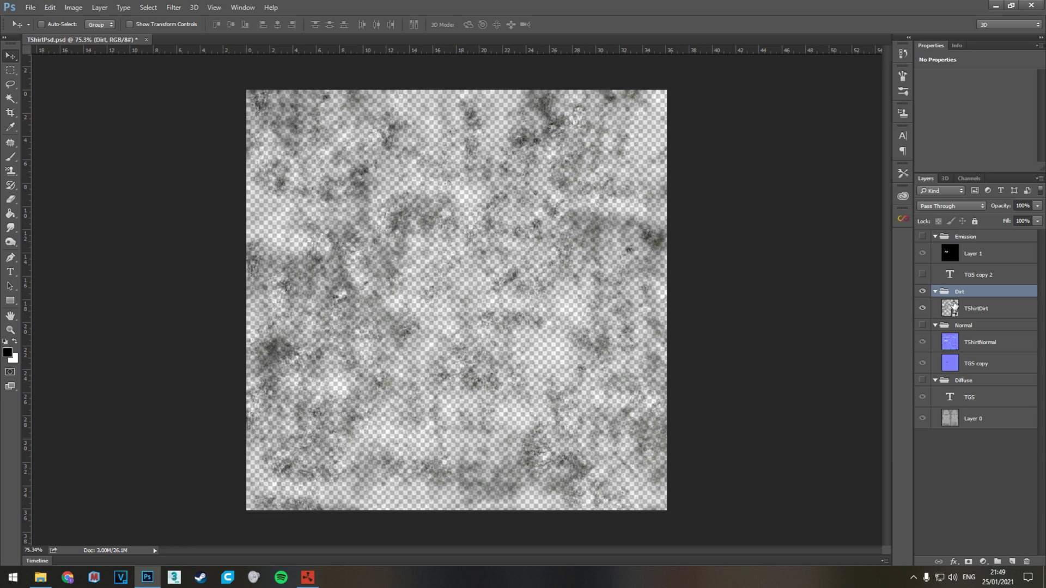
{"action": "left_click", "coordinate": [1012, 562]}
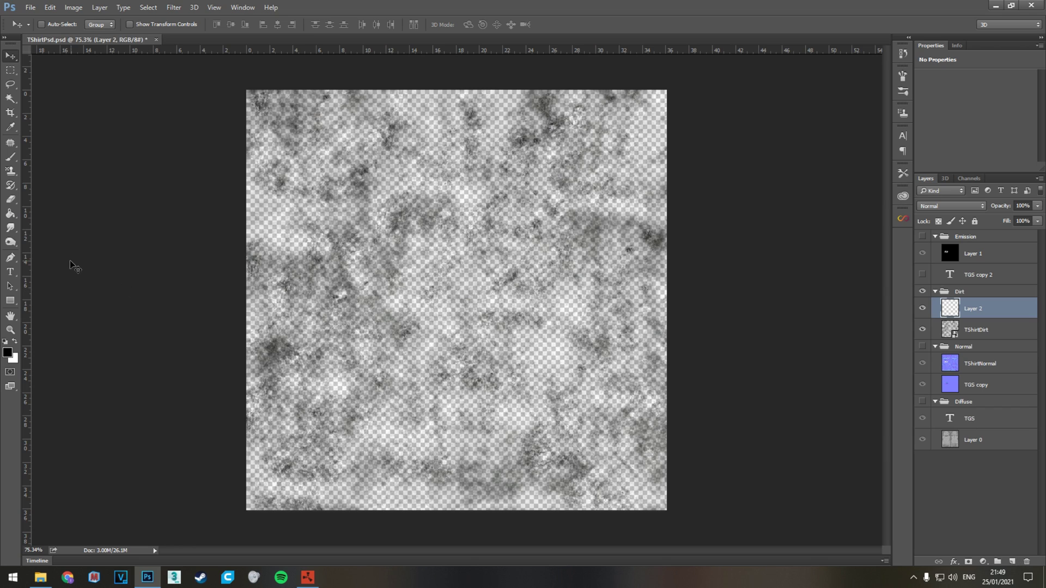
Switch to the Pattern Stamp tool, hide TShirtDirt, and undo a test dab.
{"action": "left_click", "coordinate": [10, 171]}
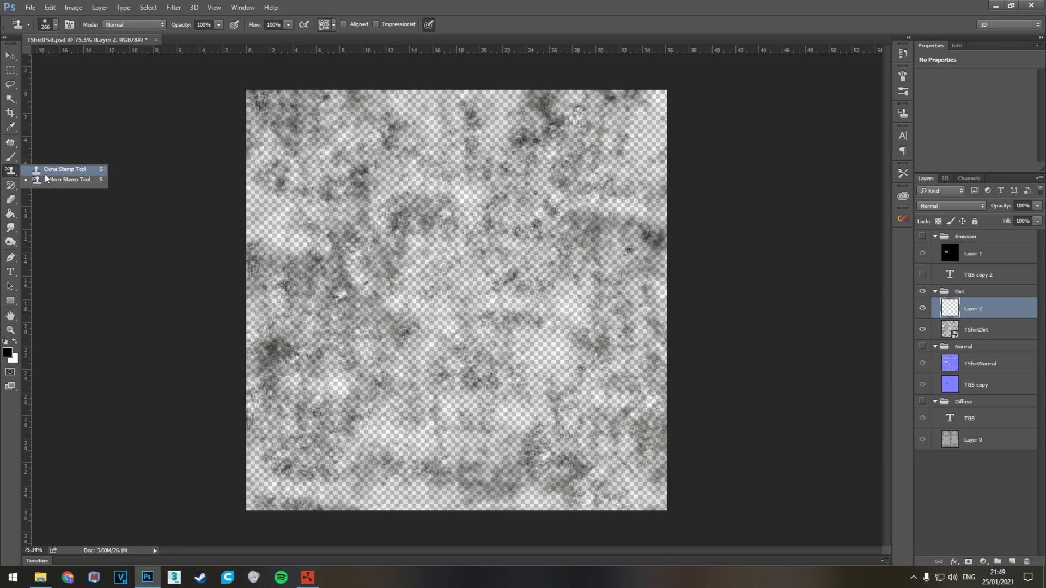
{"action": "left_click", "coordinate": [67, 179]}
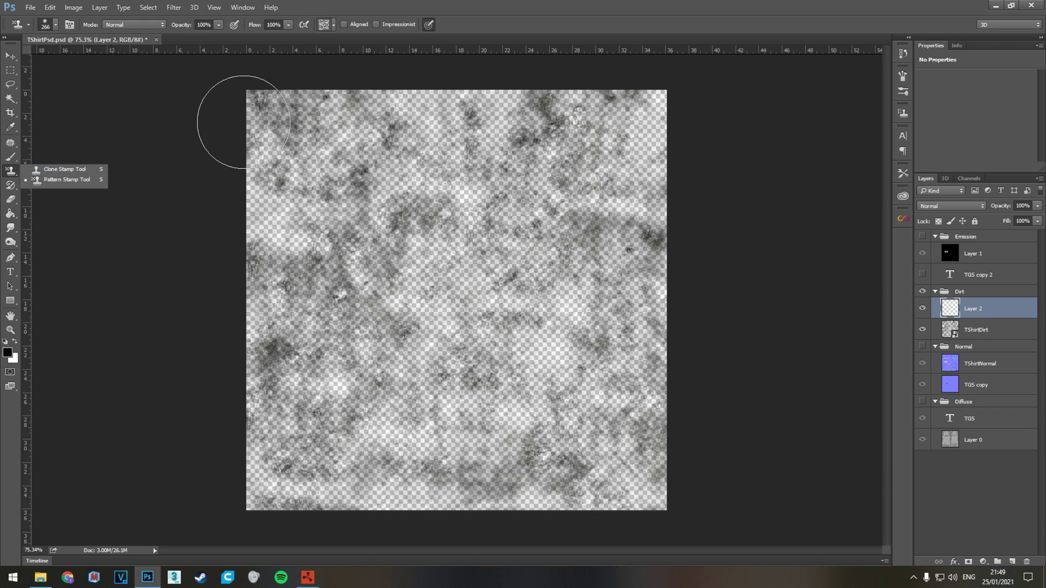
{"action": "left_click", "coordinate": [929, 333]}
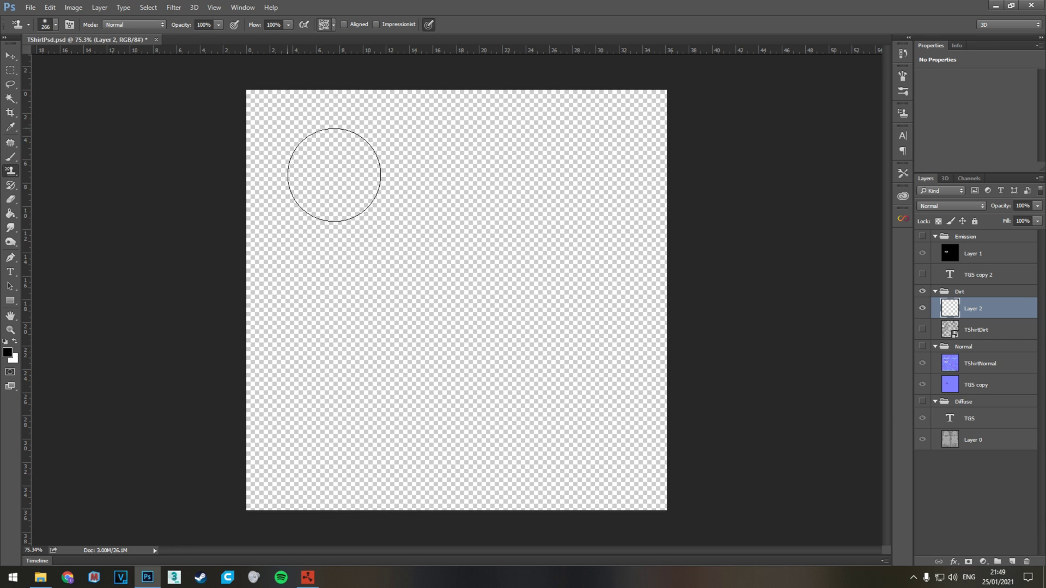
{"action": "left_click", "coordinate": [288, 134]}
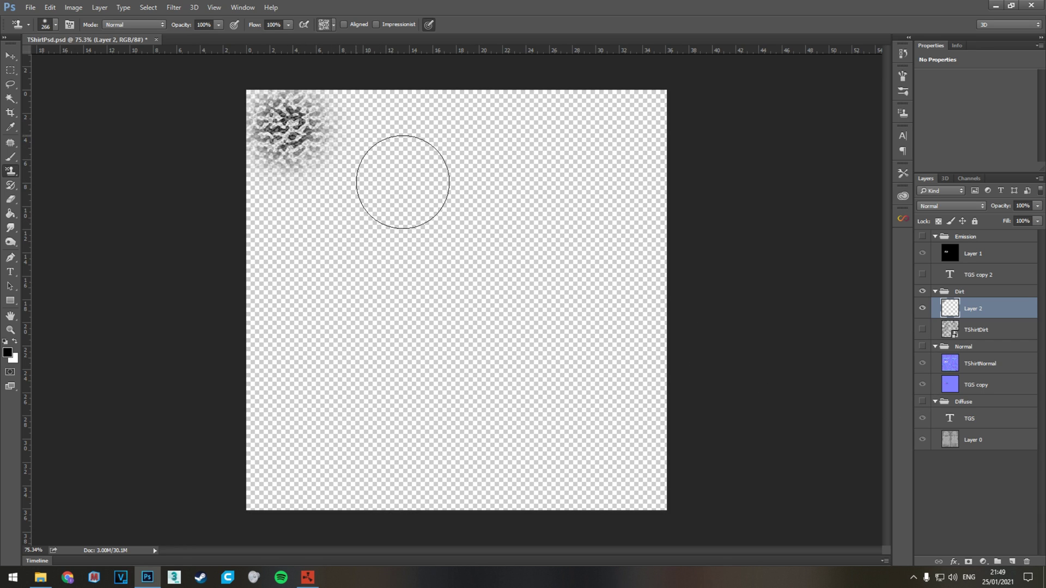
{"action": "key", "text": "ctrl+z"}
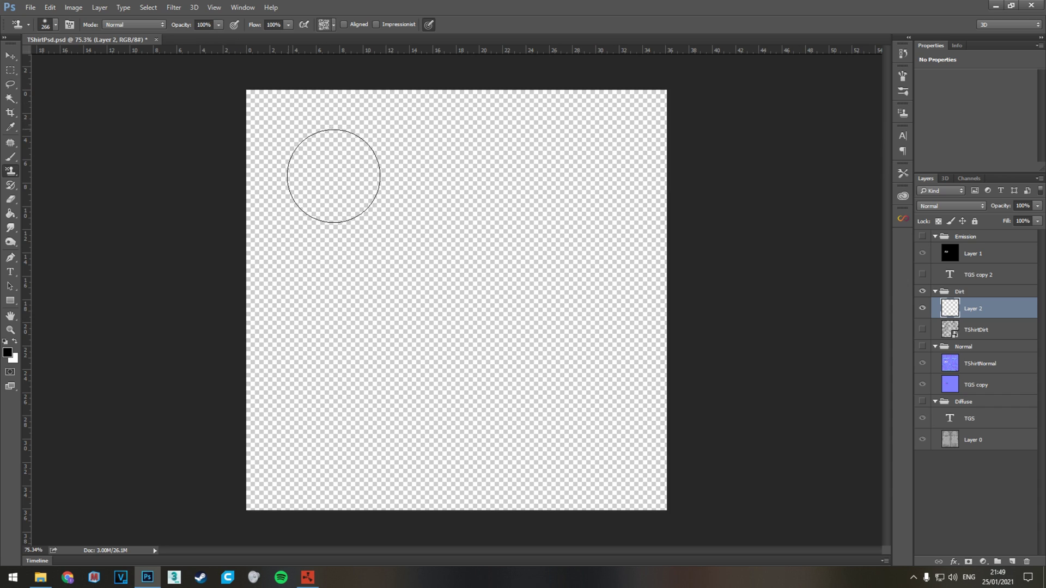
Pick a dirt pattern and trial-stamp it across the top band, then undo it.
{"action": "left_click", "coordinate": [331, 26]}
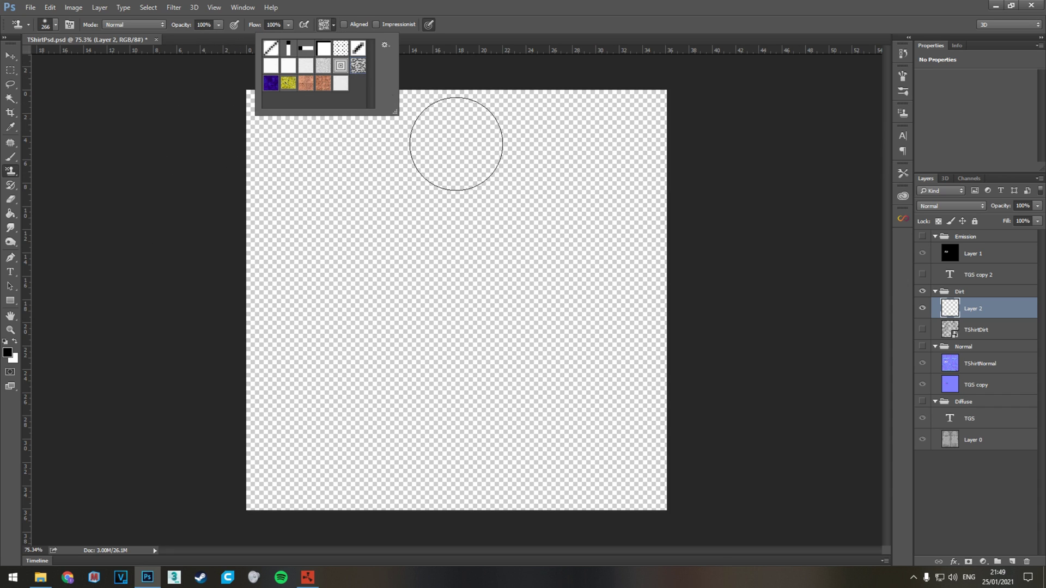
{"action": "left_click", "coordinate": [517, 103]}
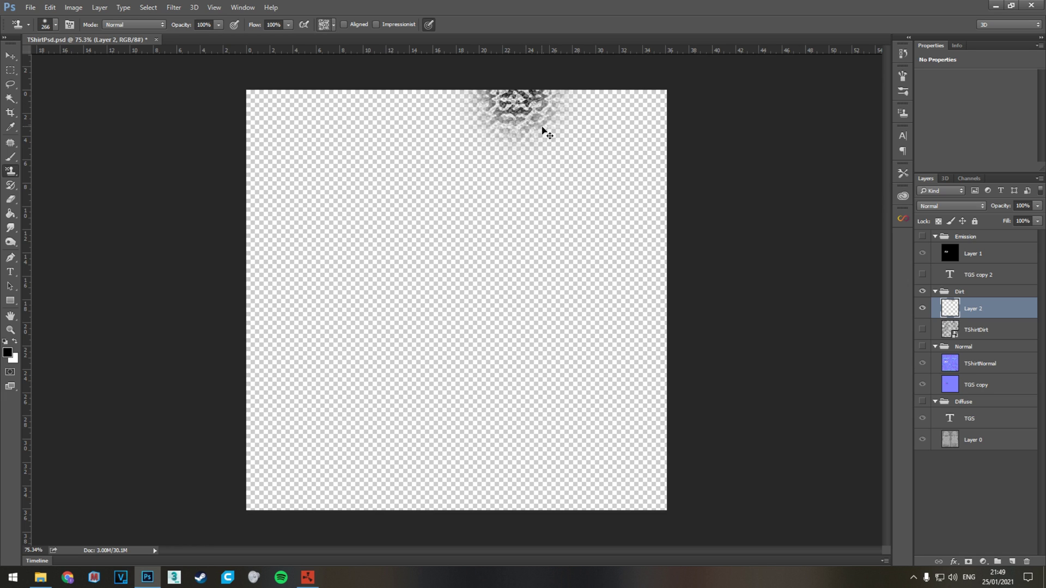
{"action": "key", "text": "ctrl+z"}
{"action": "left_click", "coordinate": [420, 174]}
{"action": "mouse_move", "coordinate": [518, 217]}
{"action": "left_mouse_down"}
{"action": "mouse_move", "coordinate": [595, 159]}
{"action": "mouse_move", "coordinate": [680, 215]}
{"action": "left_mouse_up"}
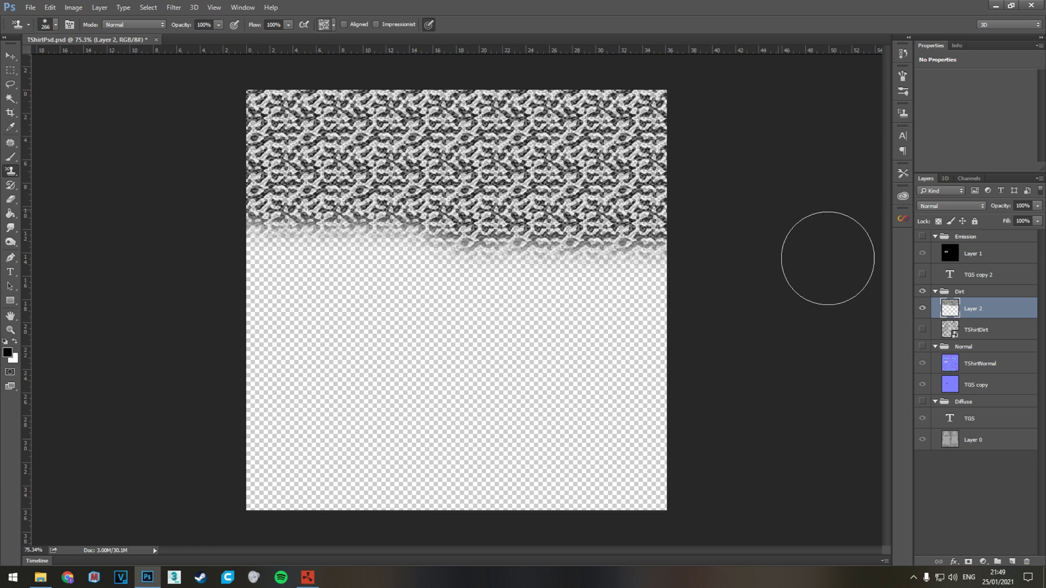
{"action": "key", "text": "ctrl+z"}
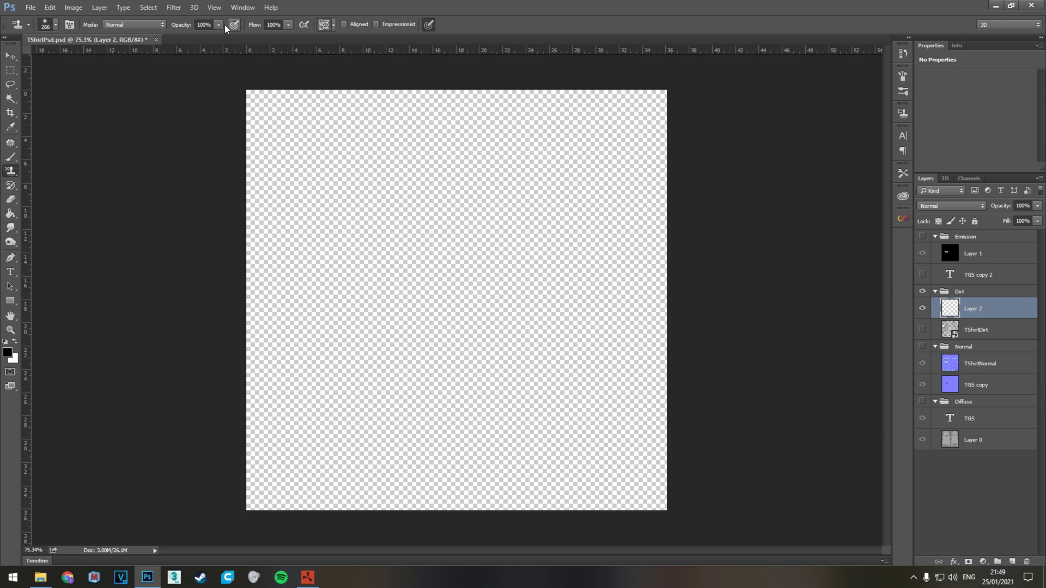
Stamp light dirt patches along the left edge and toward the centre of Layer 2.
{"action": "left_click", "coordinate": [346, 142]}
{"action": "left_click", "coordinate": [273, 117]}
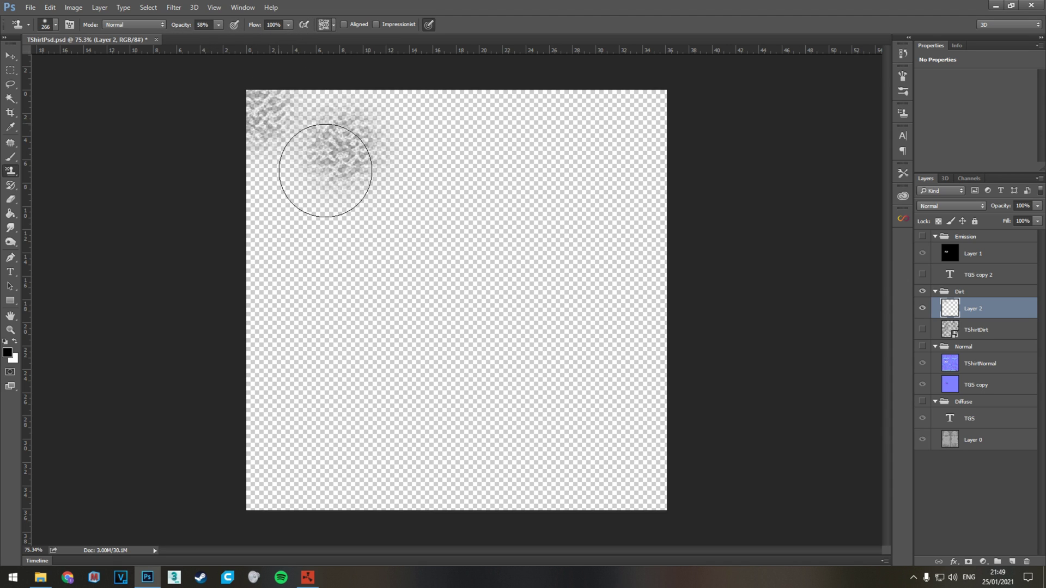
{"action": "left_click", "coordinate": [286, 256]}
{"action": "left_click", "coordinate": [294, 385]}
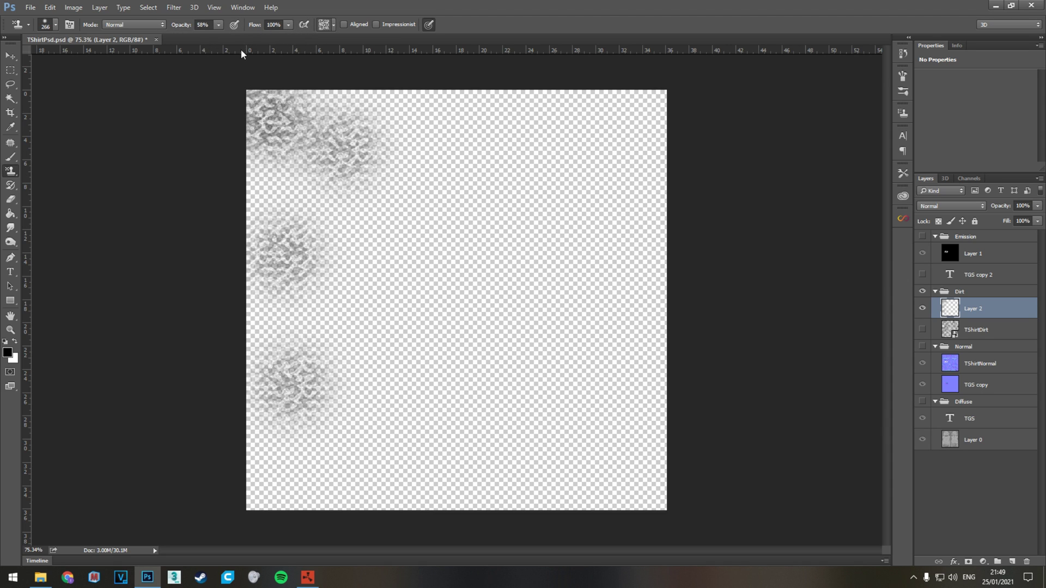
{"action": "left_click", "coordinate": [440, 420]}
{"action": "left_click", "coordinate": [495, 344]}
{"action": "left_click", "coordinate": [556, 260]}
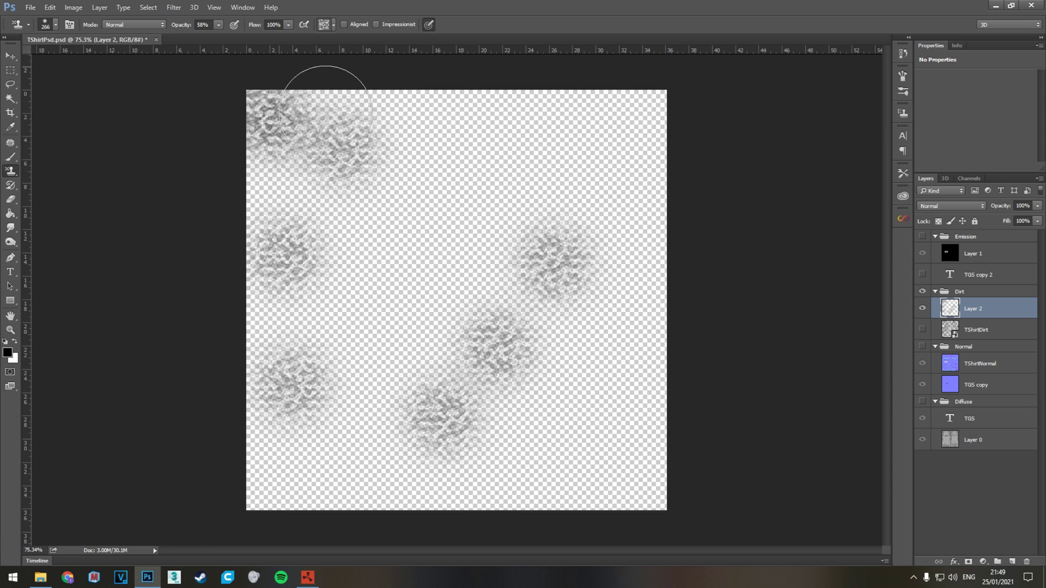
Raise the stamp opacity to 78% and stamp darker dirt patches on the left and centre.
{"action": "left_click", "coordinate": [218, 24]}
{"action": "left_click_drag", "start_coordinate": [218, 36], "coordinate": [230, 36]}
{"action": "left_click", "coordinate": [357, 244]}
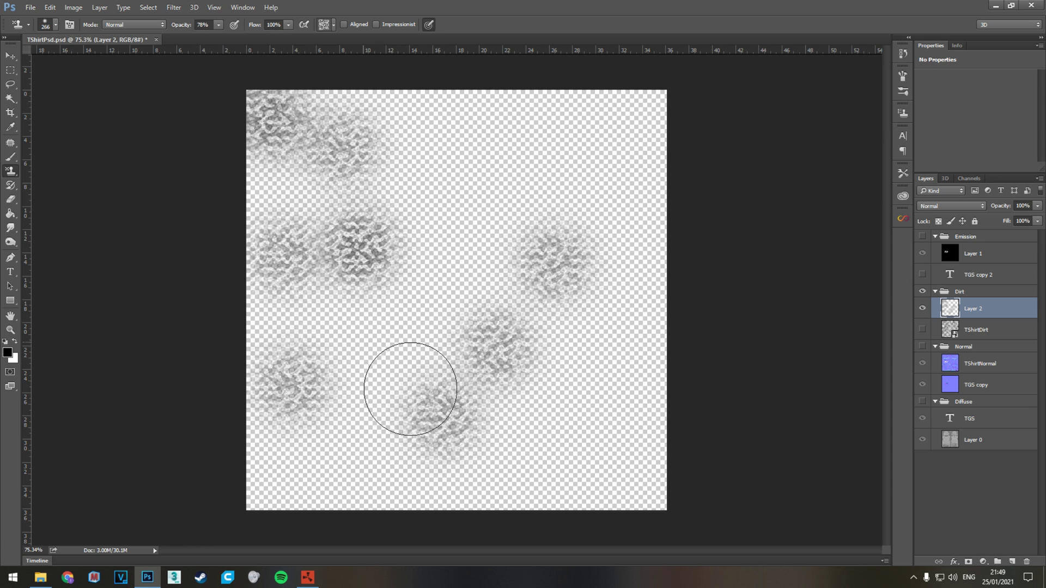
{"action": "left_click", "coordinate": [363, 338]}
{"action": "left_click", "coordinate": [435, 424]}
{"action": "left_click", "coordinate": [569, 467]}
{"action": "left_click", "coordinate": [447, 273]}
Stamp dirt patches across the upper half, then paint a faint 15% opacity wash.
{"action": "left_click", "coordinate": [476, 188]}
{"action": "left_click", "coordinate": [509, 136]}
{"action": "left_click", "coordinate": [442, 120]}
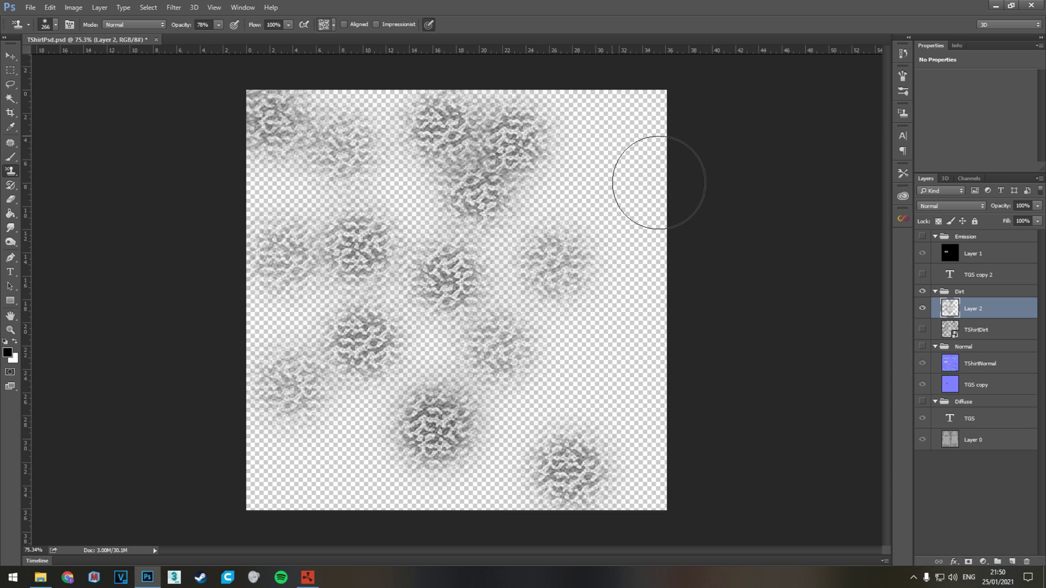
{"action": "left_click", "coordinate": [615, 131]}
{"action": "left_click_drag", "start_coordinate": [210, 37], "coordinate": [183, 37]}
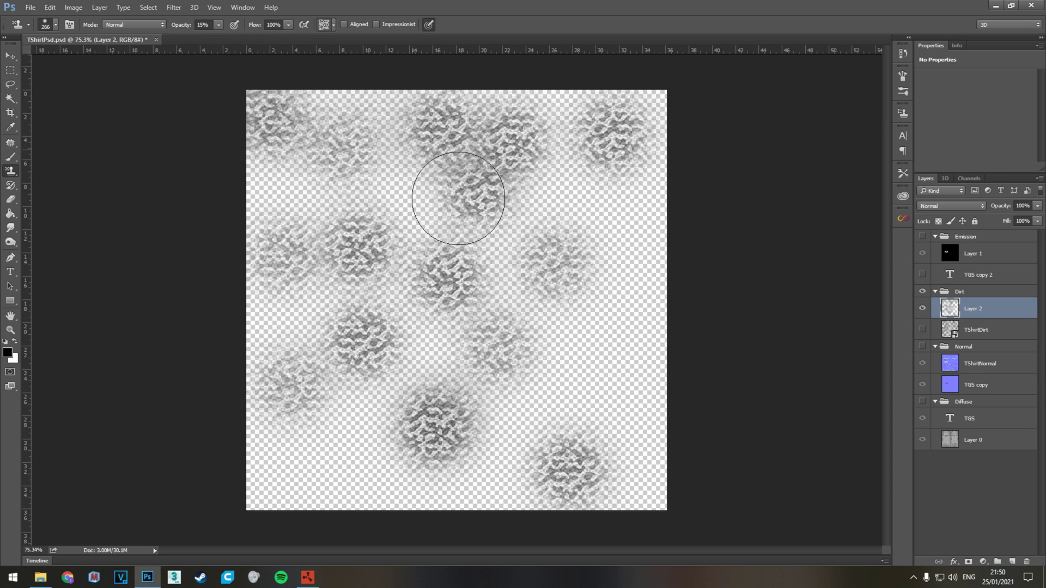
{"action": "mouse_move", "coordinate": [318, 267]}
{"action": "left_mouse_down"}
{"action": "mouse_move", "coordinate": [347, 251]}
{"action": "mouse_move", "coordinate": [328, 254]}
{"action": "mouse_move", "coordinate": [349, 339]}
{"action": "mouse_move", "coordinate": [326, 377]}
{"action": "mouse_move", "coordinate": [315, 507]}
{"action": "mouse_move", "coordinate": [354, 480]}
{"action": "mouse_move", "coordinate": [378, 539]}
{"action": "mouse_move", "coordinate": [312, 538]}
{"action": "mouse_move", "coordinate": [423, 540]}
{"action": "mouse_move", "coordinate": [374, 493]}
{"action": "mouse_move", "coordinate": [427, 434]}
{"action": "mouse_move", "coordinate": [455, 426]}
{"action": "mouse_move", "coordinate": [507, 533]}
{"action": "mouse_move", "coordinate": [557, 533]}
{"action": "mouse_move", "coordinate": [604, 511]}
{"action": "mouse_move", "coordinate": [552, 462]}
{"action": "mouse_move", "coordinate": [623, 400]}
{"action": "mouse_move", "coordinate": [670, 521]}
{"action": "mouse_move", "coordinate": [655, 383]}
{"action": "mouse_move", "coordinate": [666, 244]}
{"action": "mouse_move", "coordinate": [702, 165]}
{"action": "mouse_move", "coordinate": [602, 153]}
{"action": "mouse_move", "coordinate": [608, 225]}
{"action": "mouse_move", "coordinate": [563, 276]}
{"action": "mouse_move", "coordinate": [554, 324]}
{"action": "mouse_move", "coordinate": [584, 380]}
{"action": "mouse_move", "coordinate": [541, 421]}
{"action": "mouse_move", "coordinate": [459, 430]}
{"action": "mouse_move", "coordinate": [483, 376]}
{"action": "mouse_move", "coordinate": [451, 363]}
{"action": "mouse_move", "coordinate": [523, 237]}
{"action": "left_mouse_up"}
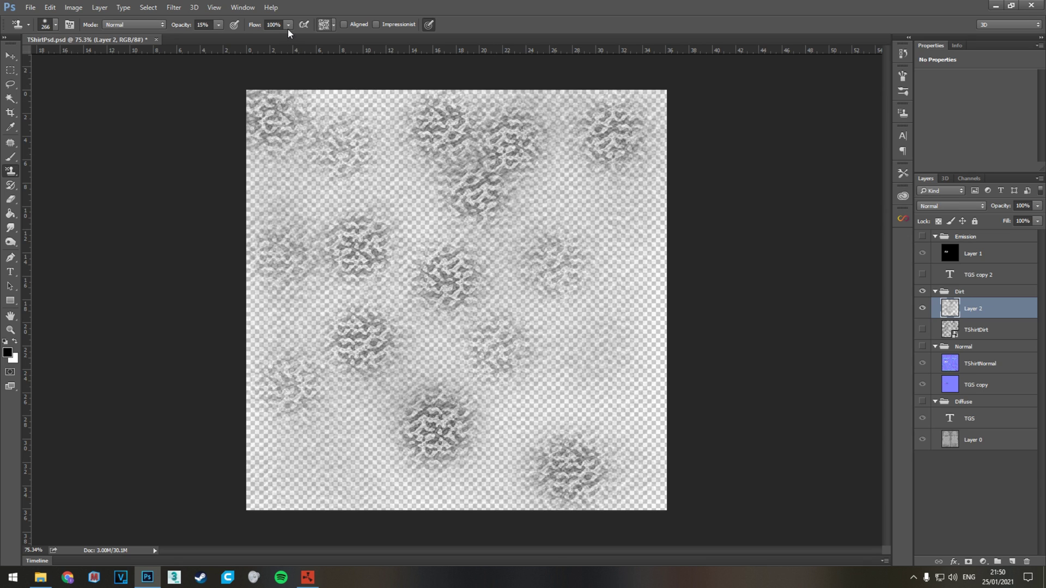
Save the dirt image as NewTShirtDirt.png in PNG format and return to Rust.
{"action": "left_click", "coordinate": [30, 7]}
{"action": "left_click", "coordinate": [45, 128]}
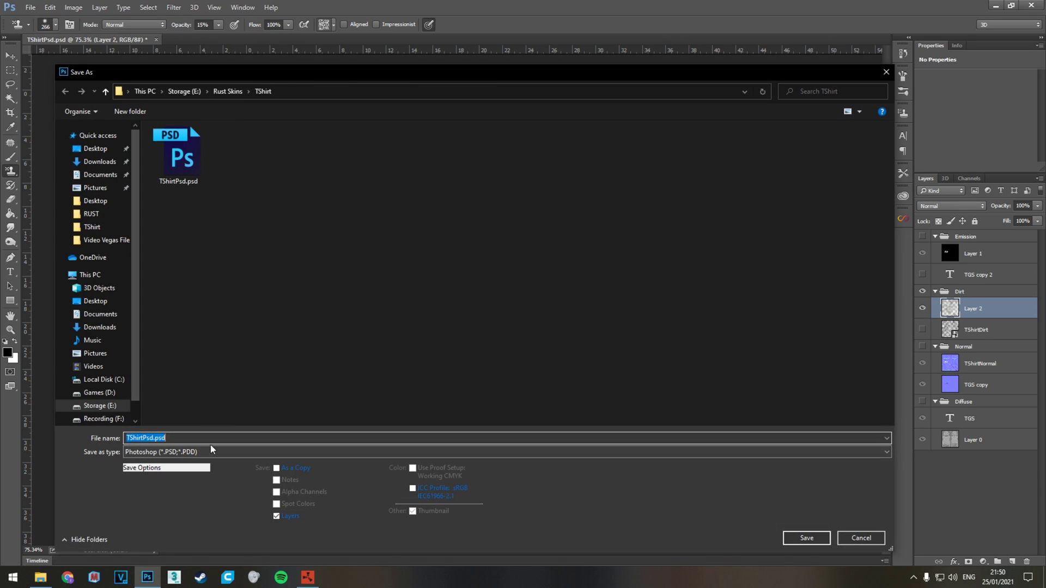
{"action": "left_click", "coordinate": [210, 452]}
{"action": "left_click", "coordinate": [178, 409]}
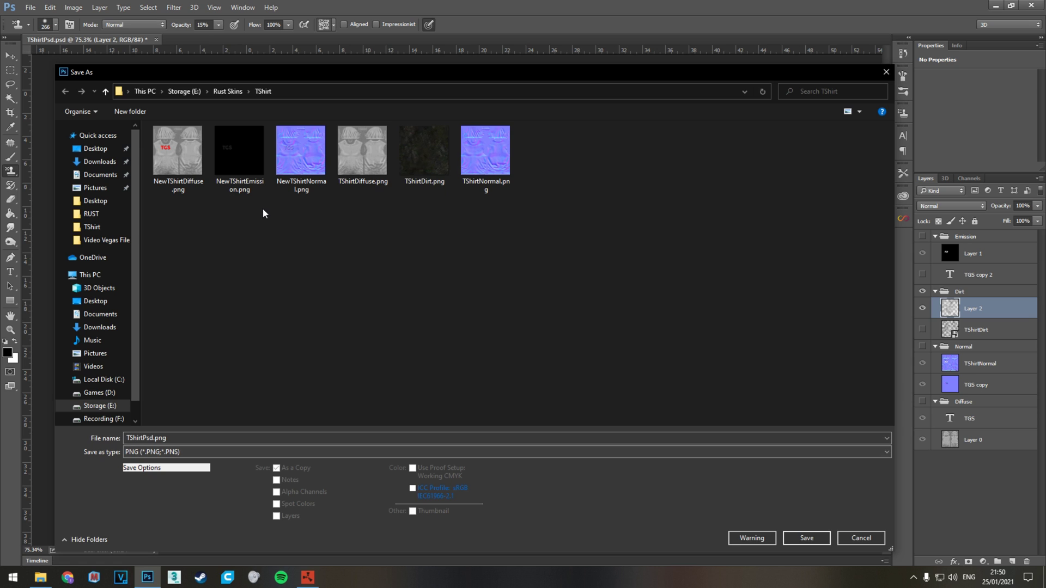
{"action": "left_click", "coordinate": [426, 161]}
{"action": "left_click", "coordinate": [124, 438]}
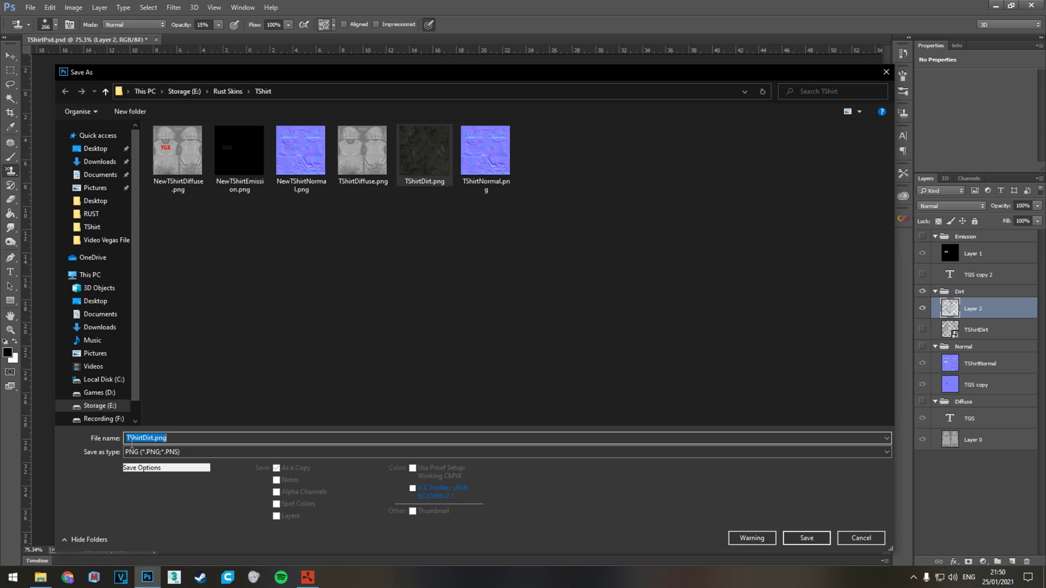
{"action": "left_click", "coordinate": [125, 438]}
{"action": "type", "text": "New"}
{"action": "key", "text": "Return"}
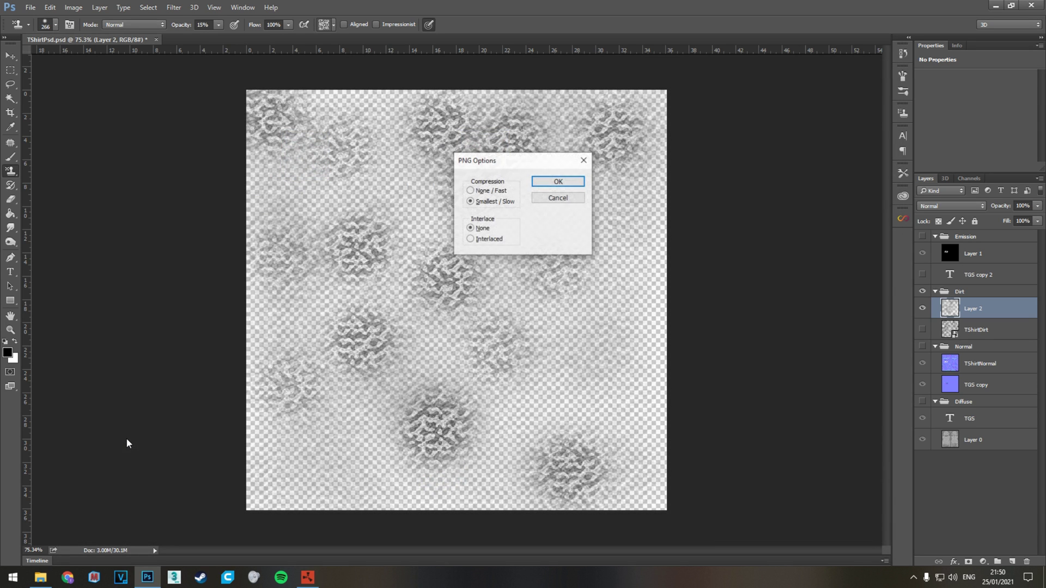
{"action": "key", "text": "Return"}
{"action": "key", "text": "alt+Tab"}
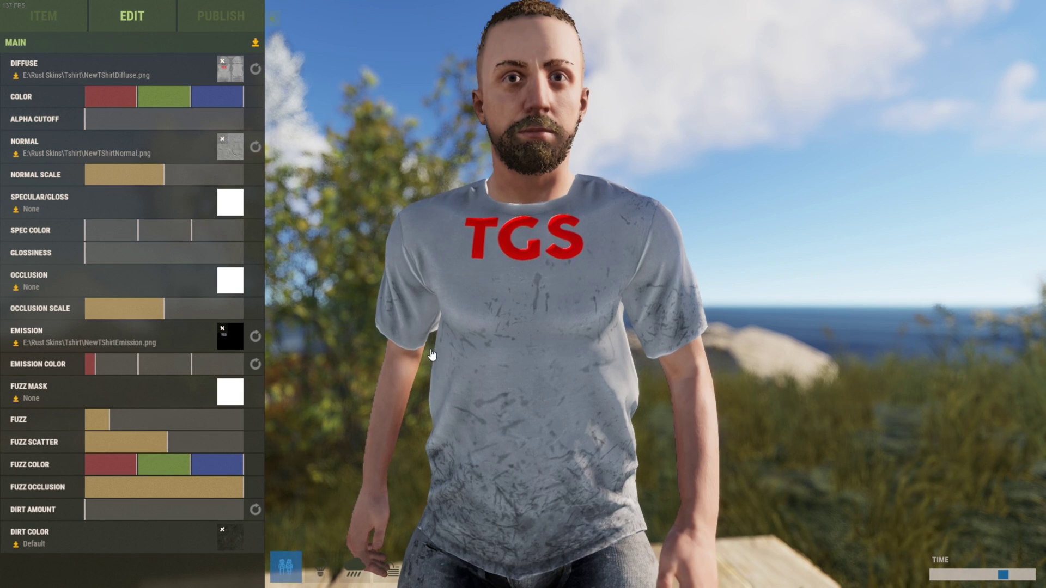
Load NewTShirtDirt.png into the Dirt Color slot and set the Dirt Amount low.
{"action": "left_click", "coordinate": [230, 538]}
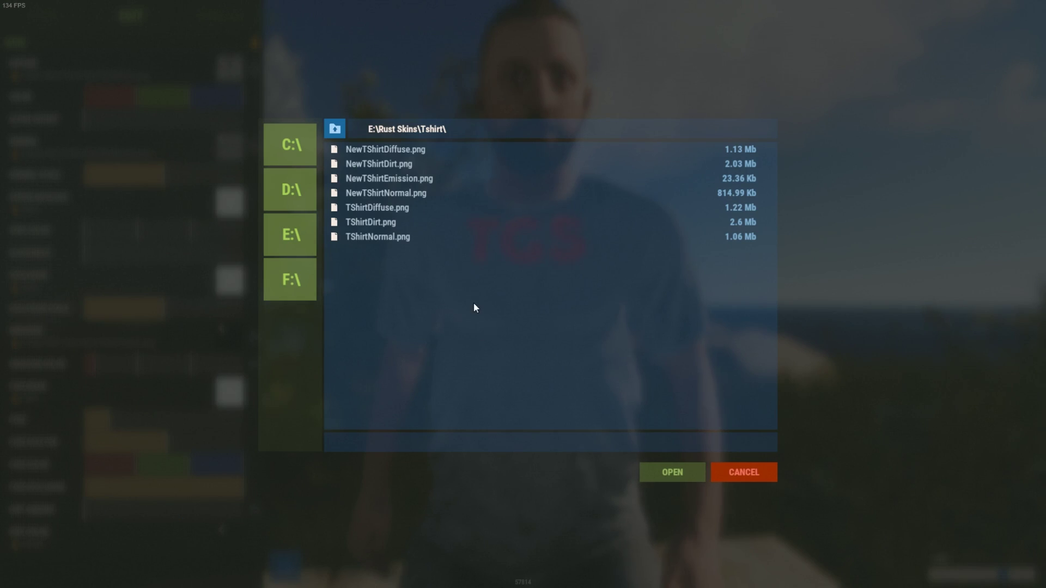
{"action": "left_click", "coordinate": [395, 166]}
{"action": "left_click", "coordinate": [672, 472]}
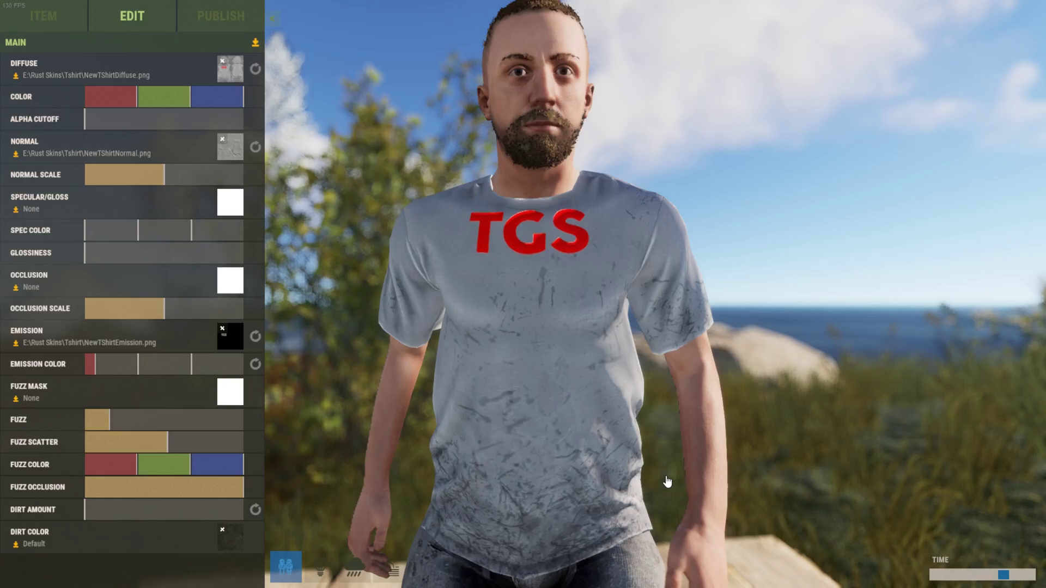
{"action": "left_click_drag", "start_coordinate": [133, 512], "coordinate": [250, 512]}
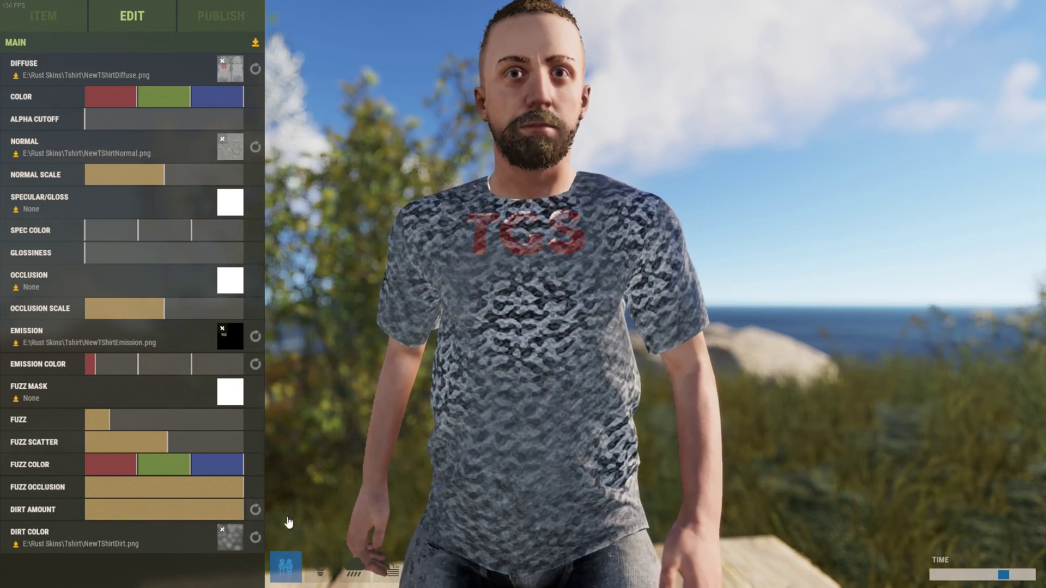
{"action": "mouse_move", "coordinate": [502, 463]}
{"action": "left_mouse_down"}
{"action": "mouse_move", "coordinate": [598, 498]}
{"action": "mouse_move", "coordinate": [604, 490]}
{"action": "mouse_move", "coordinate": [500, 472]}
{"action": "left_mouse_up"}
{"action": "left_click_drag", "start_coordinate": [240, 512], "coordinate": [114, 518]}
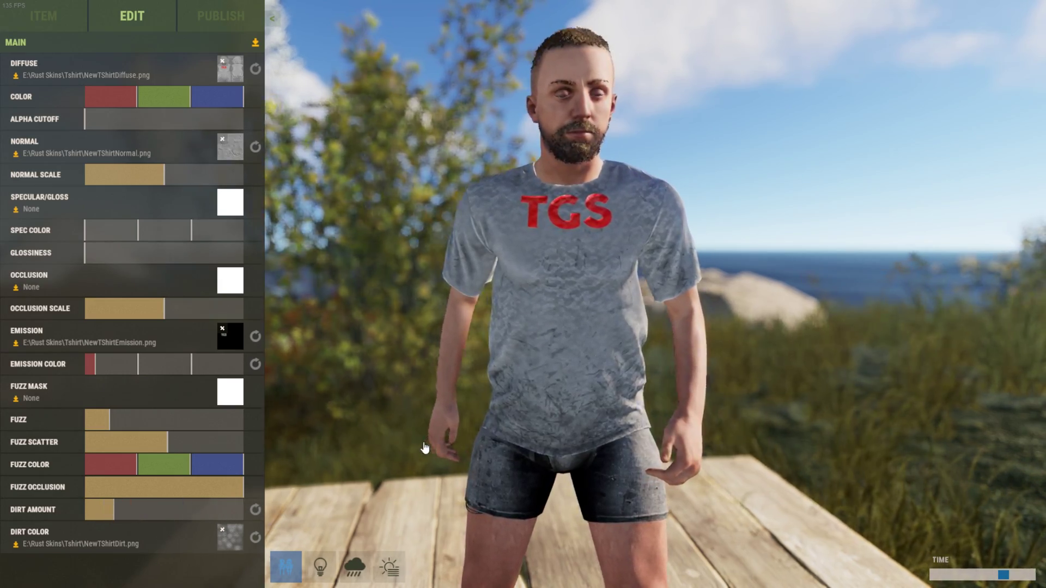
{"action": "left_click_drag", "start_coordinate": [479, 452], "coordinate": [546, 451]}
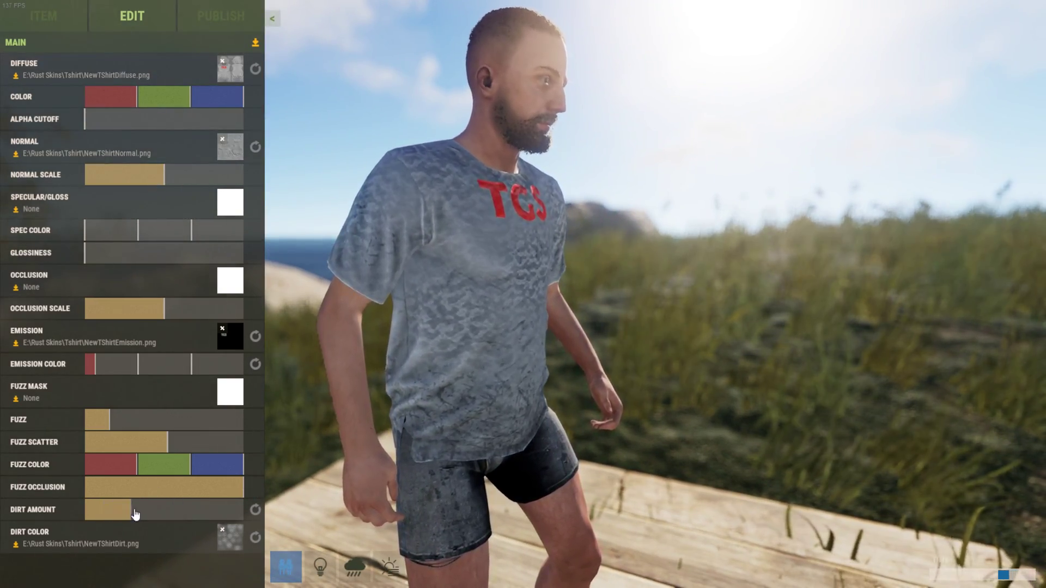
{"action": "left_click", "coordinate": [108, 515]}
{"action": "left_click", "coordinate": [111, 515]}
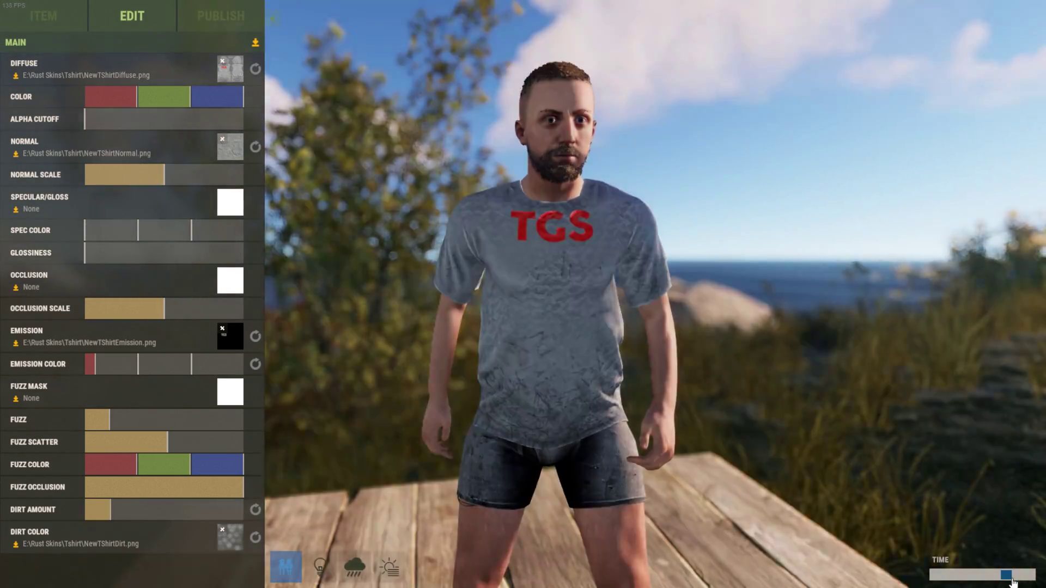
Sweep the time of day from night back to daylight and go to the PUBLISH page.
{"action": "left_click_drag", "start_coordinate": [1003, 575], "coordinate": [1042, 582]}
{"action": "left_click_drag", "start_coordinate": [936, 575], "coordinate": [989, 580]}
{"action": "left_click_drag", "start_coordinate": [708, 262], "coordinate": [554, 88]}
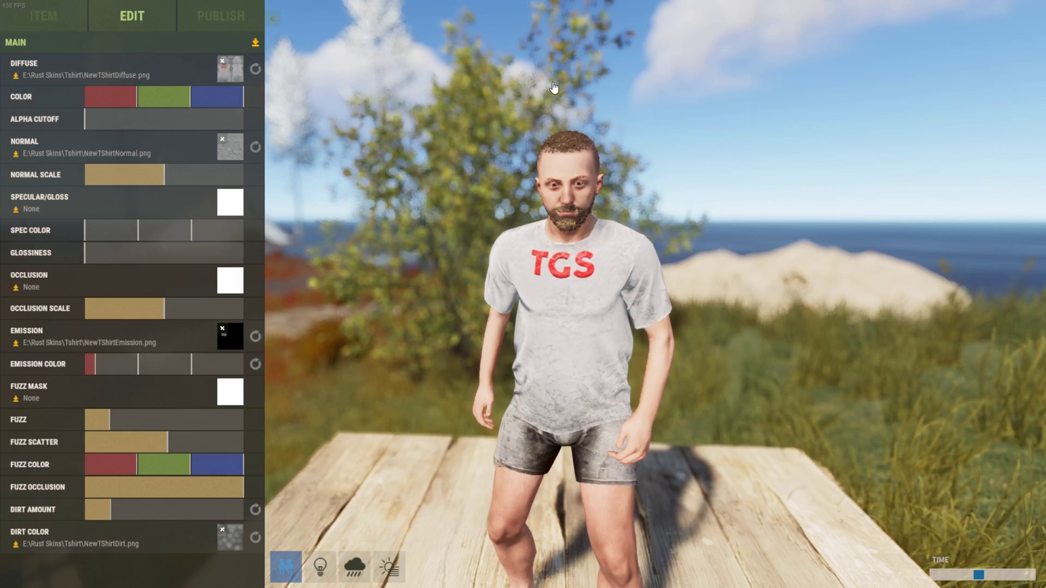
{"action": "left_click", "coordinate": [234, 22]}
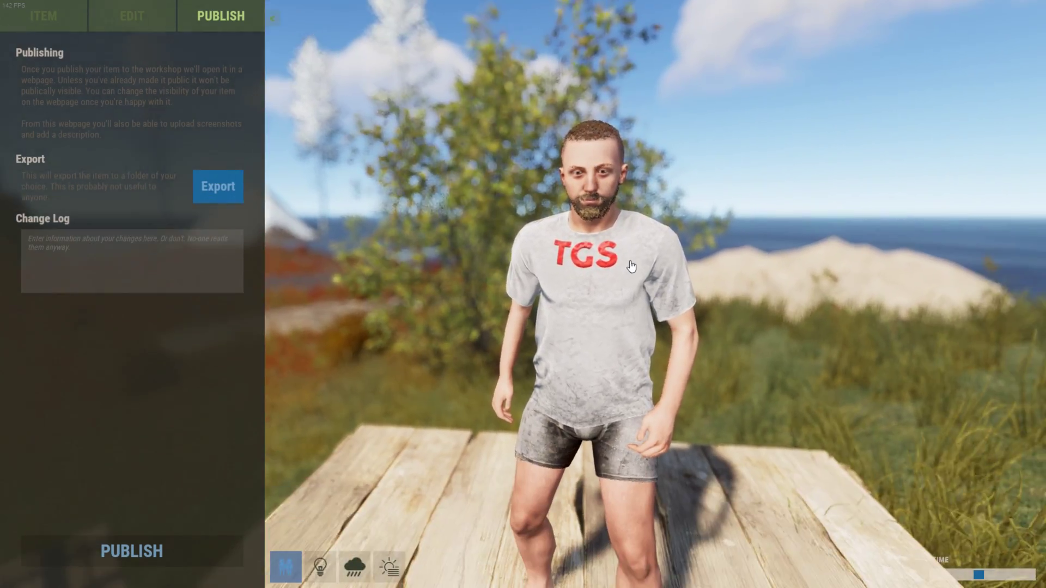
Browse the EDIT, PUBLISH and ITEM pages and the item Type list, ending on EDIT.
{"action": "left_click_drag", "start_coordinate": [630, 262], "coordinate": [640, 293]}
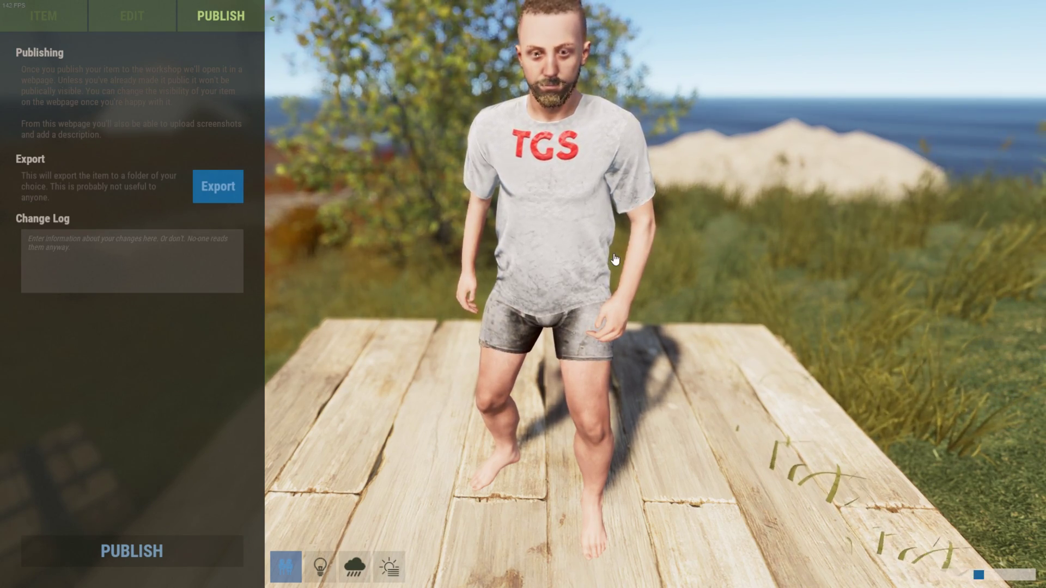
{"action": "left_click_drag", "start_coordinate": [613, 289], "coordinate": [614, 251]}
{"action": "left_click", "coordinate": [137, 17]}
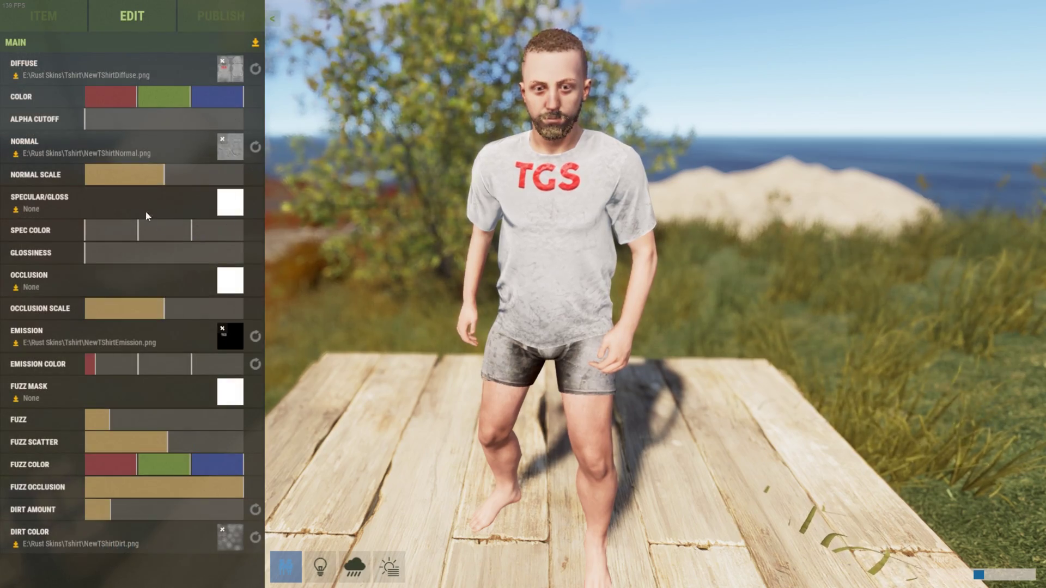
{"action": "left_click", "coordinate": [238, 23]}
{"action": "left_click", "coordinate": [44, 16]}
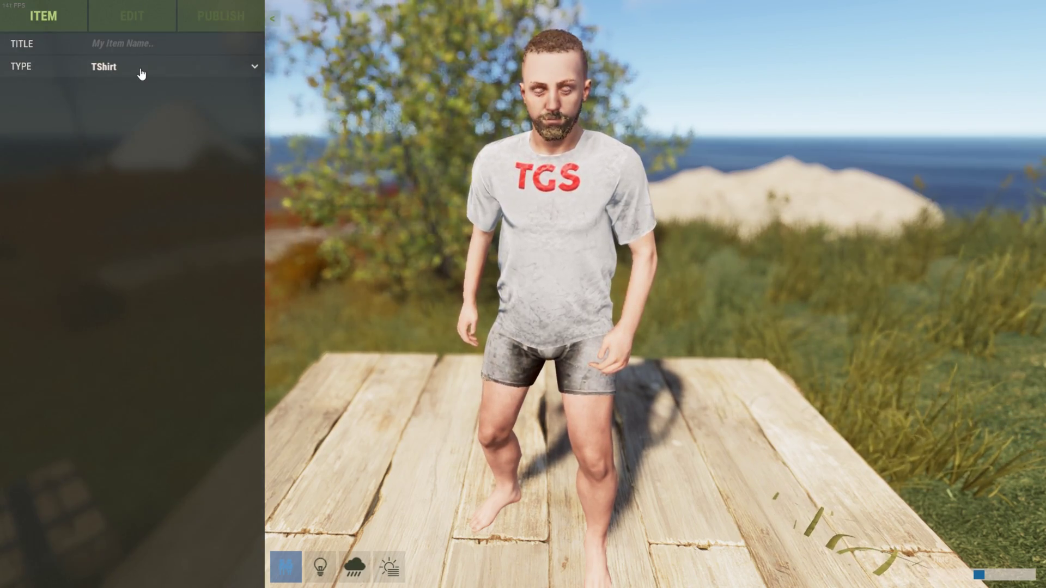
{"action": "left_click_drag", "start_coordinate": [504, 240], "coordinate": [506, 184]}
{"action": "left_click", "coordinate": [198, 66]}
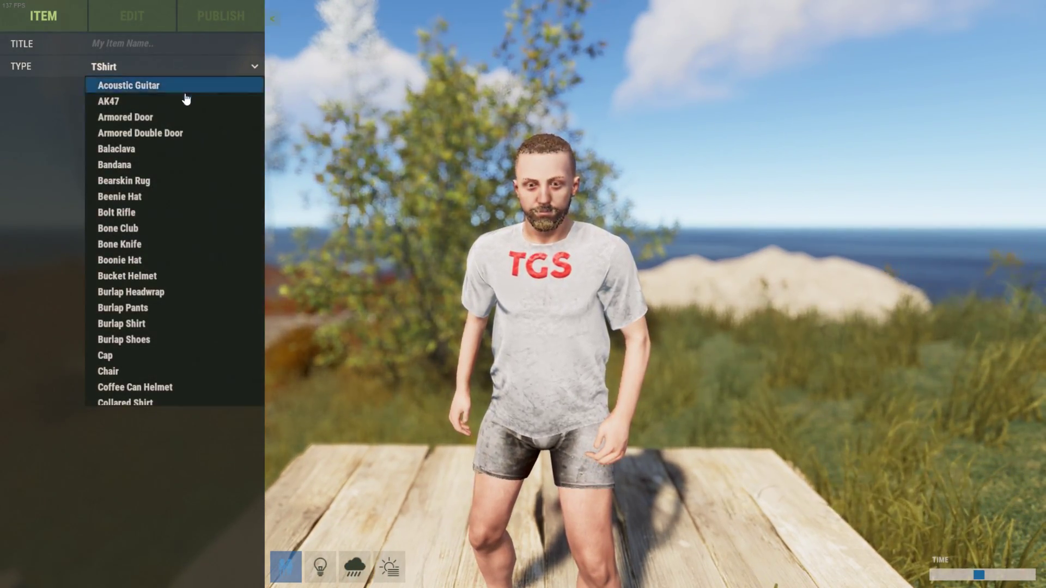
{"action": "scroll", "coordinate": [178, 180], "scroll_direction": "down", "scroll_amount": 2}
{"action": "scroll", "coordinate": [176, 212], "scroll_direction": "down", "scroll_amount": 5}
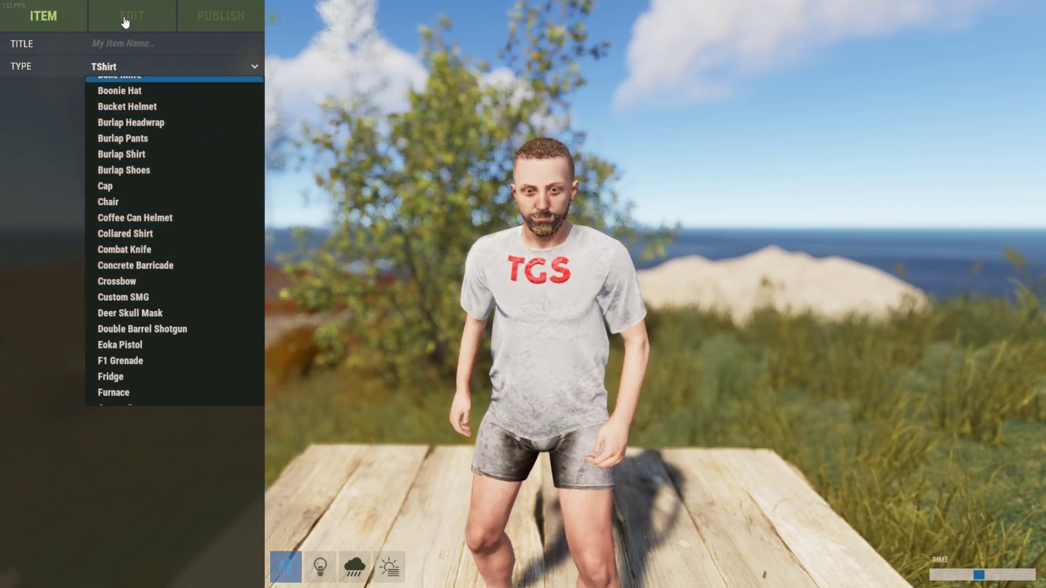
{"action": "left_click", "coordinate": [125, 21]}
{"action": "left_click_drag", "start_coordinate": [440, 233], "coordinate": [493, 264]}
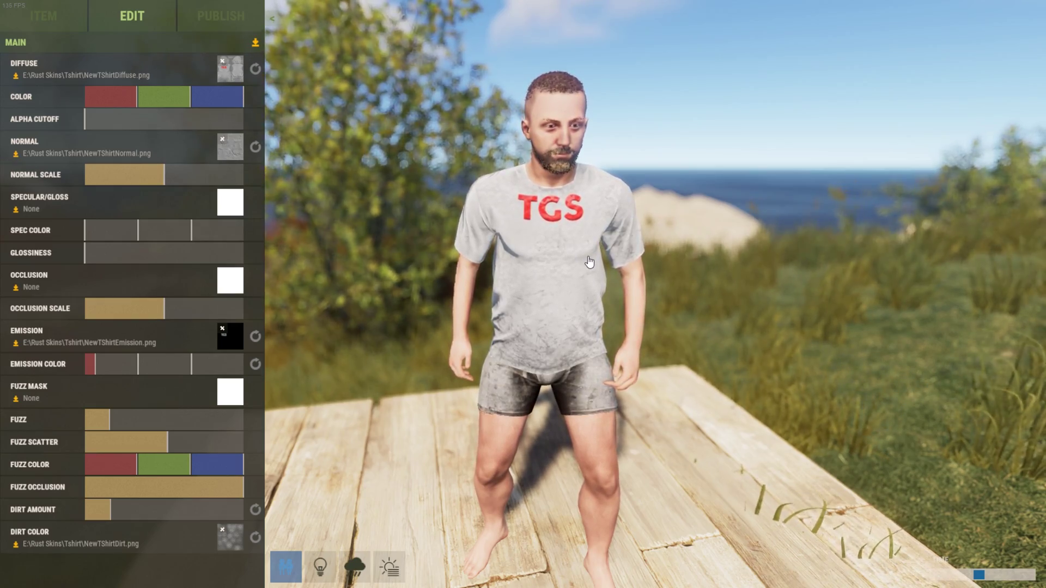
{"action": "left_click_drag", "start_coordinate": [500, 249], "coordinate": [572, 266]}
Set the scene time to evening to view the TGS shirt under sunset lighting.
{"action": "scroll", "coordinate": [572, 266], "scroll_direction": "down", "scroll_amount": 3}
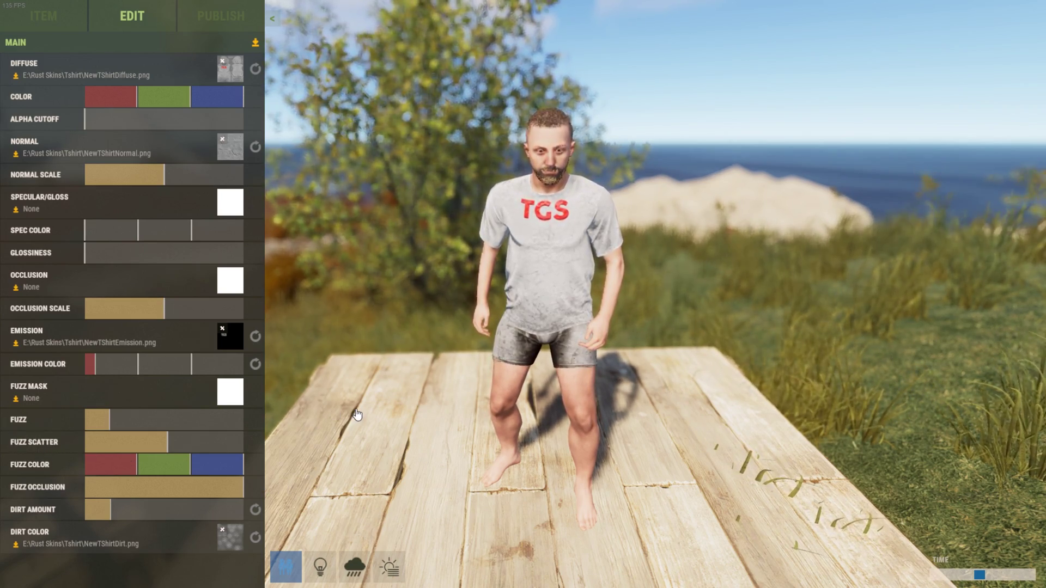
{"action": "left_click_drag", "start_coordinate": [980, 581], "coordinate": [1012, 582]}
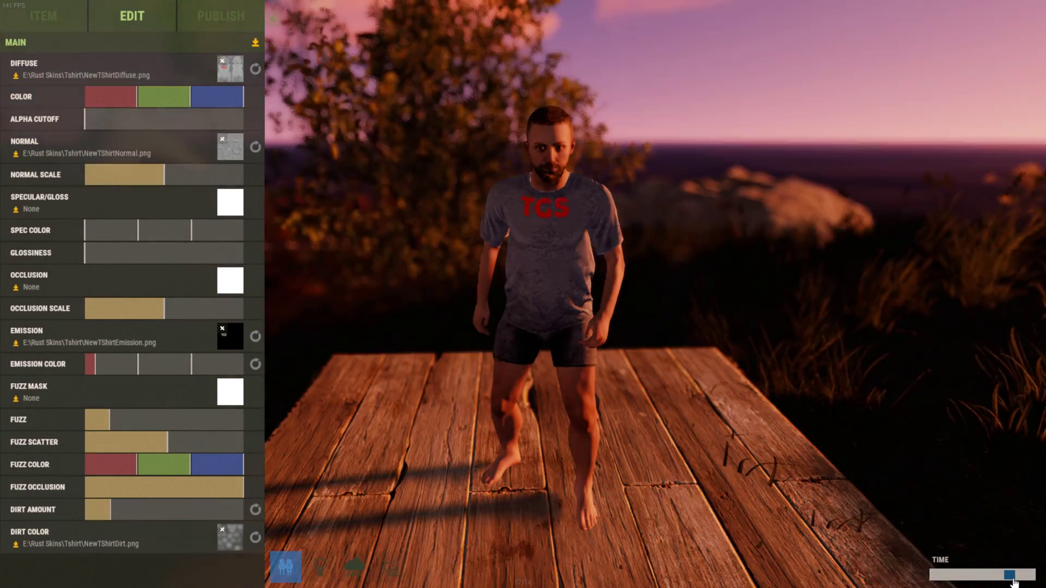
{"action": "scroll", "coordinate": [772, 409], "scroll_direction": "up", "scroll_amount": 3}
{"action": "scroll", "coordinate": [772, 409], "scroll_direction": "down", "scroll_amount": 5}
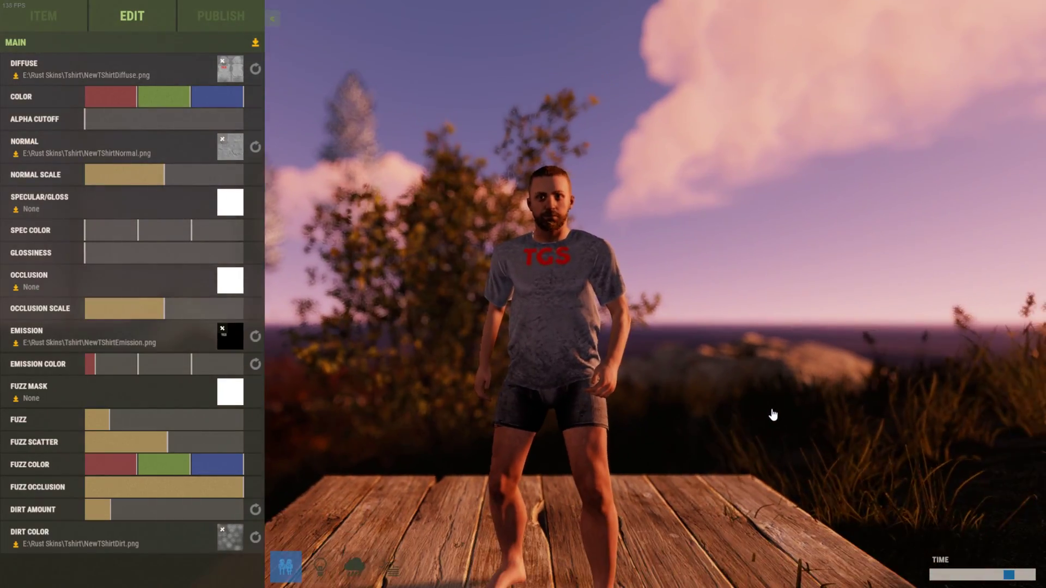